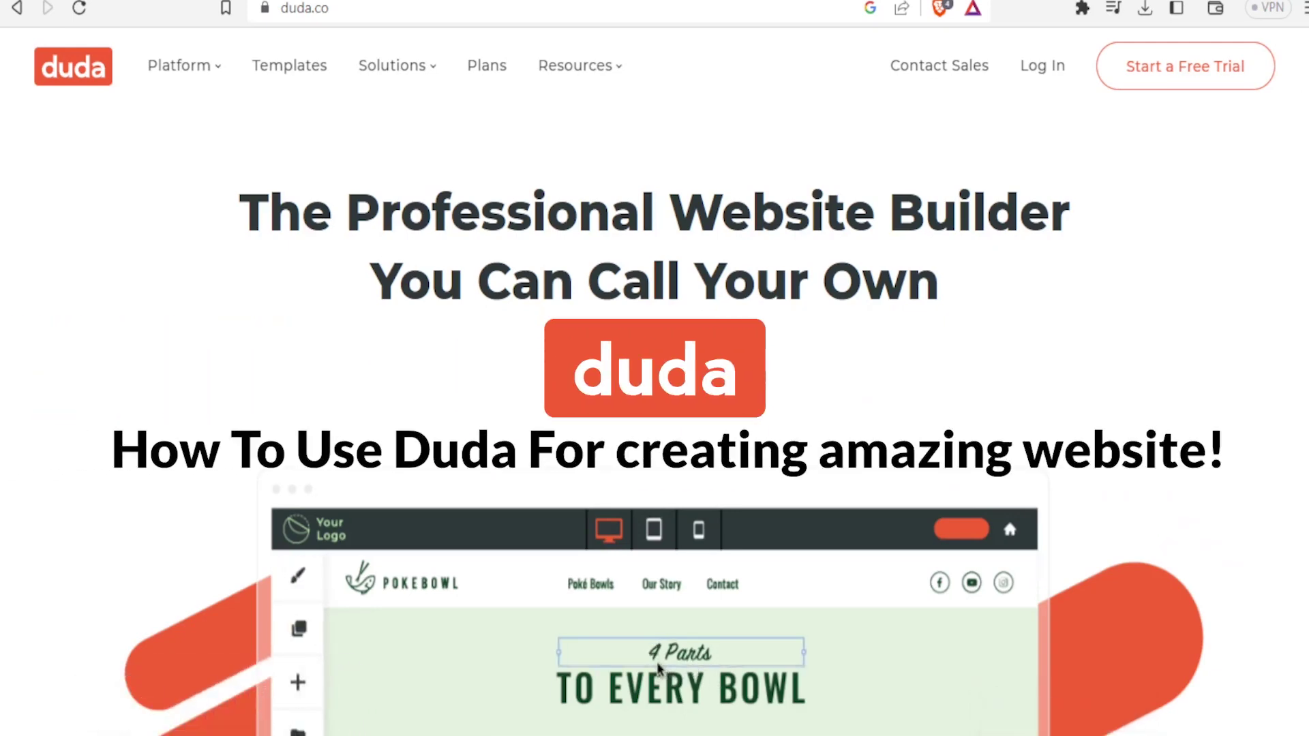
Scroll down through the Duda homepage and back up again
scroll(686, 658, "down", 2)
scroll(654, 409, "down", 5)
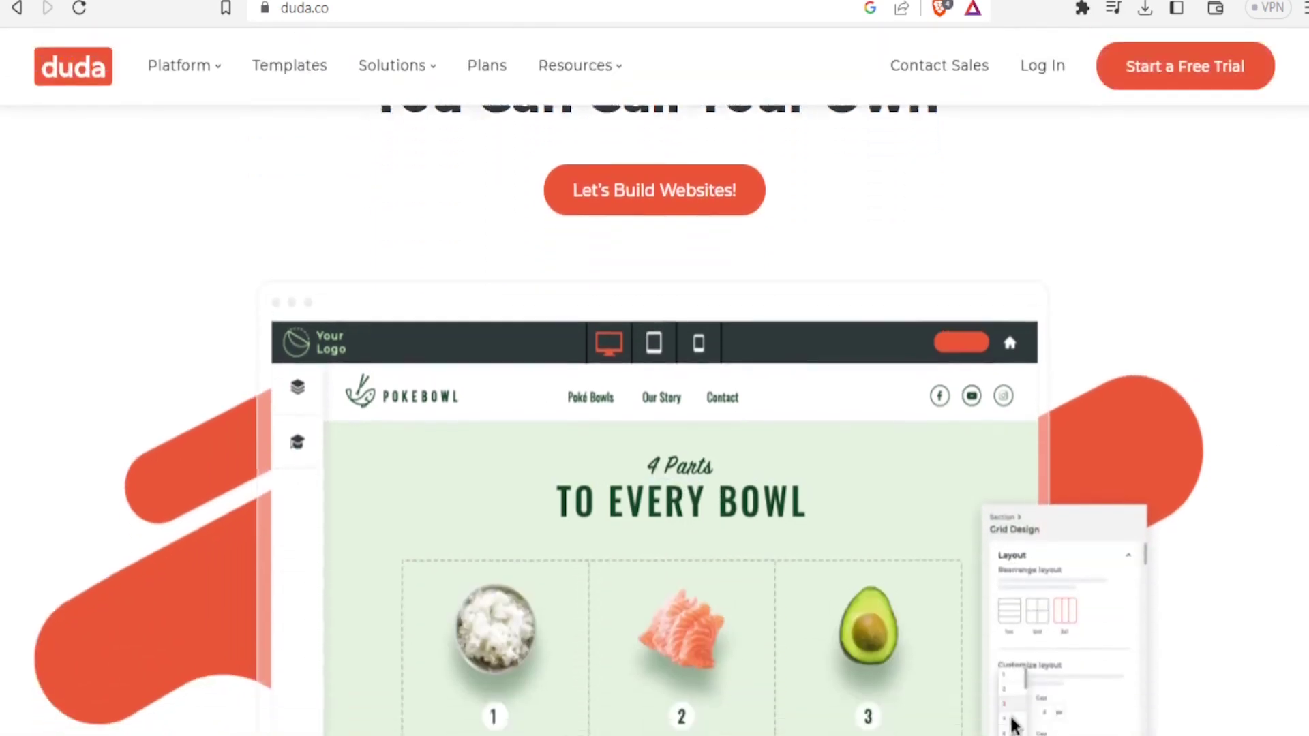
scroll(654, 409, "down", 8)
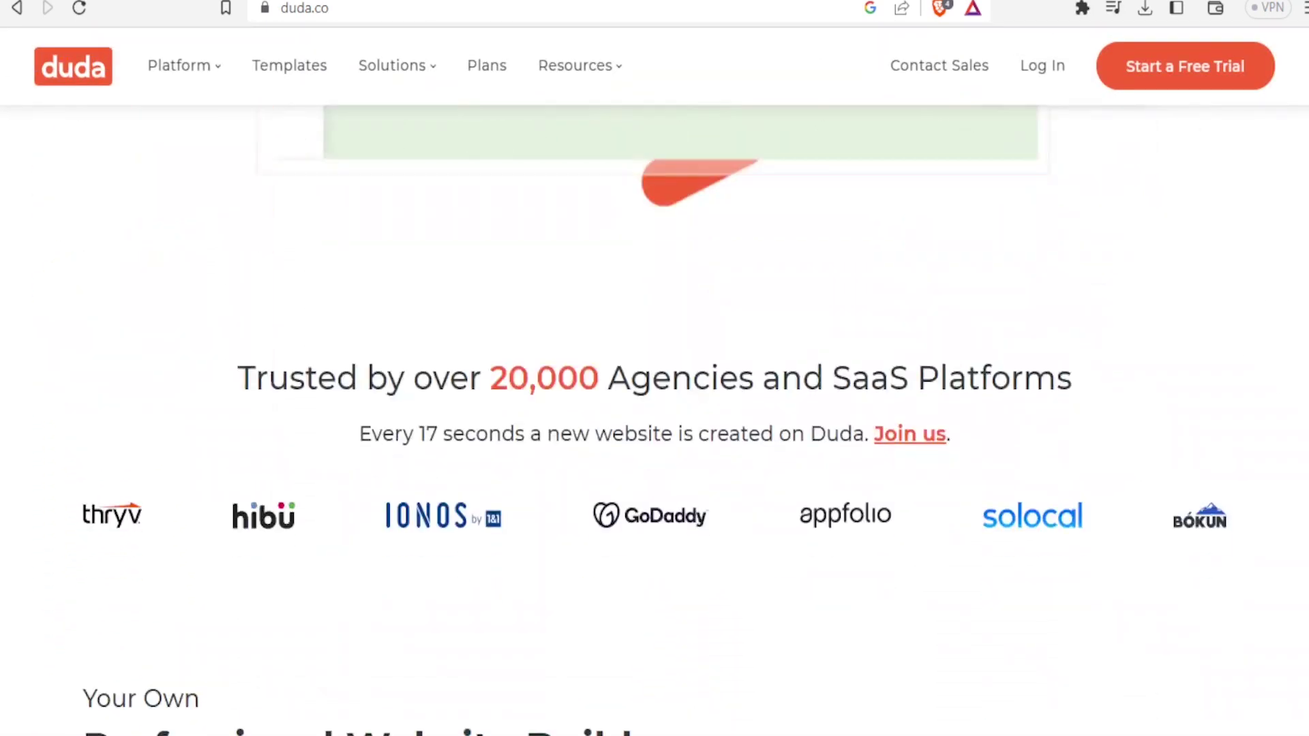
scroll(654, 409, "down", 4)
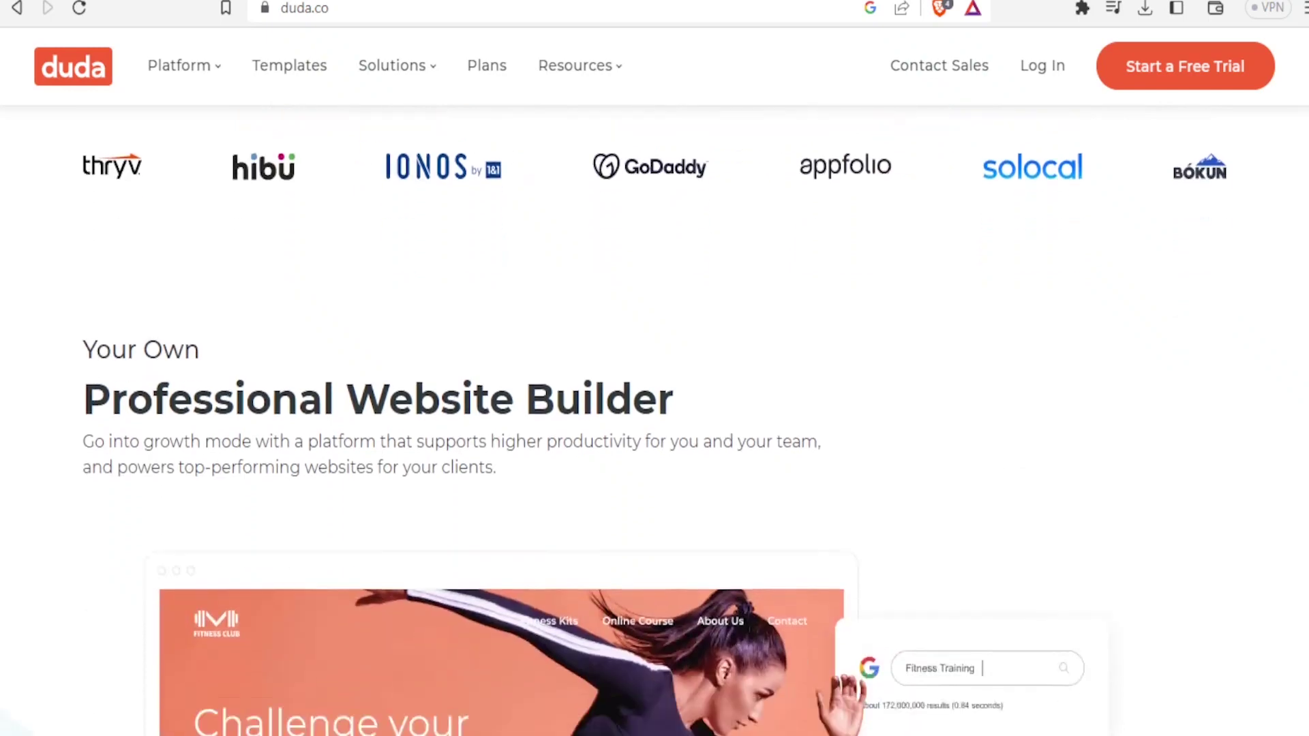
scroll(654, 409, "down", 9)
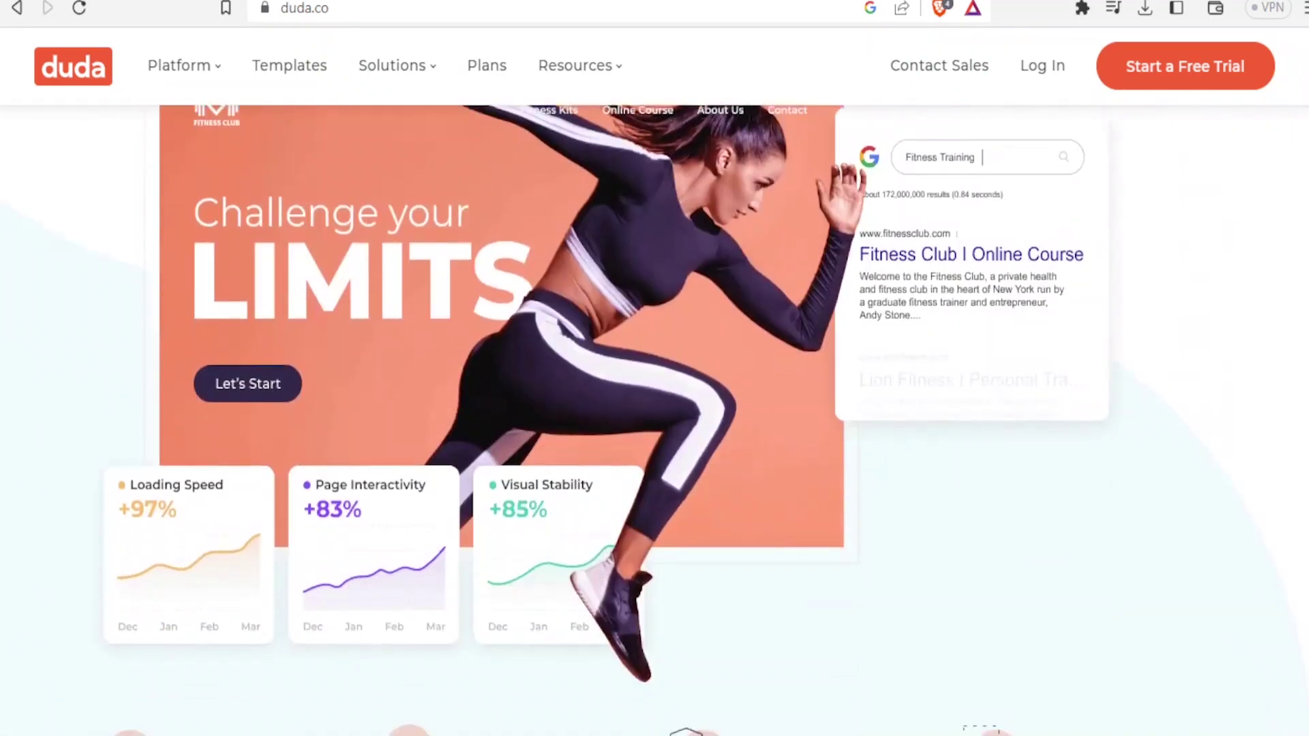
scroll(655, 410, "down", 4)
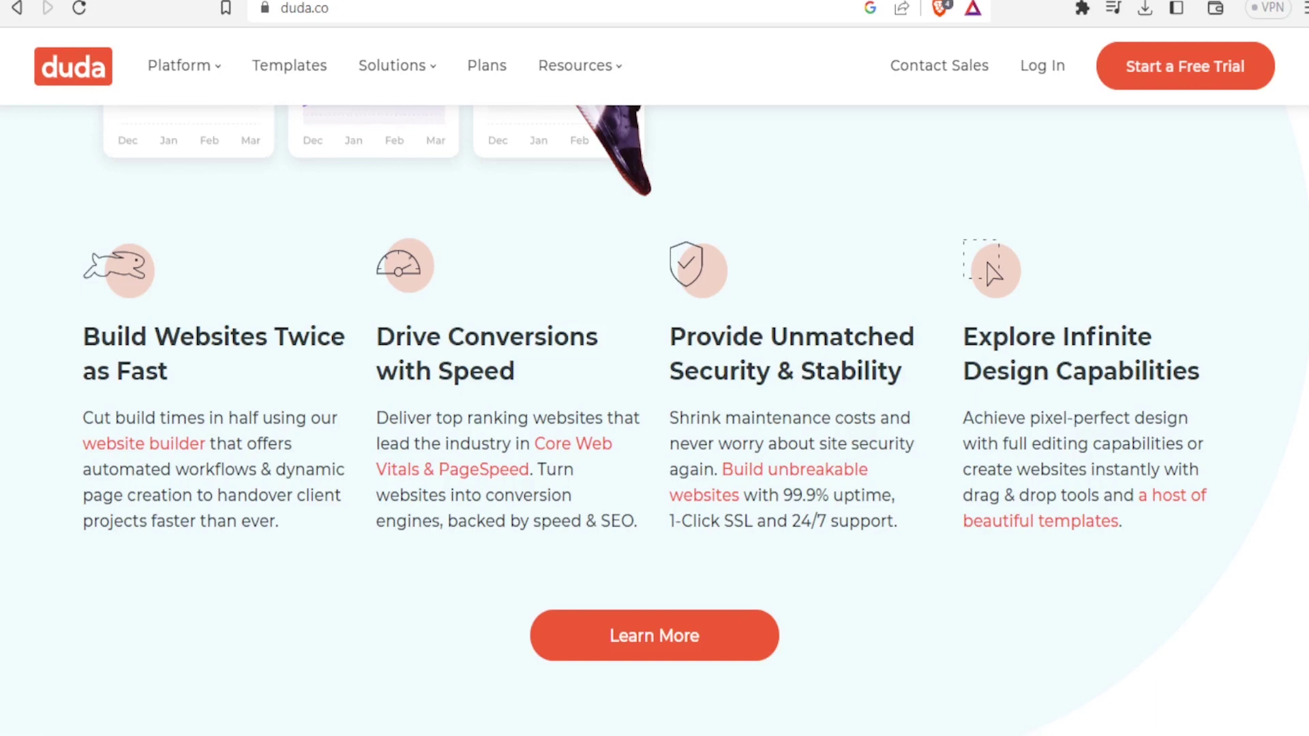
scroll(654, 409, "up", 10)
scroll(655, 409, "up", 3)
scroll(1305, 90, "up", 15)
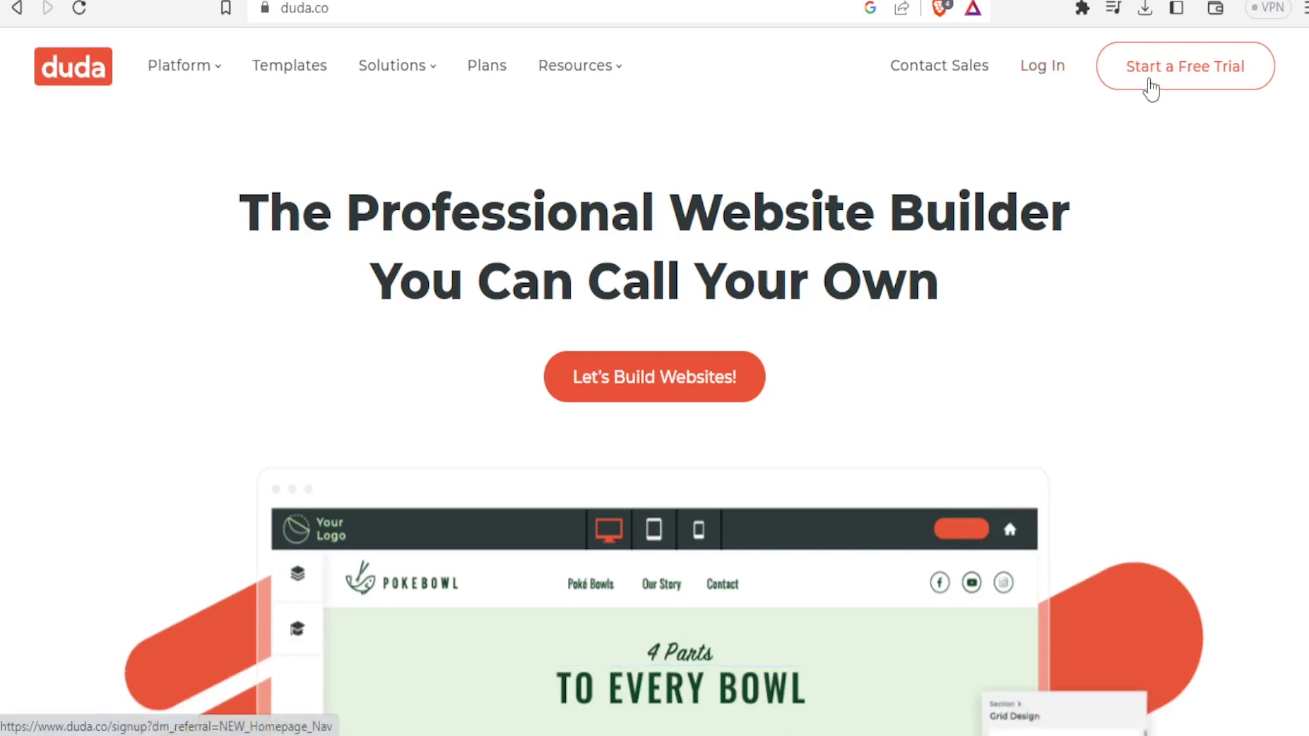
Fill the free-trial form with first name, last name, business email and password, and submit it
left_click(1150, 87)
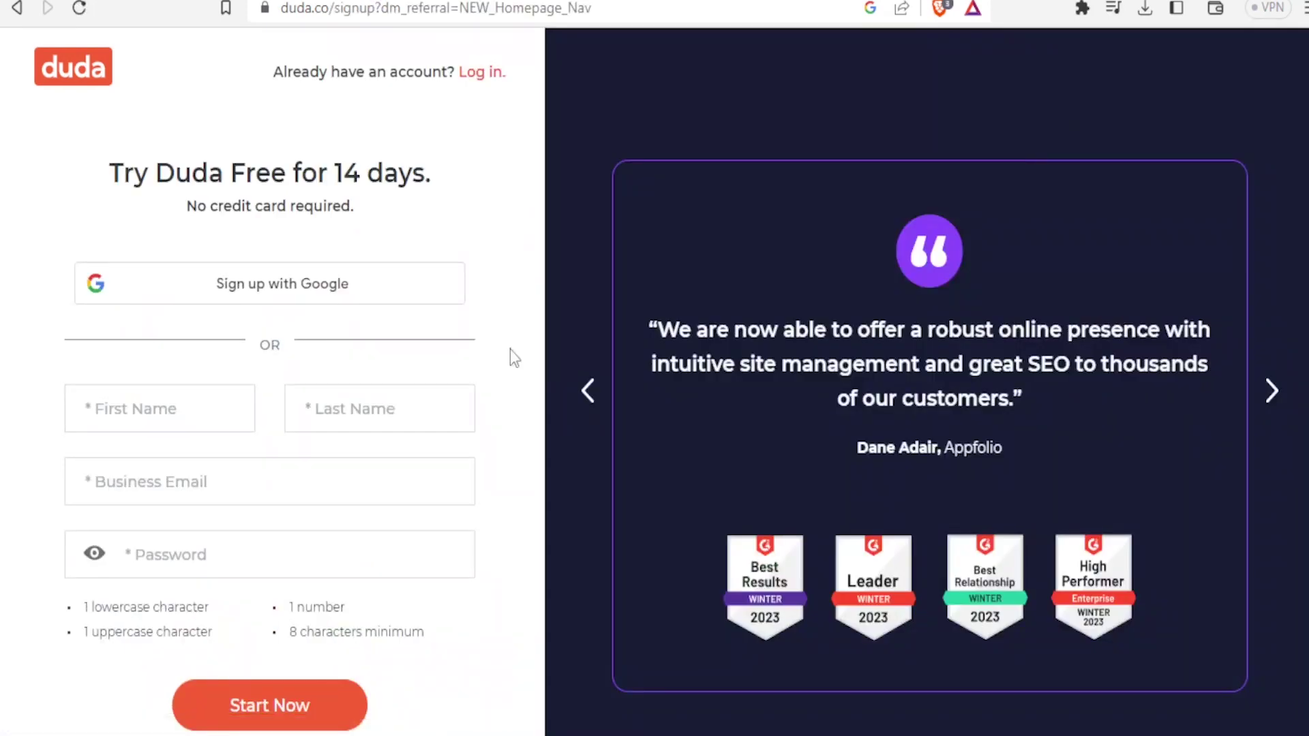
left_click(186, 417)
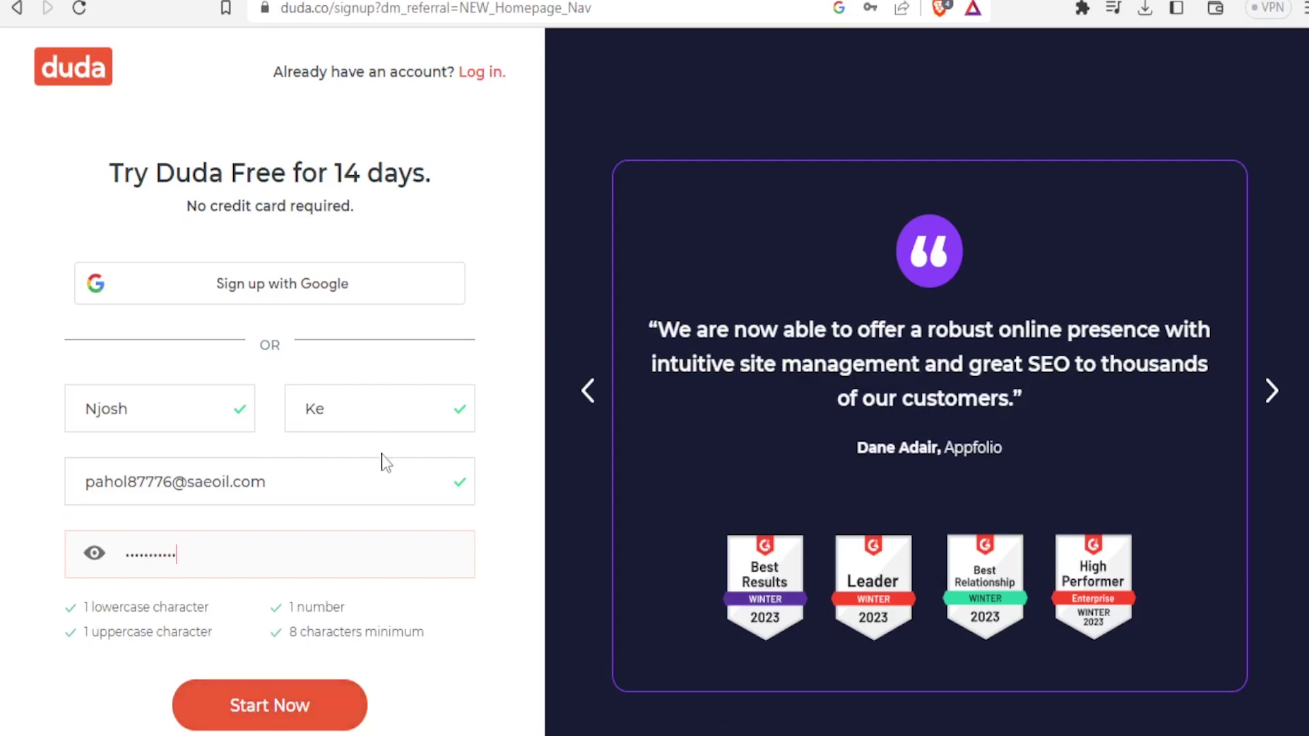
left_click(291, 709)
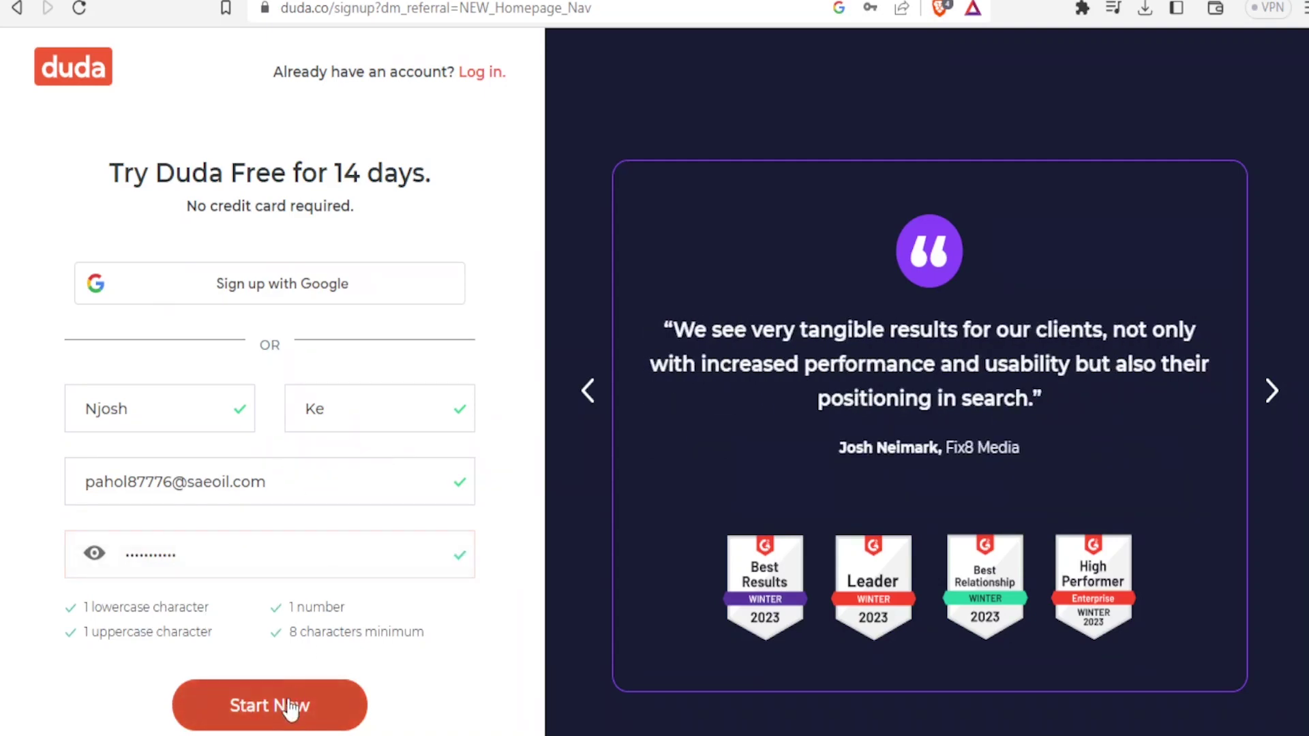
left_click(291, 709)
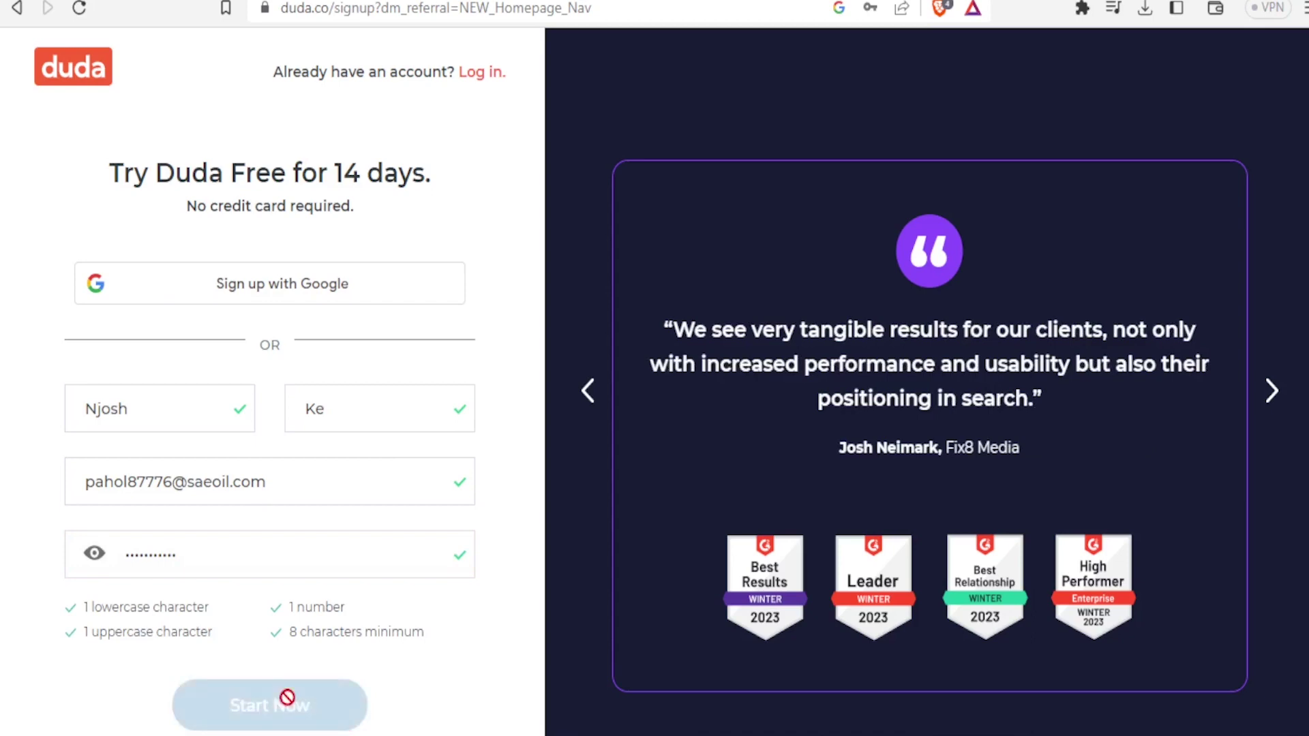
key("ctrl+Tab")
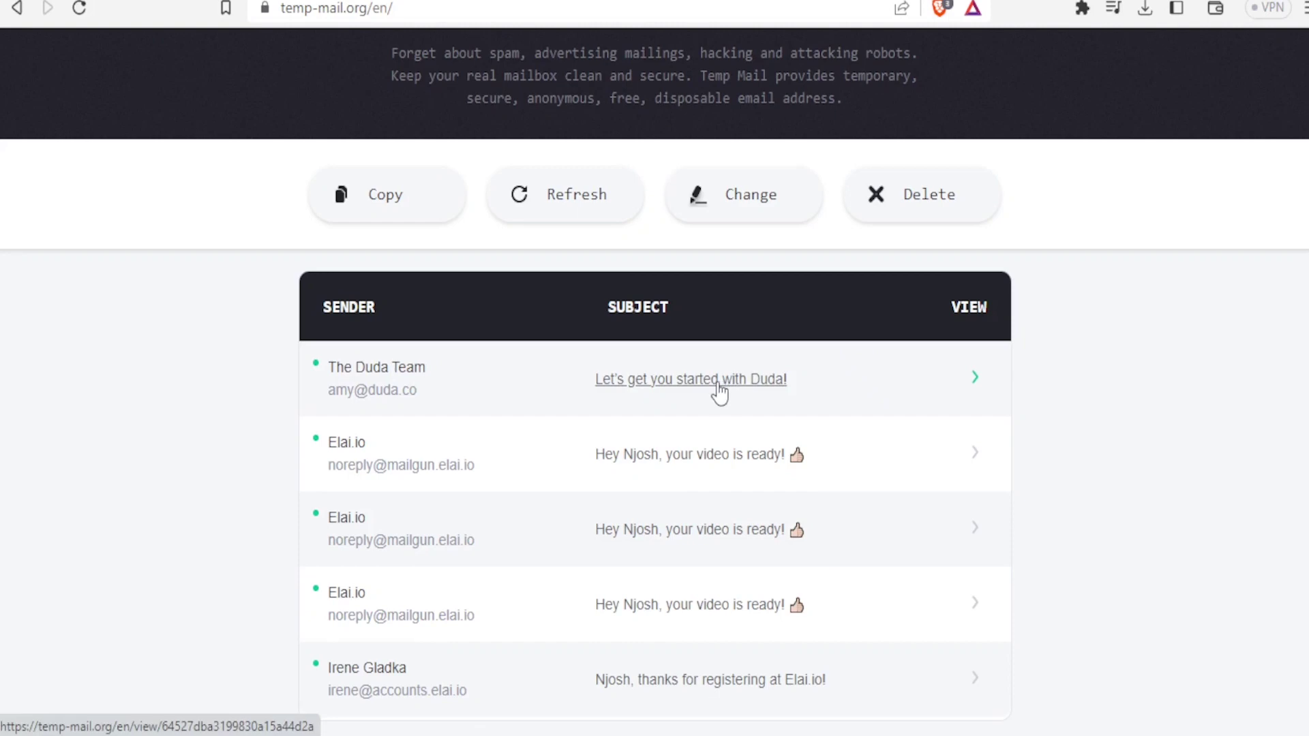
Open the 'Let's get you started with Duda!' email in Temp Mail and activate the account
left_click(530, 397)
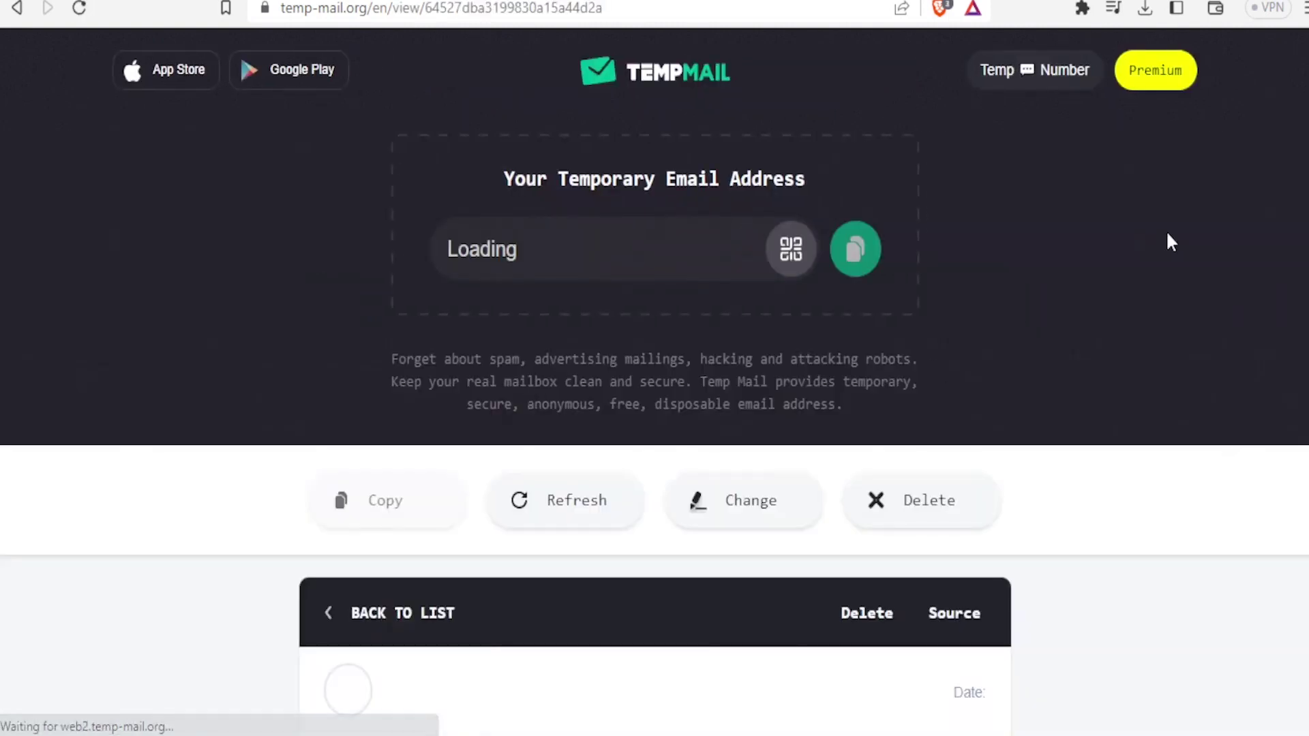
scroll(654, 382, "down", 7)
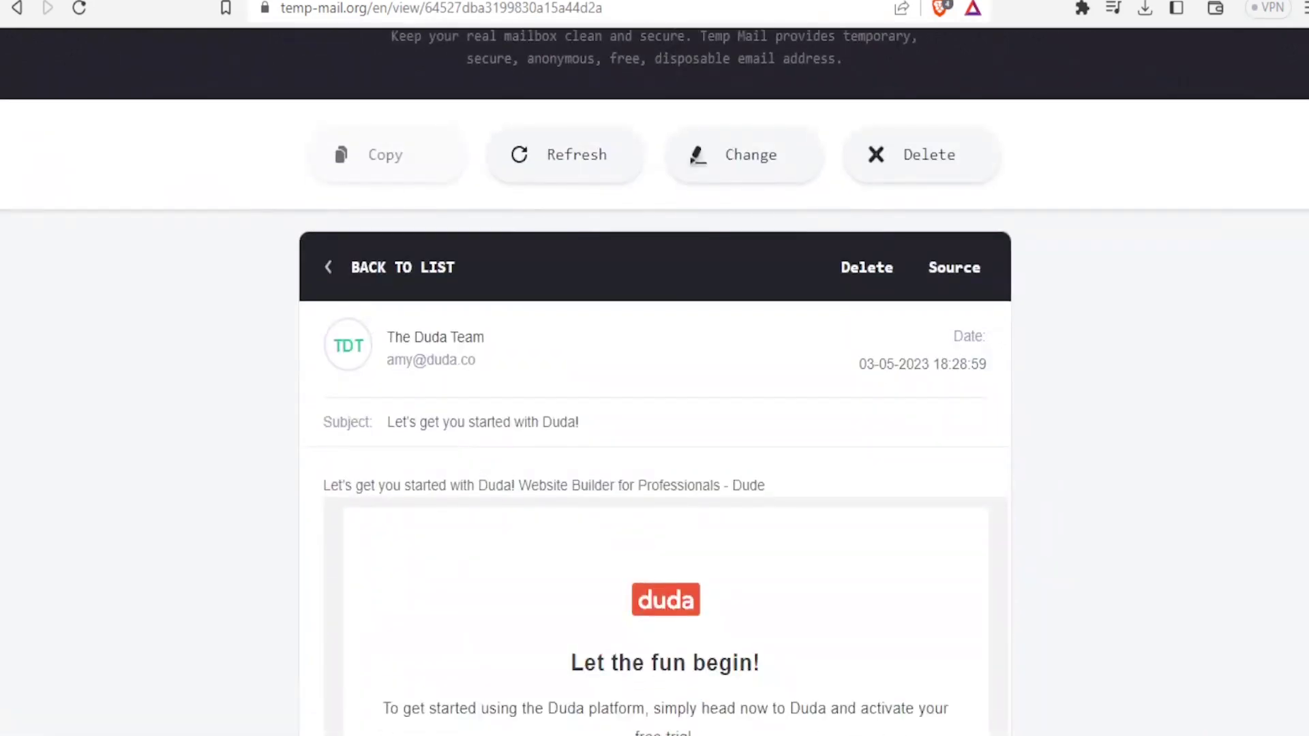
scroll(655, 382, "down", 2)
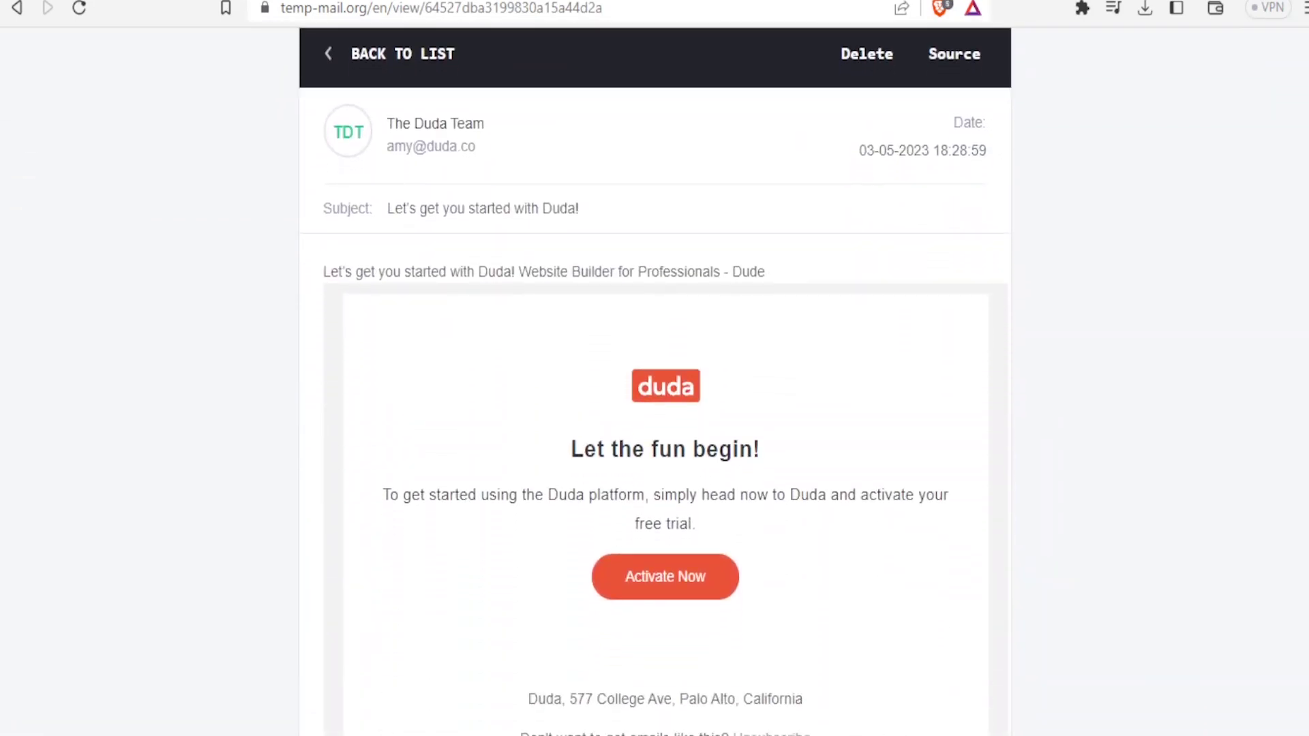
left_click(679, 578)
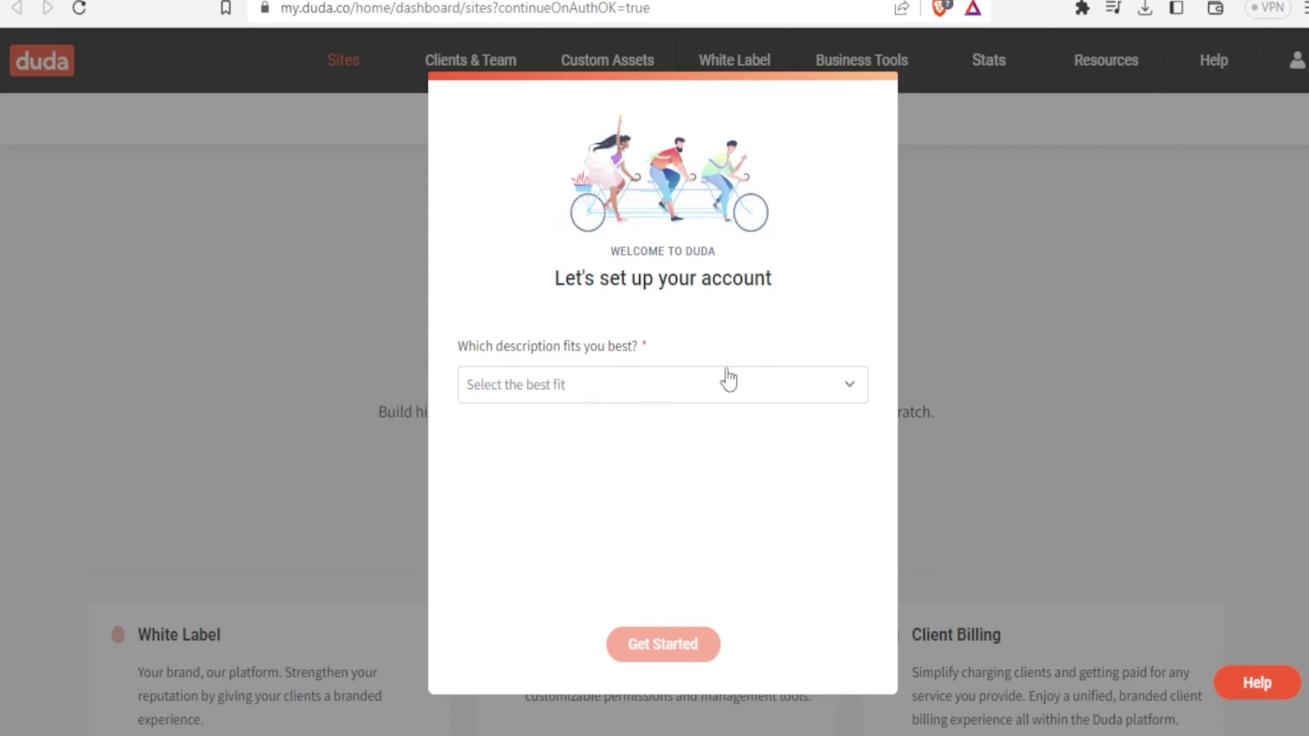
Answer the setup questions: digital web agency, 0-10 customers, no website-building experience, then get started
left_click(847, 391)
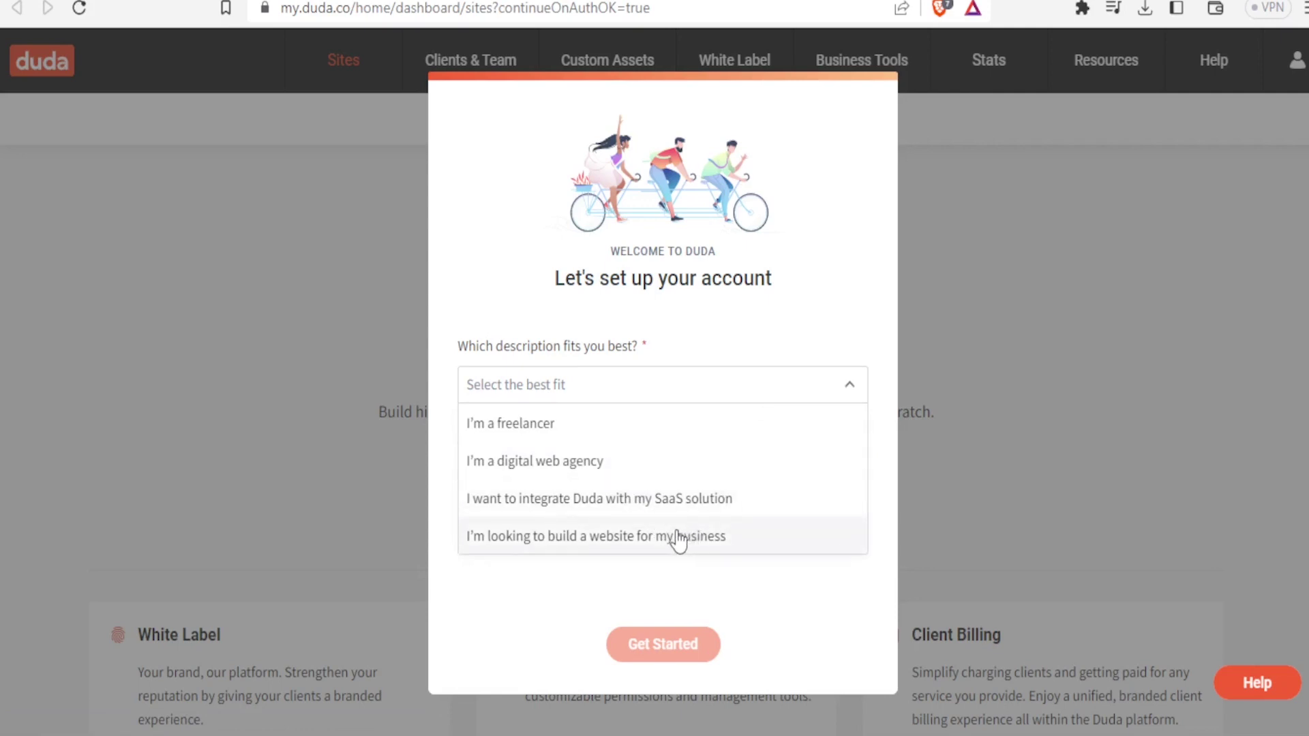
left_click(569, 469)
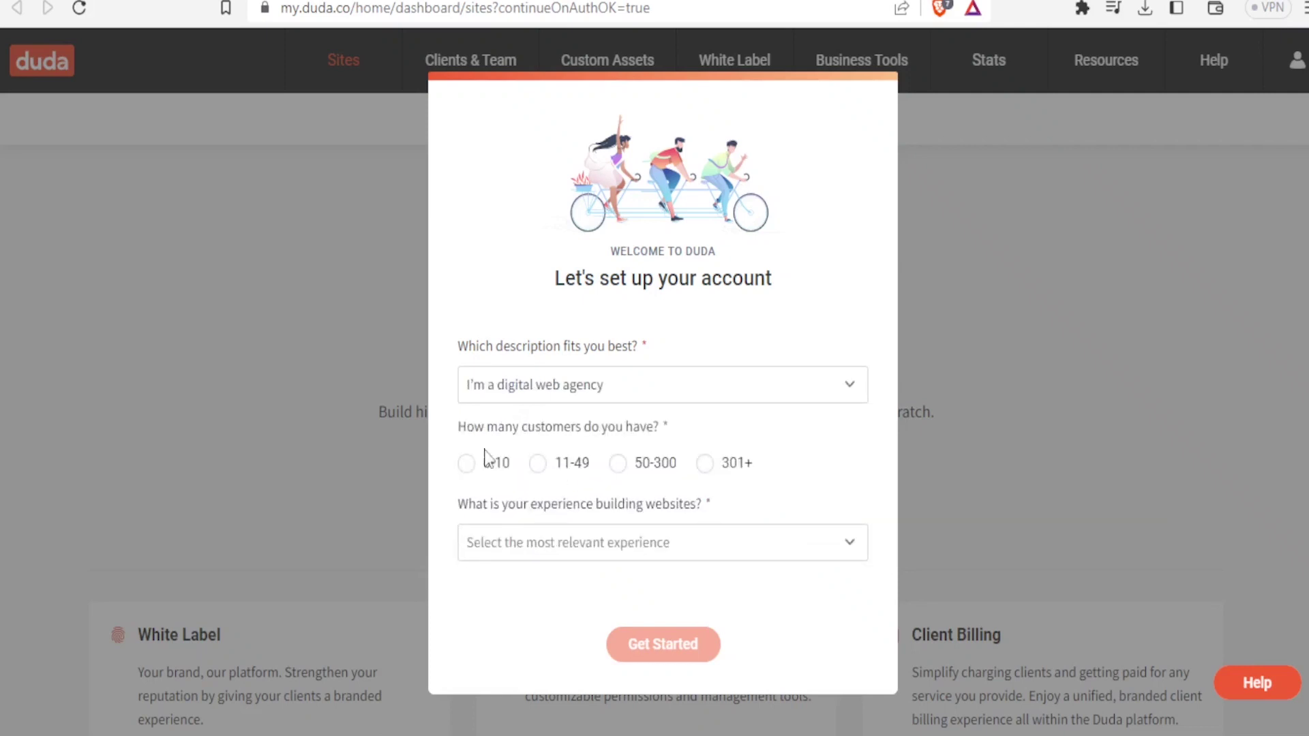
left_click(467, 464)
left_click(848, 547)
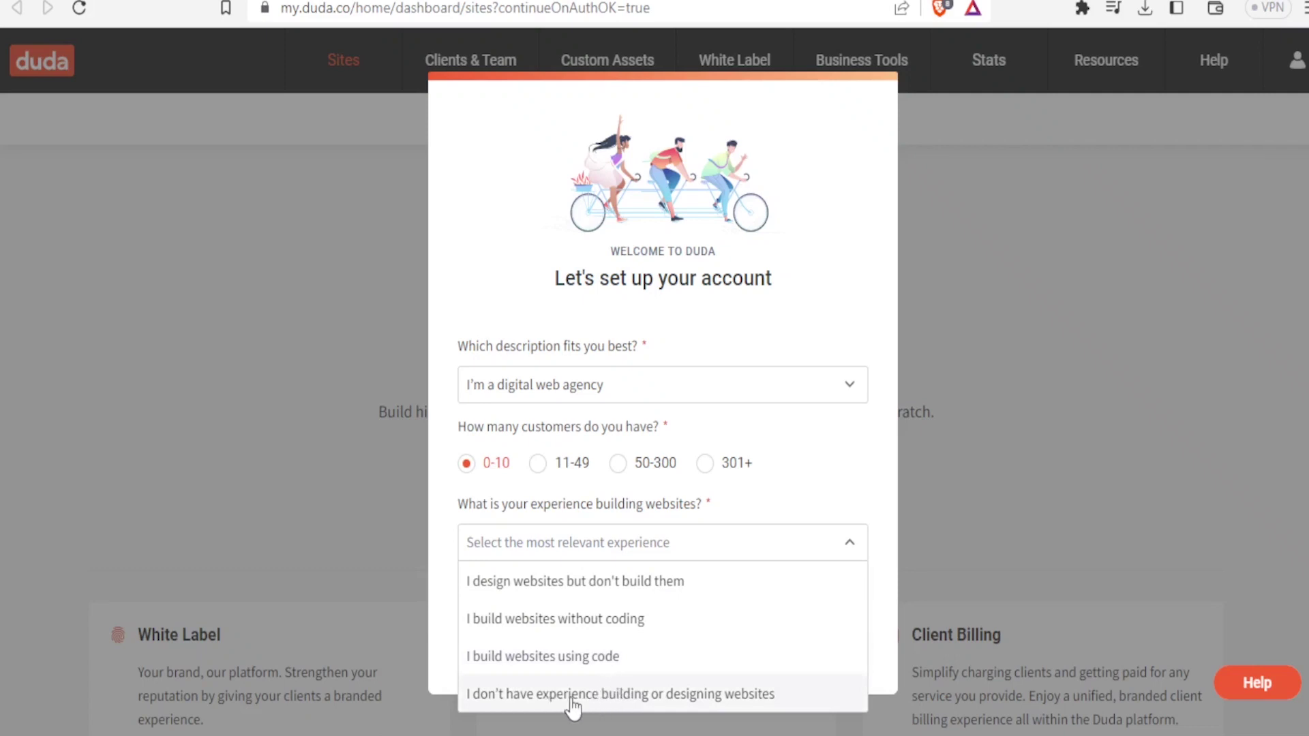
left_click(638, 695)
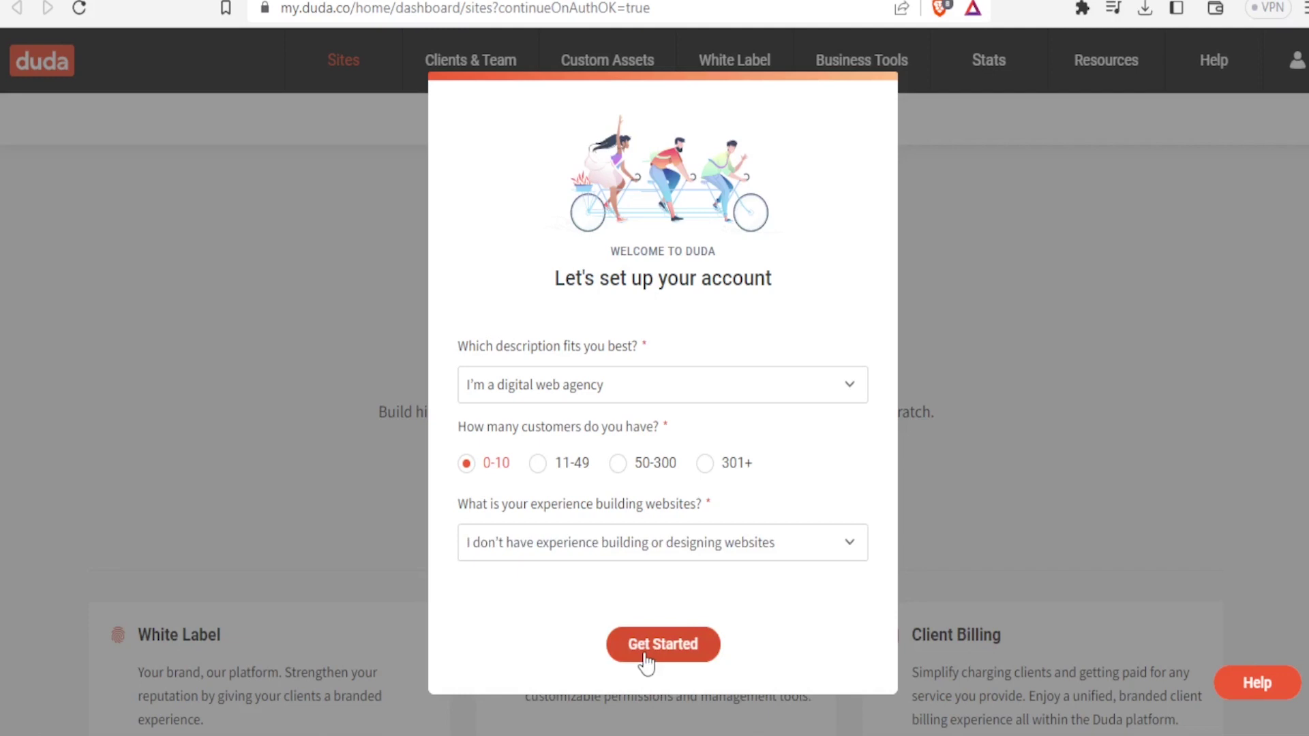
left_click(849, 549)
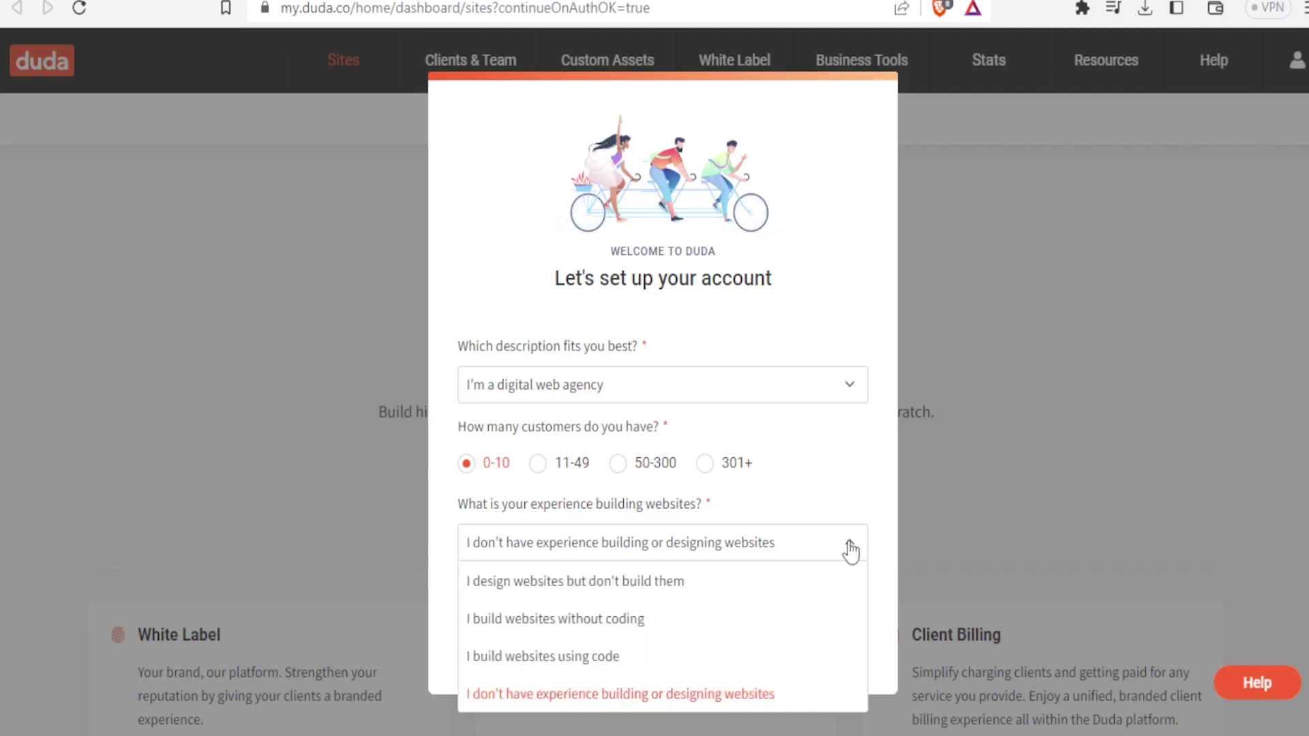
left_click(849, 550)
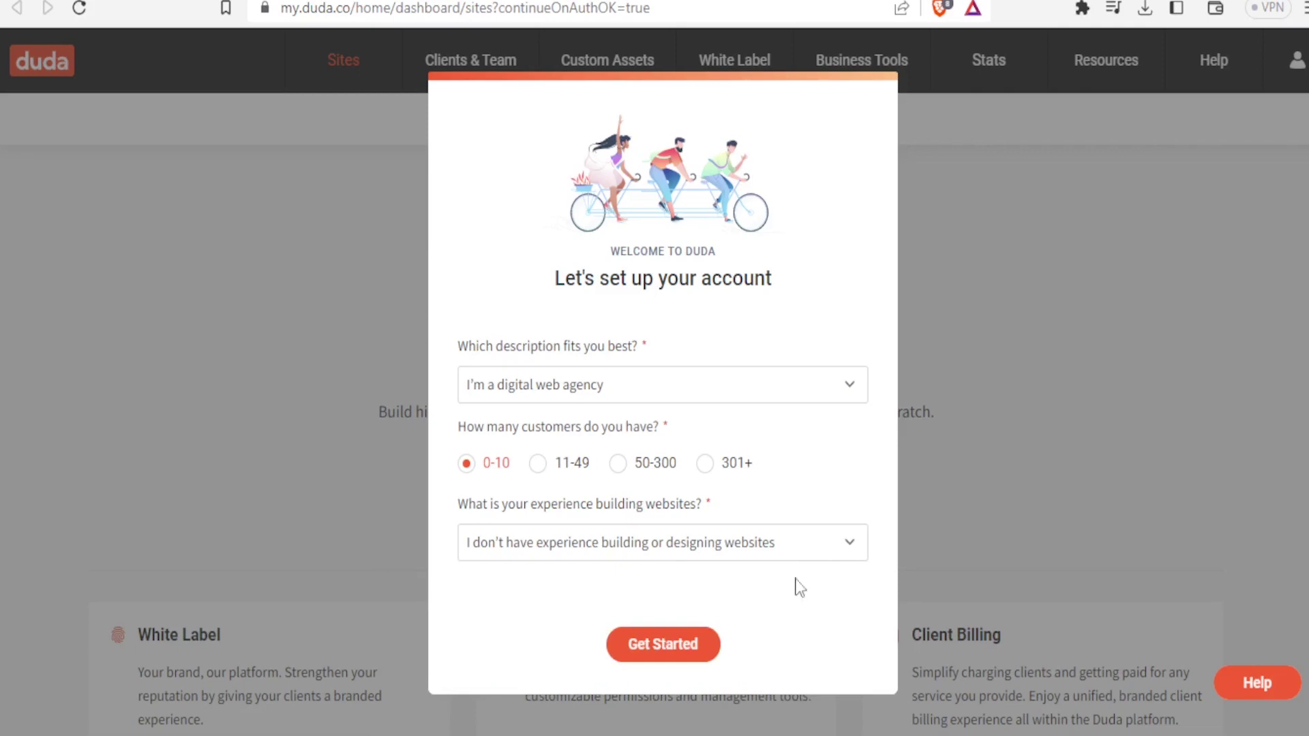
left_click(658, 653)
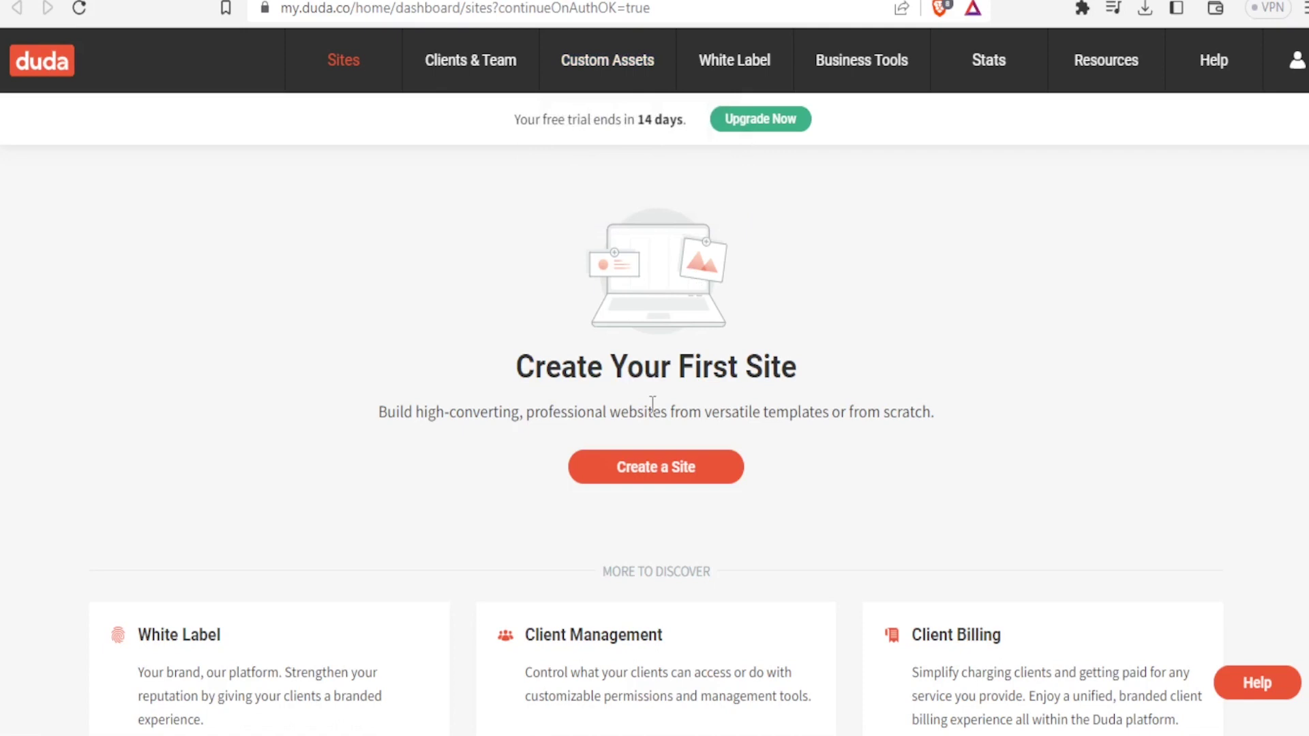
Create a new site with Business Site as its type
left_click(631, 477)
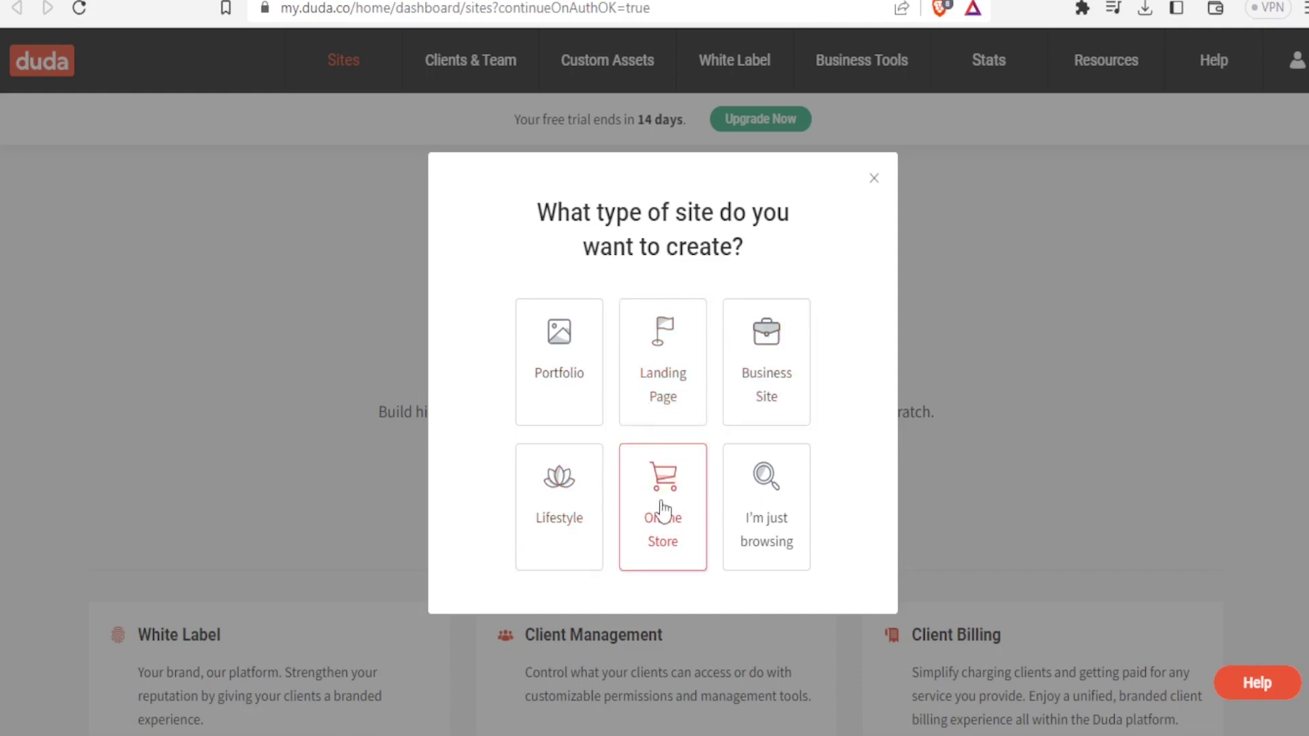
left_click(789, 376)
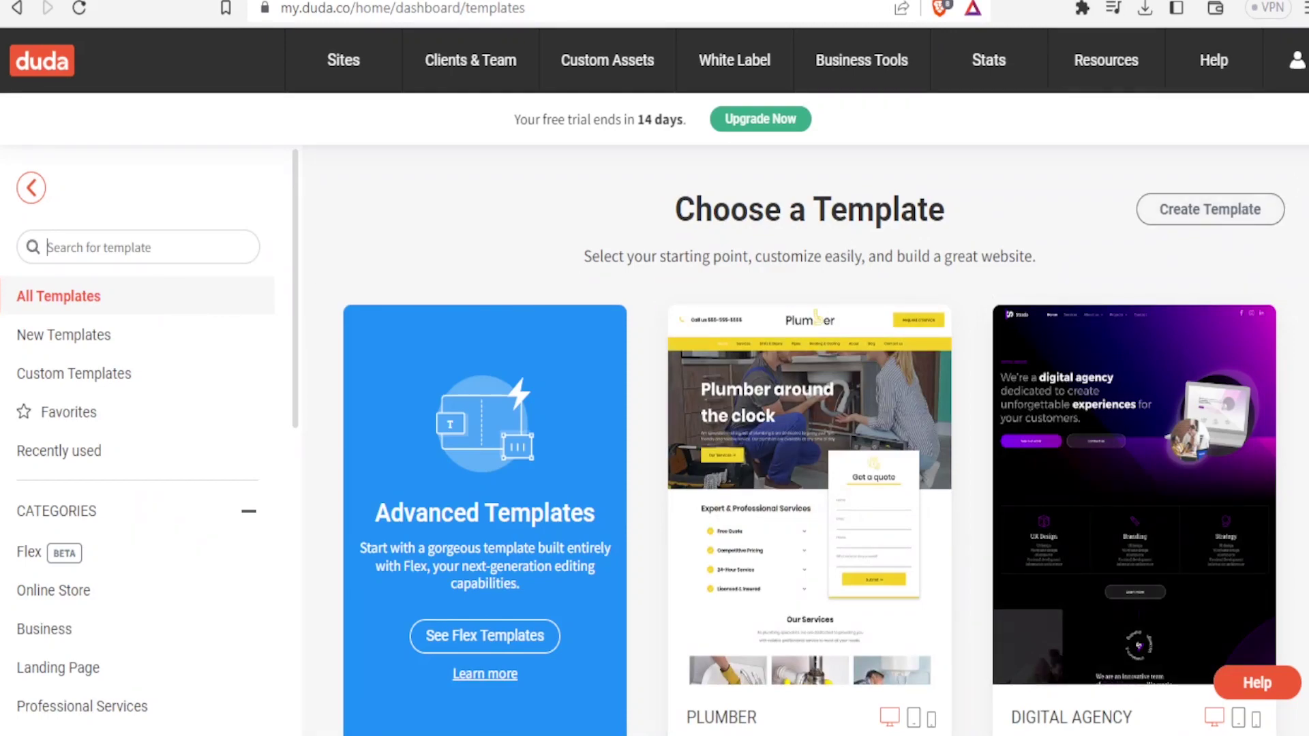
scroll(1302, 185, "down", 5)
scroll(808, 440, "down", 8)
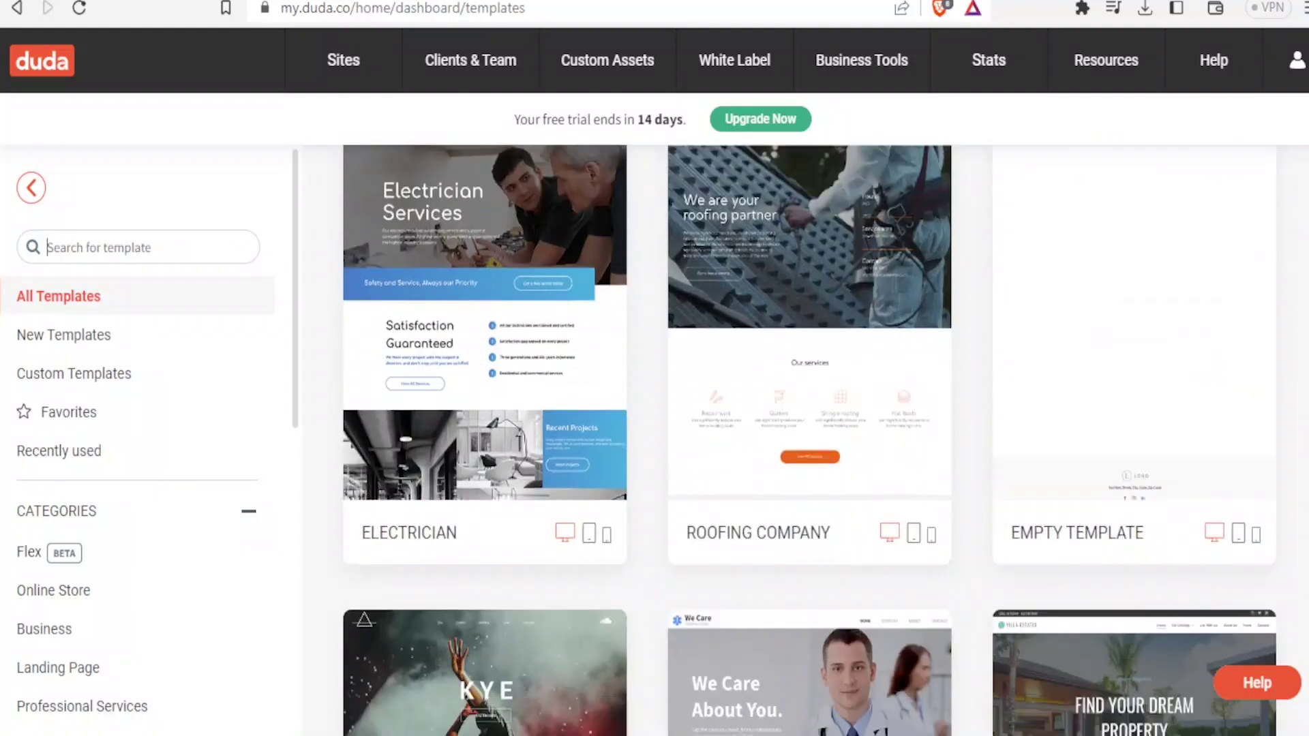
scroll(808, 441, "down", 5)
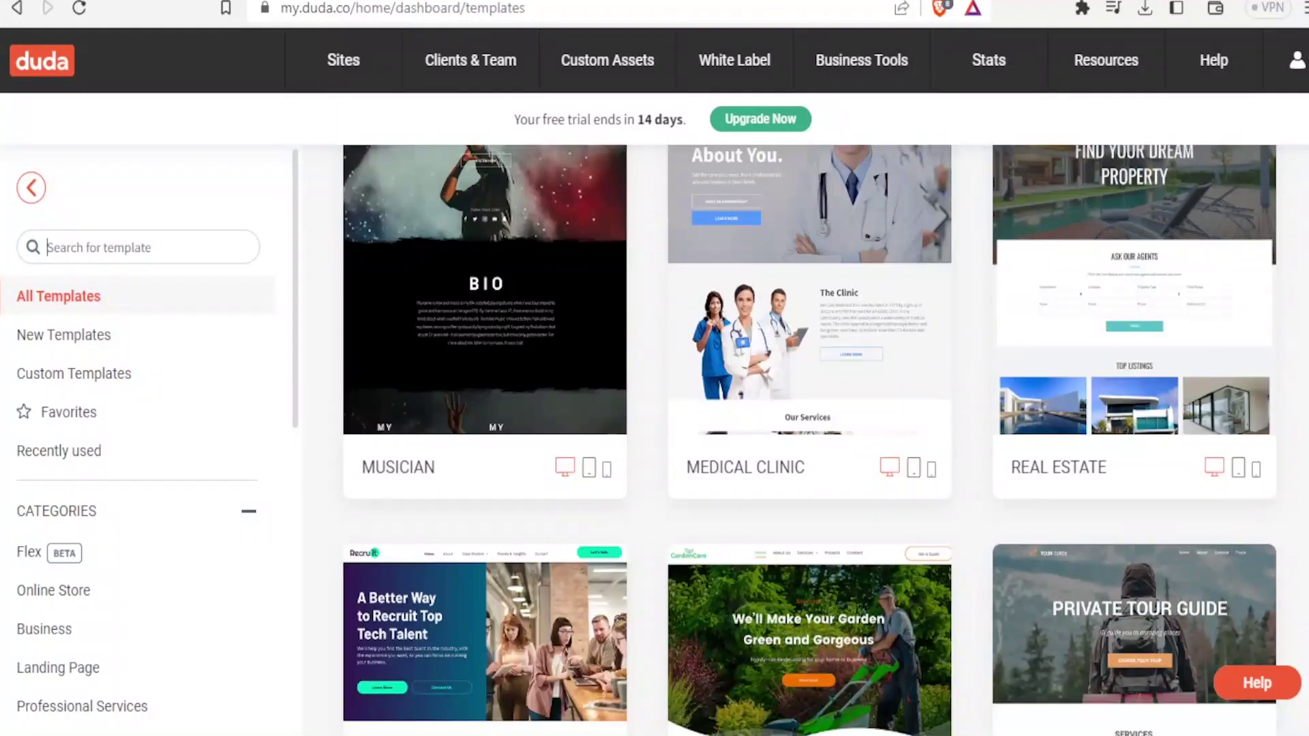
scroll(808, 441, "down", 3)
scroll(808, 441, "down", 3)
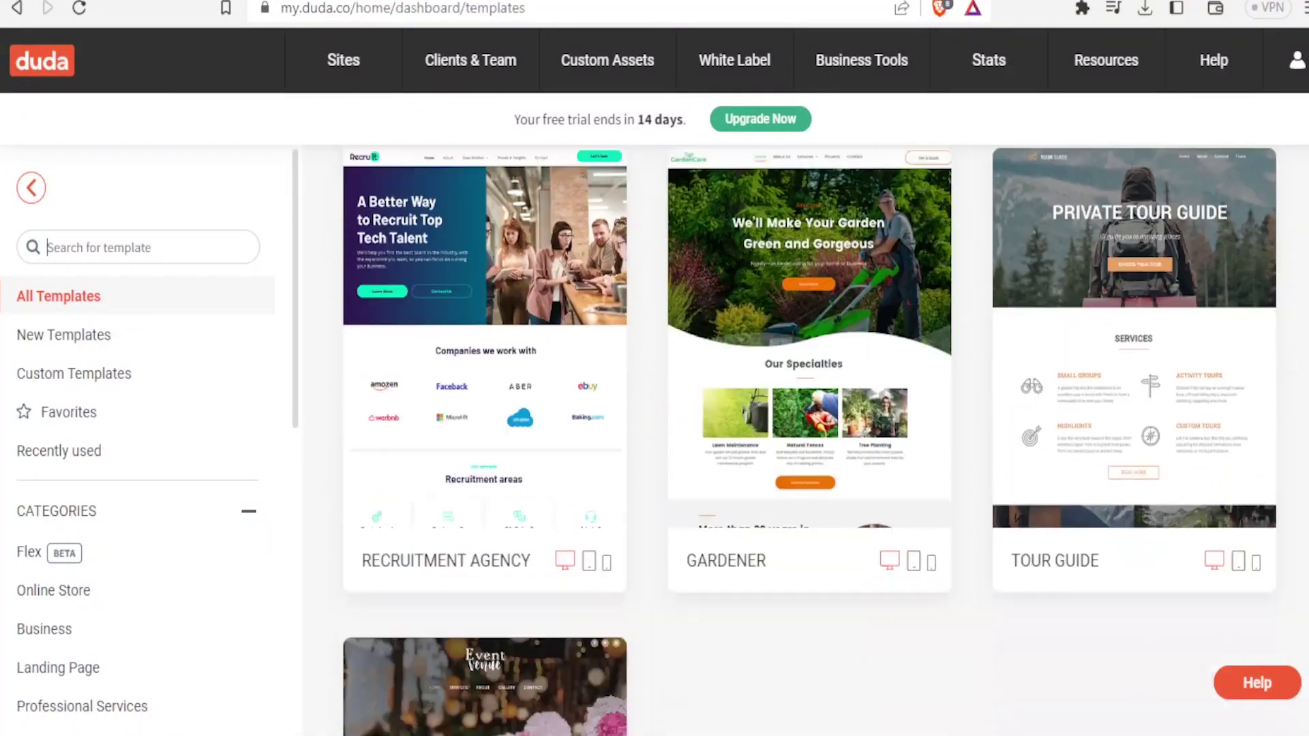
scroll(808, 440, "down", 2)
scroll(809, 440, "down", 3)
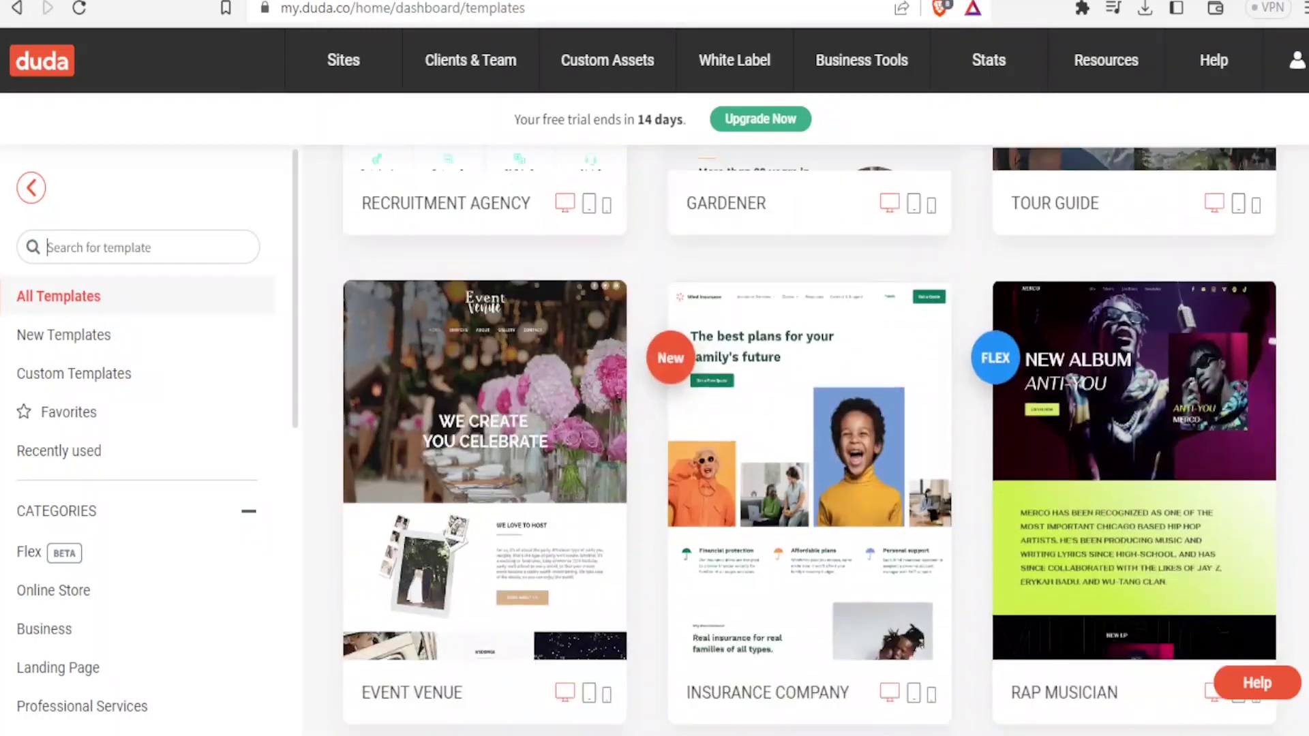
scroll(809, 440, "down", 5)
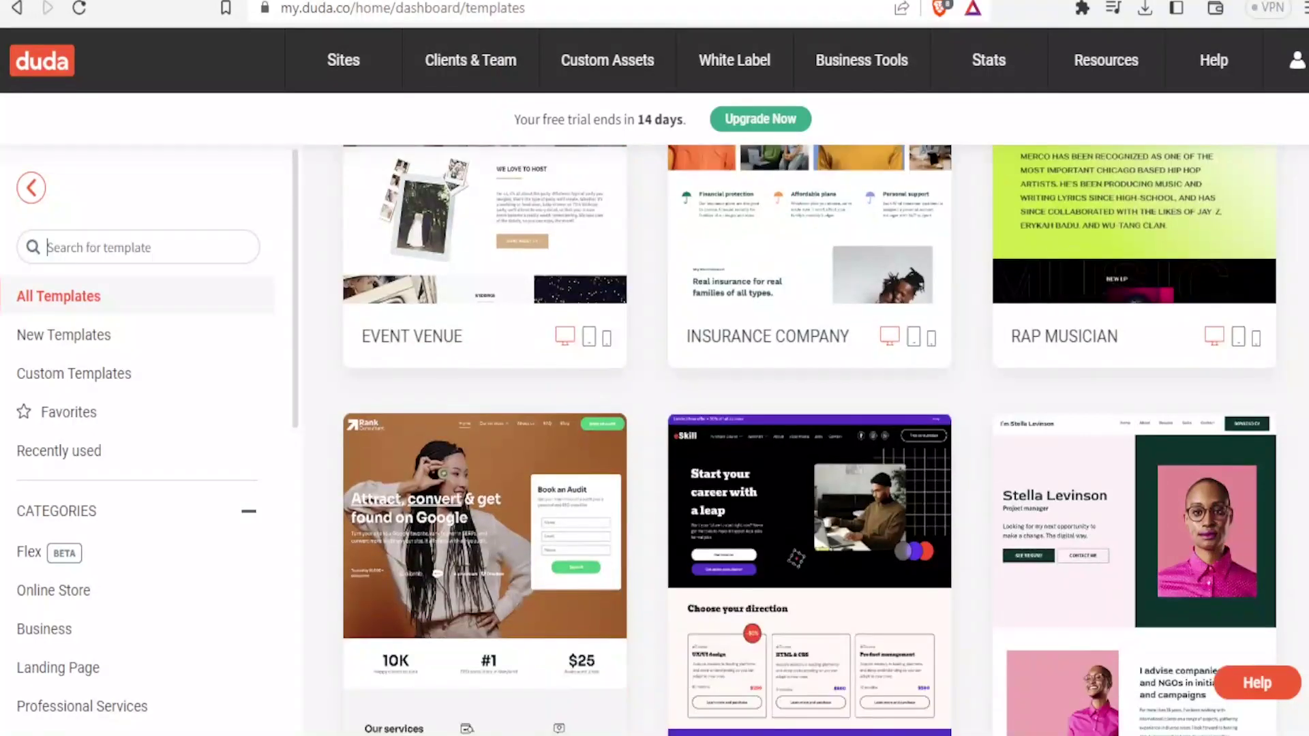
scroll(808, 440, "down", 7)
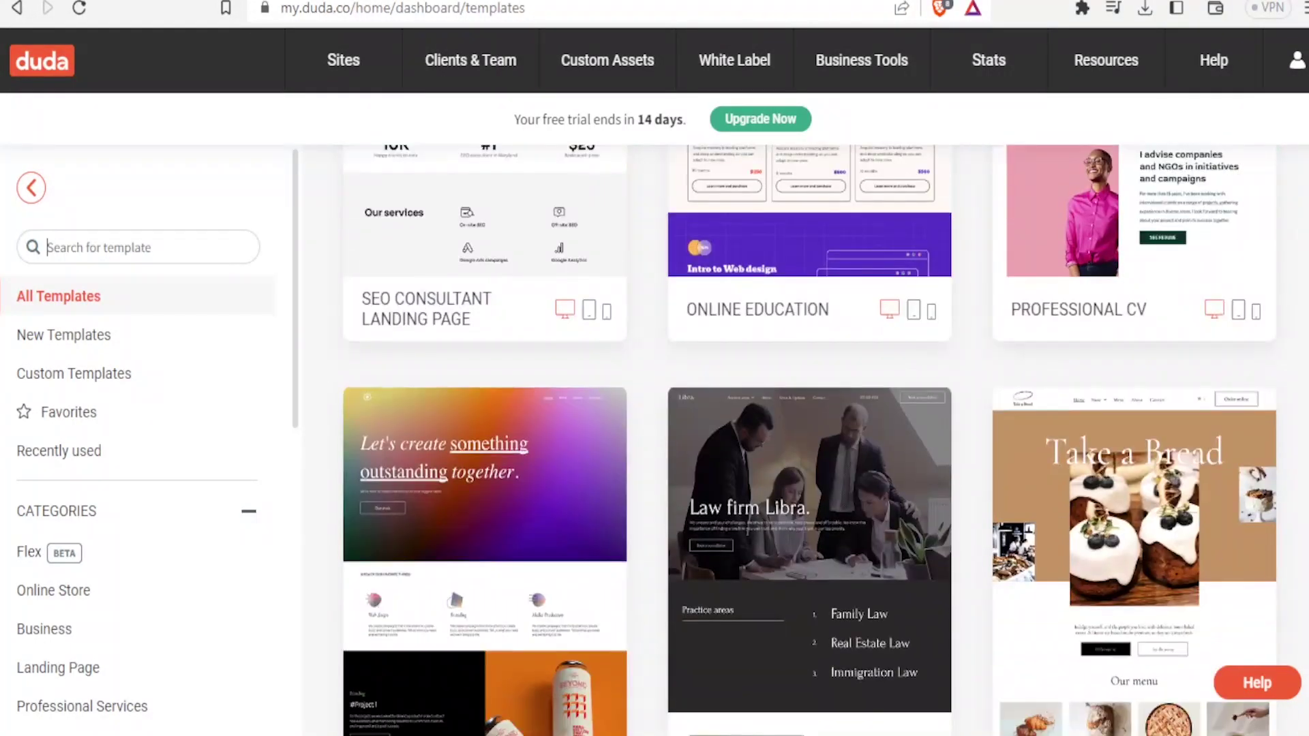
scroll(808, 441, "up", 5)
scroll(809, 440, "down", 15)
scroll(808, 440, "up", 5)
scroll(809, 441, "down", 15)
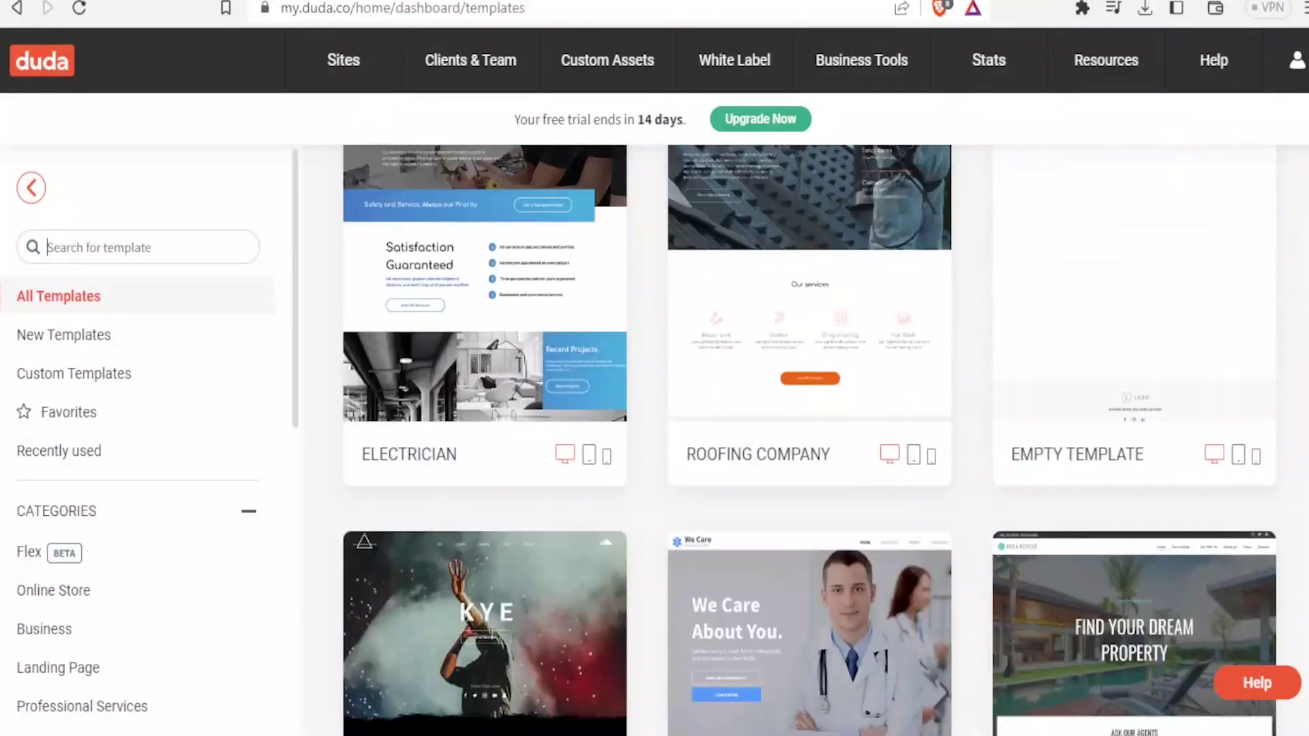
scroll(809, 440, "up", 7)
scroll(809, 440, "up", 4)
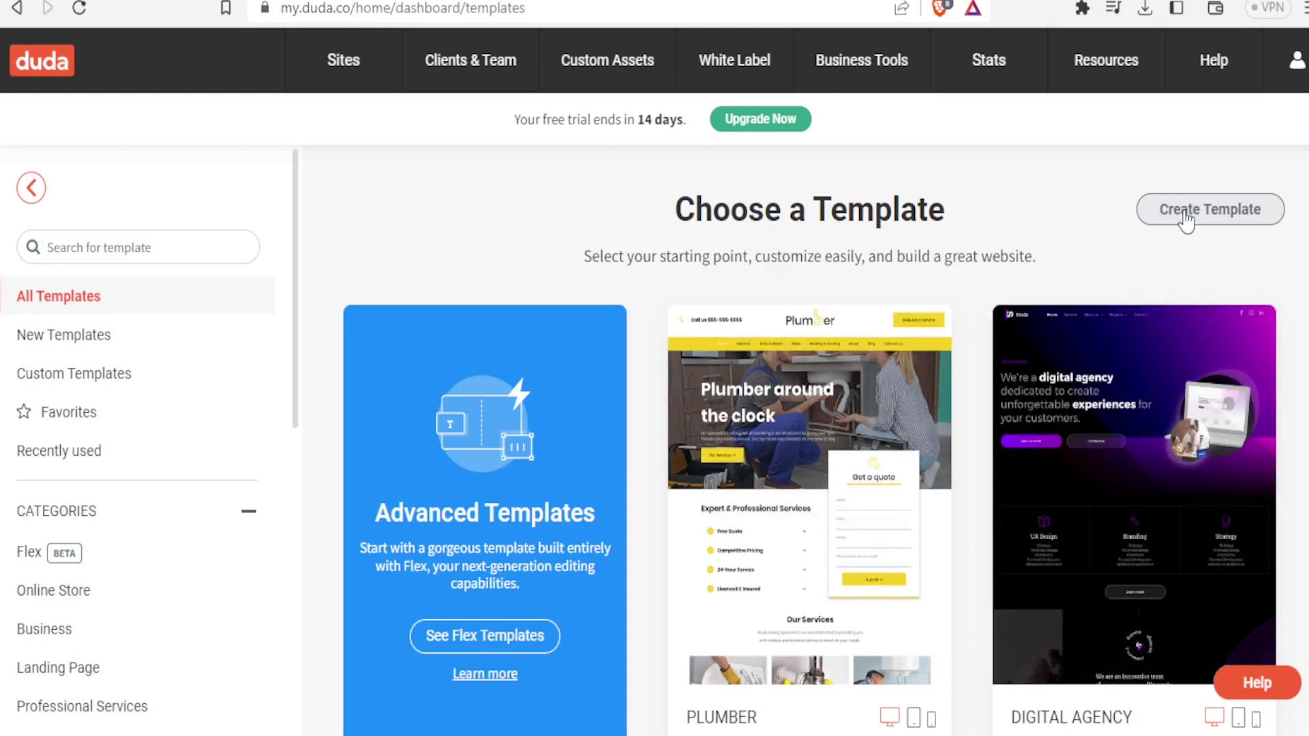
Start a new custom template from Blank Agency Flex in the Blank category
left_click(1186, 212)
scroll(295, 269, "down", 5)
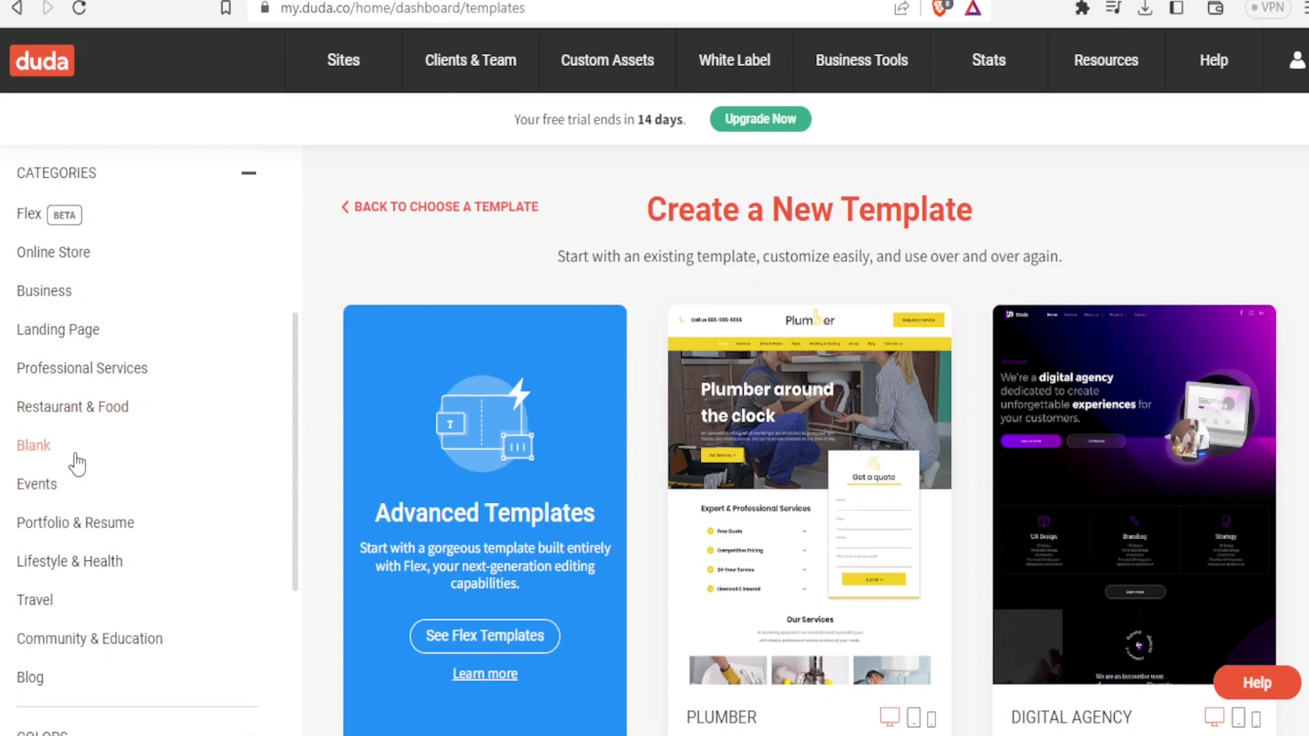
left_click(76, 456)
mouse_move(434, 468)
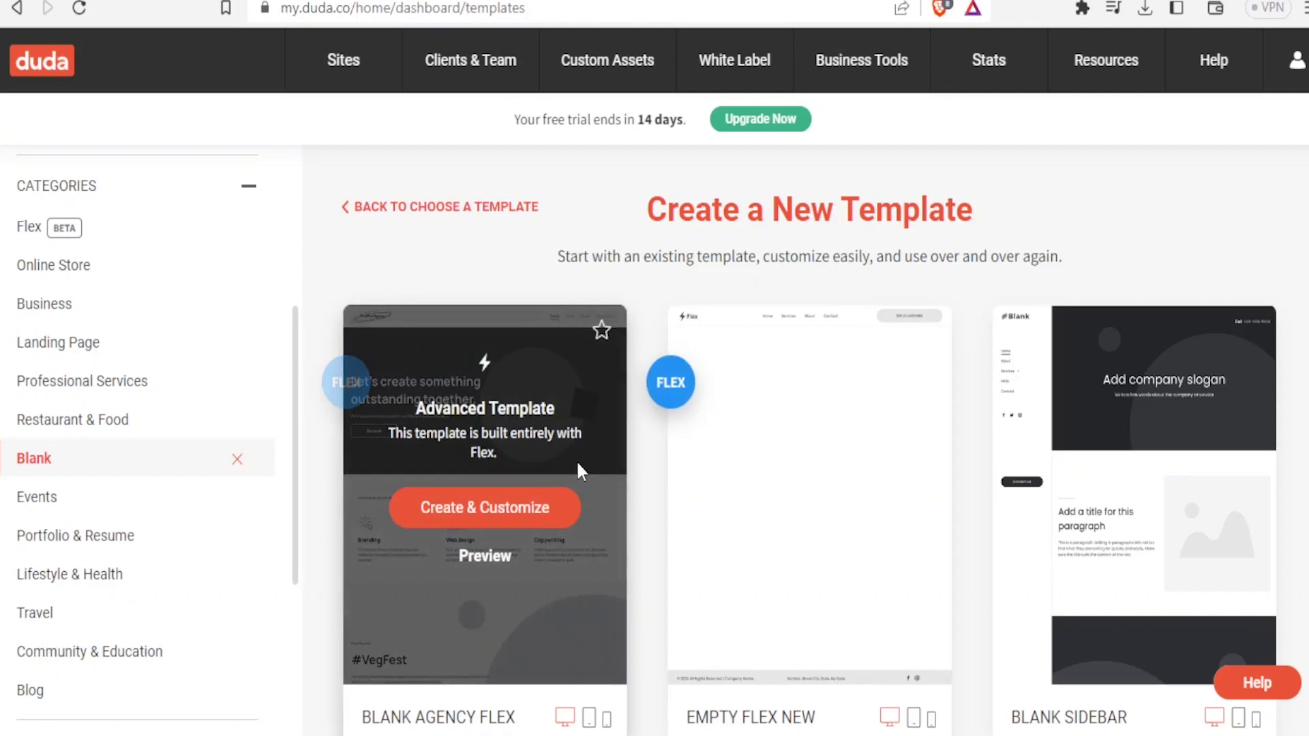
left_click(505, 512)
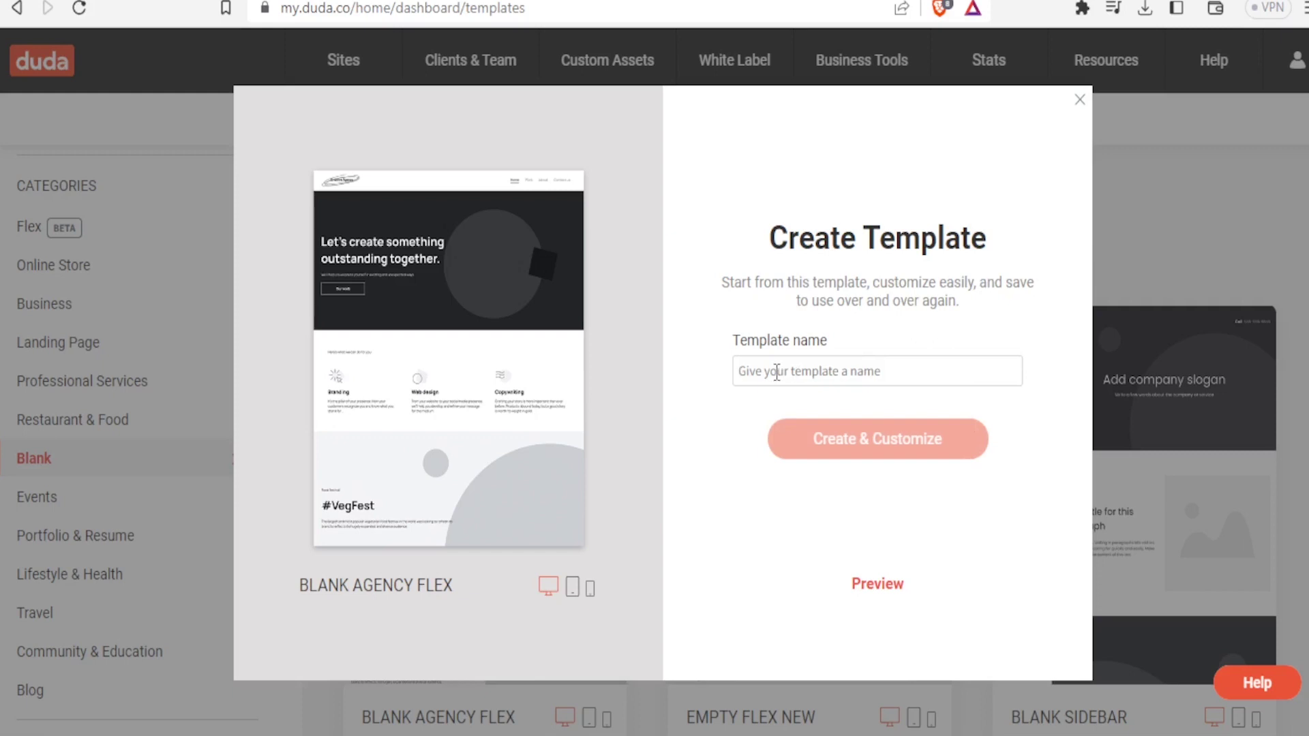
Name the template 'Njosh Automotive' and create it
type("Nj")
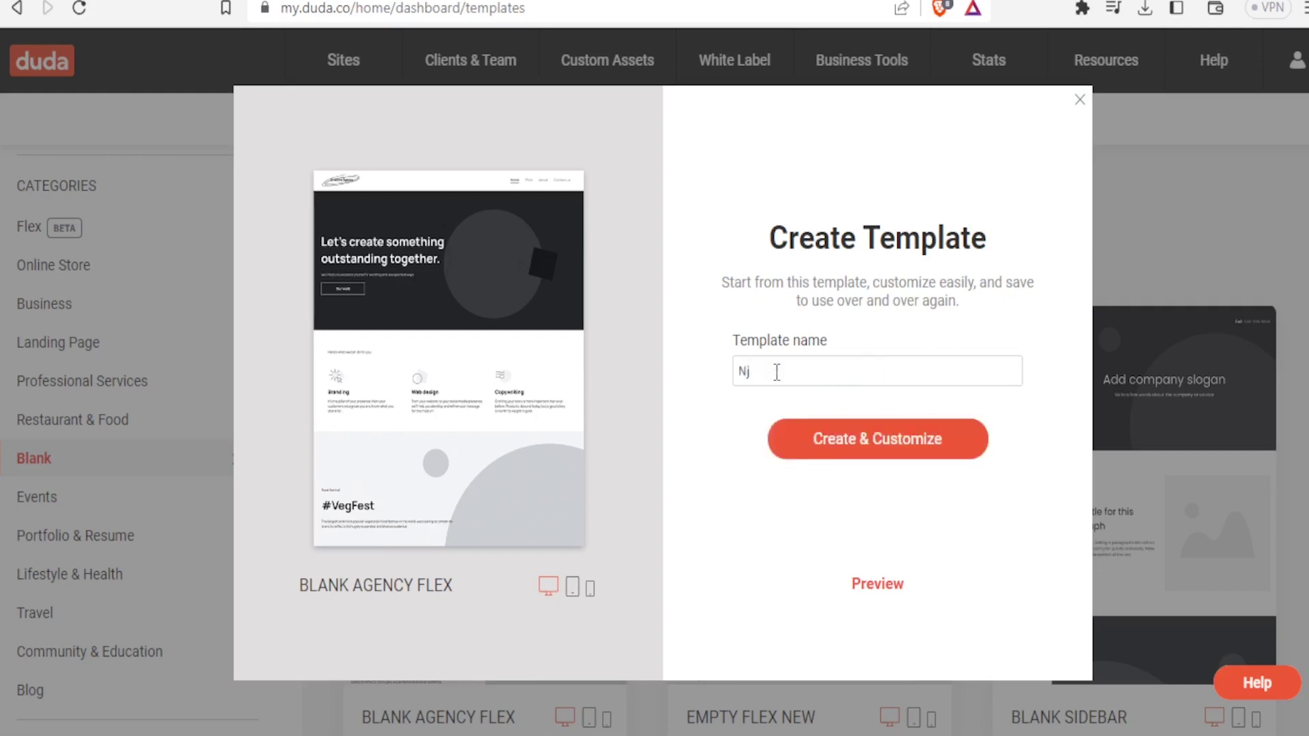
type("osh Automotive")
left_click(847, 447)
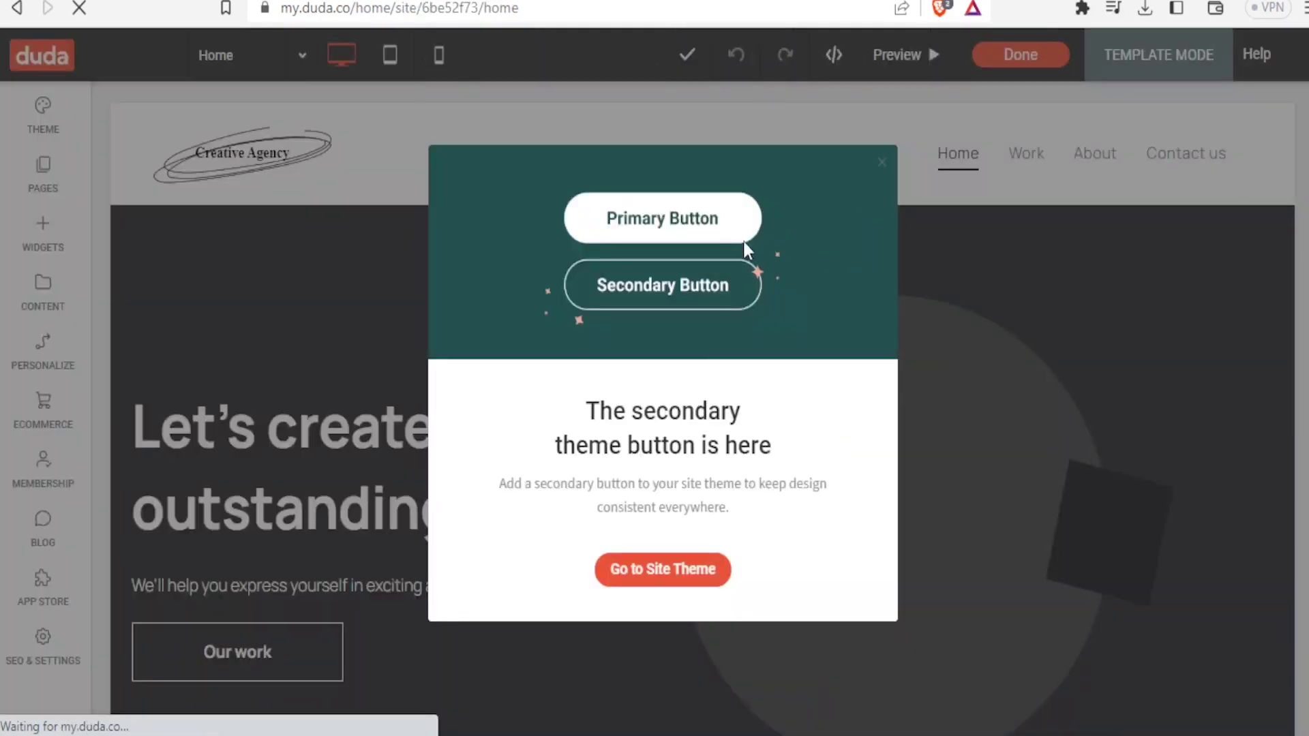
Dismiss the secondary-button announcement and scroll through the template home page
left_click(882, 162)
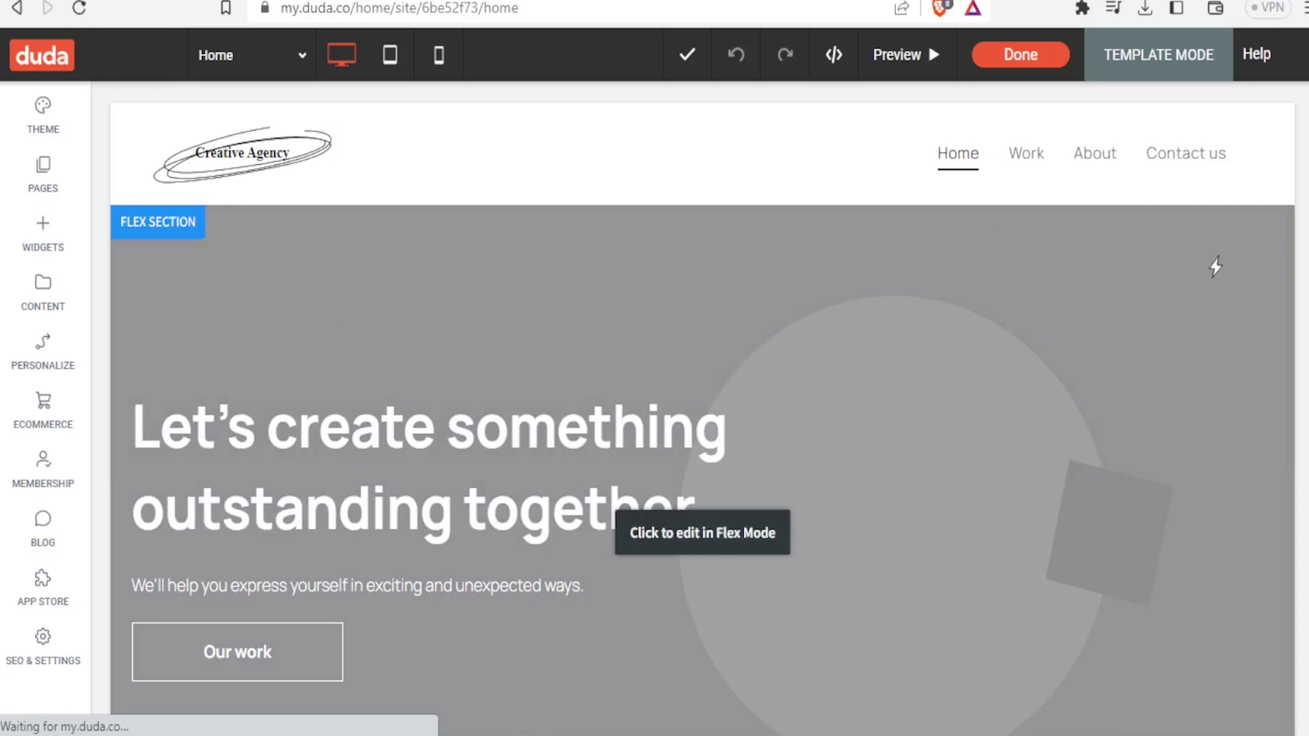
scroll(1134, 266, "down", 8)
scroll(703, 463, "down", 15)
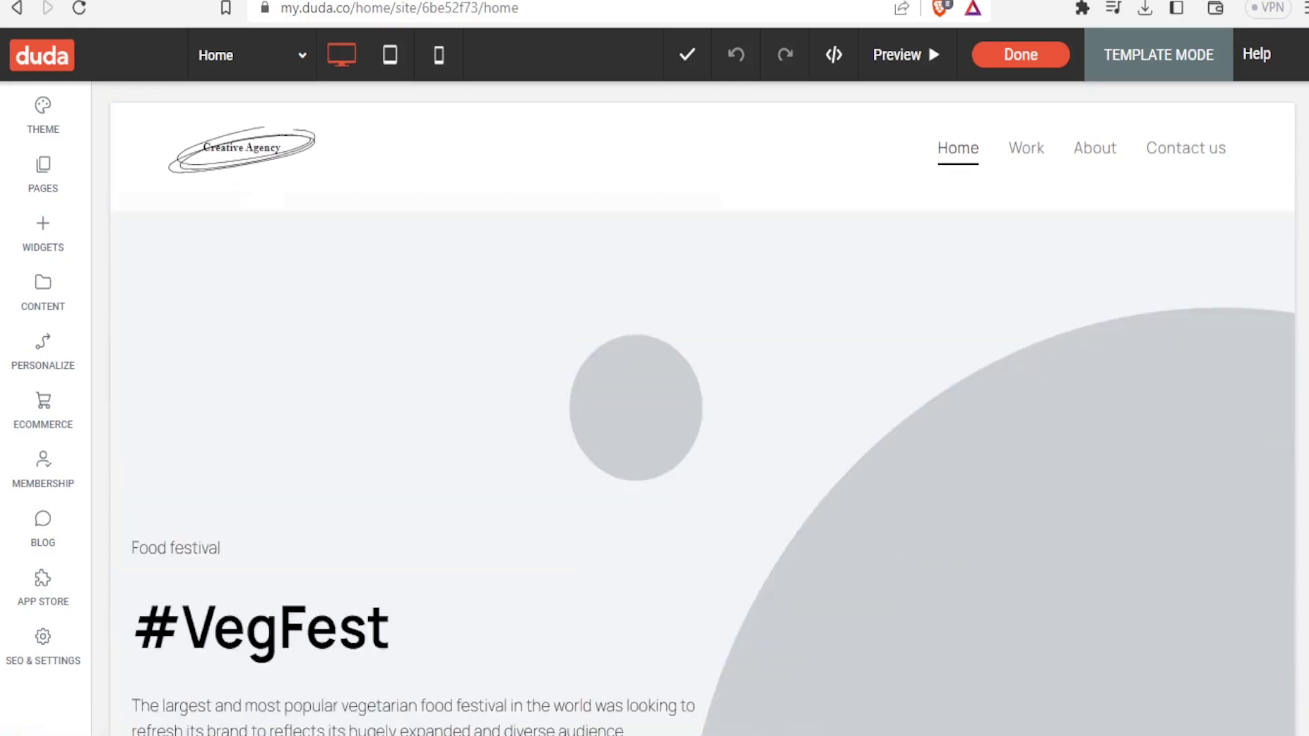
scroll(323, 200, "up", 15)
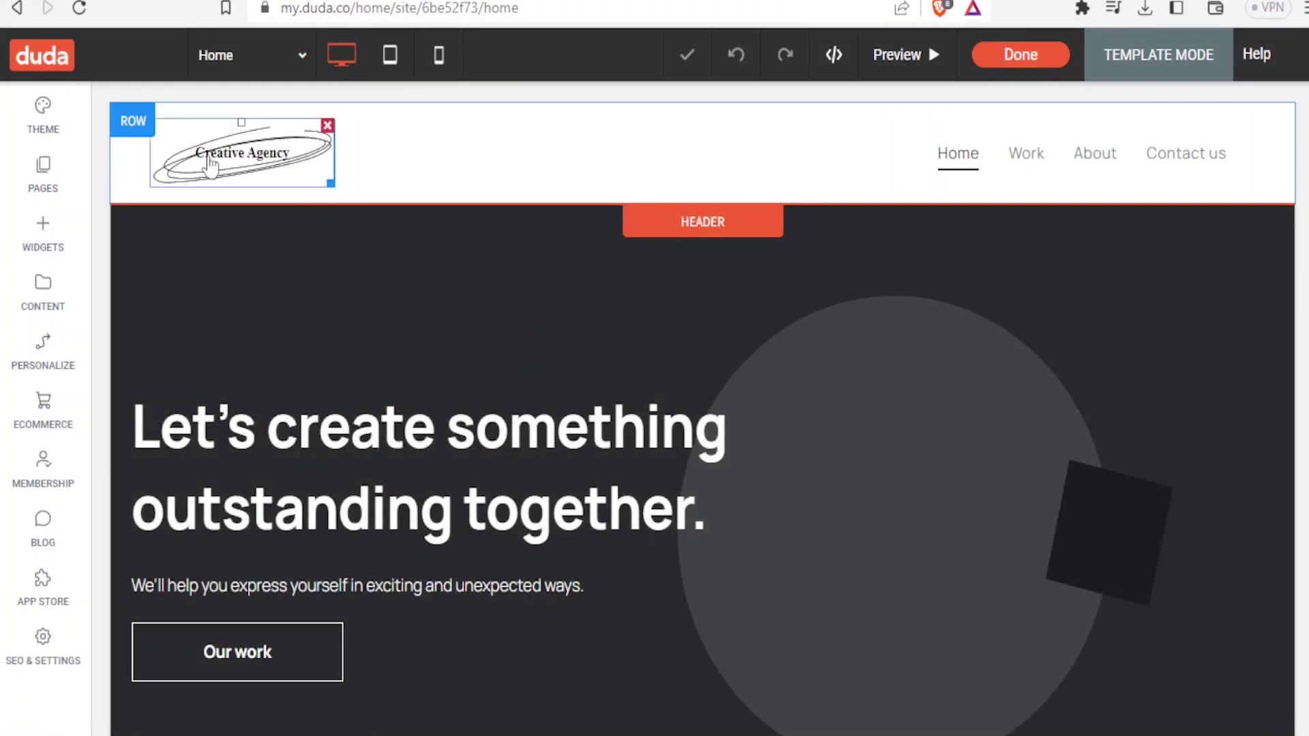
Open the theme Colors settings and choose to define theme colours yourself
left_click(43, 116)
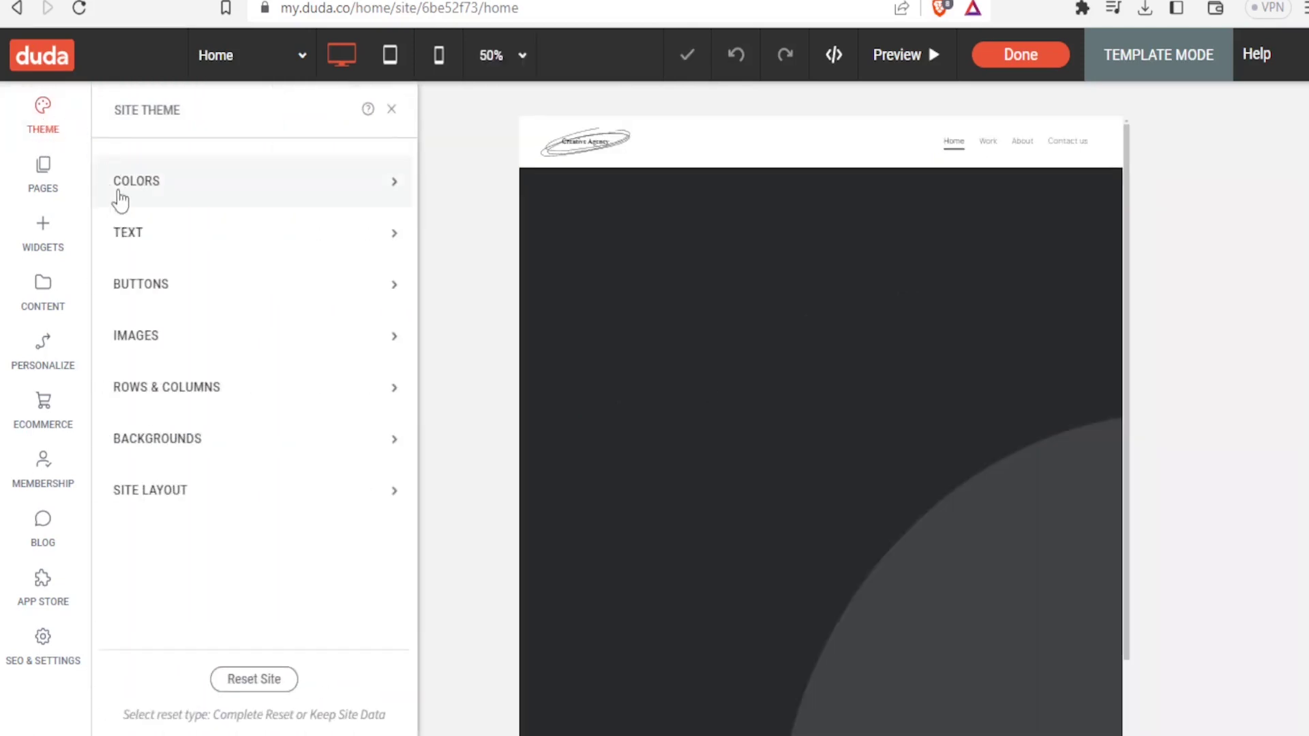
left_click(382, 198)
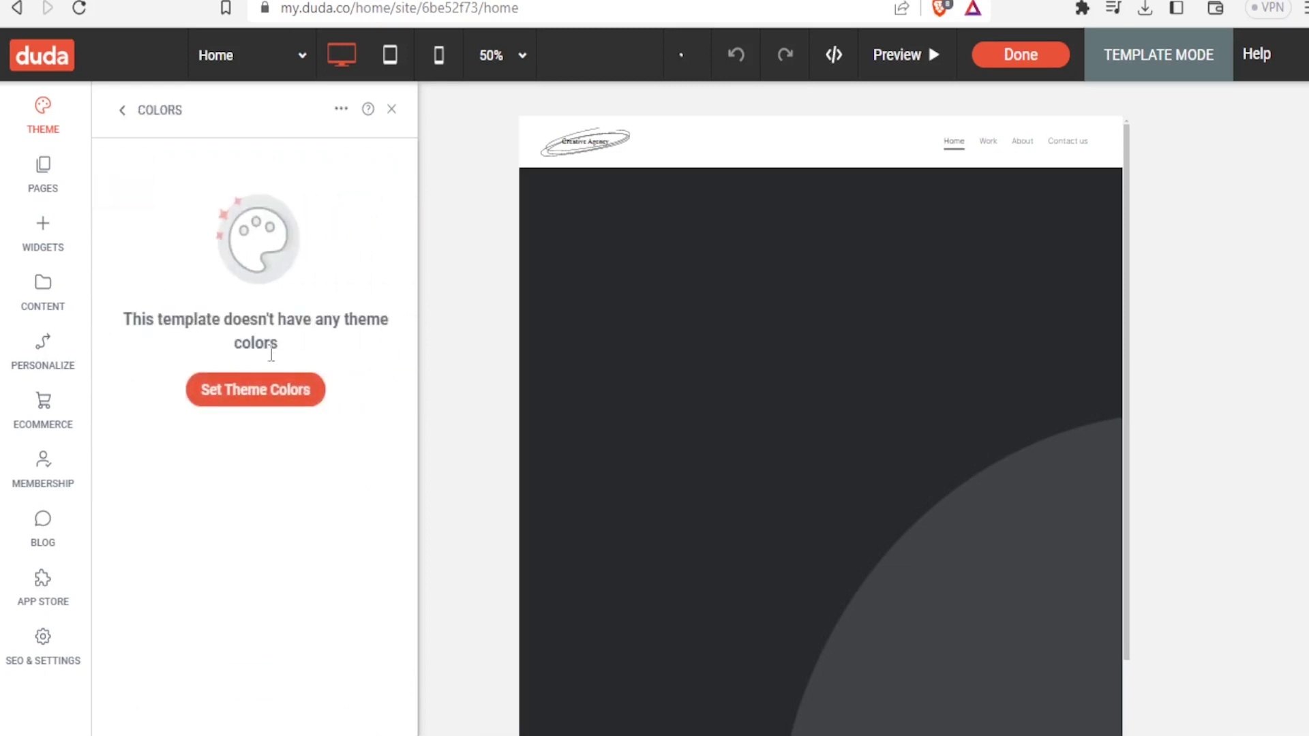
left_click(255, 394)
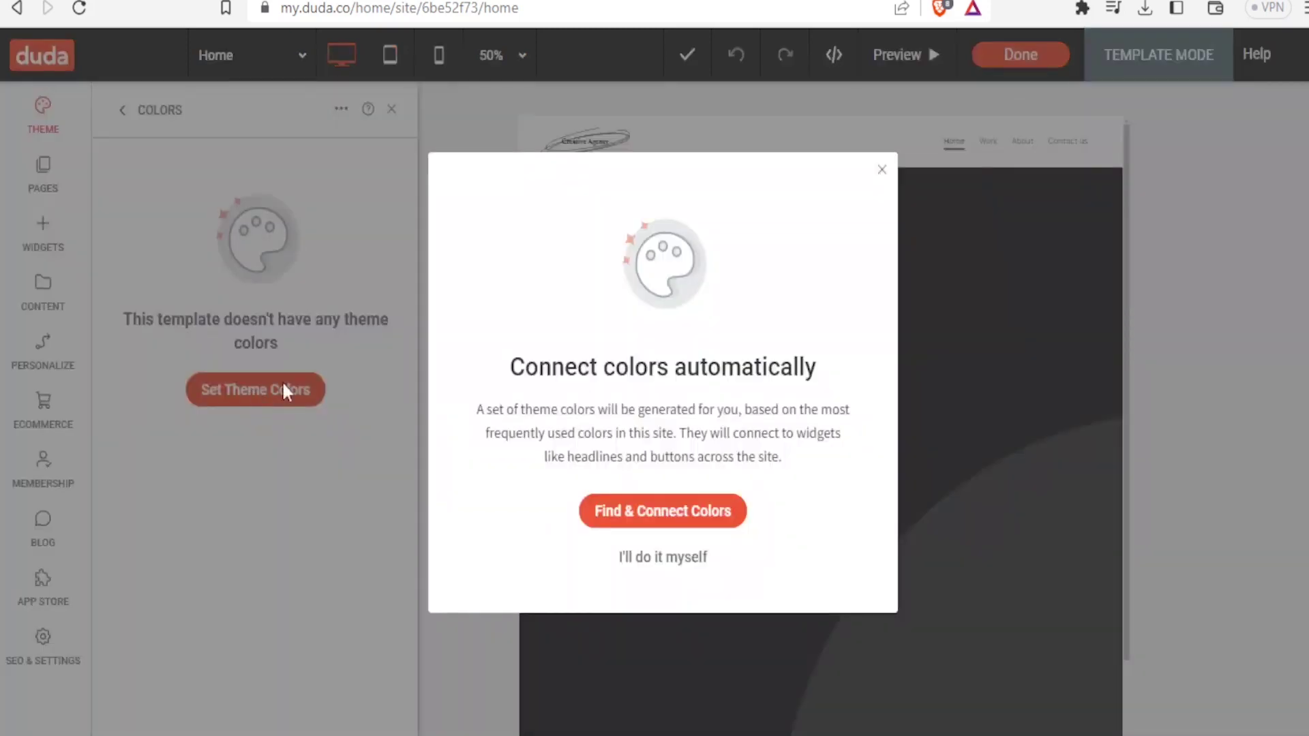
left_click(644, 560)
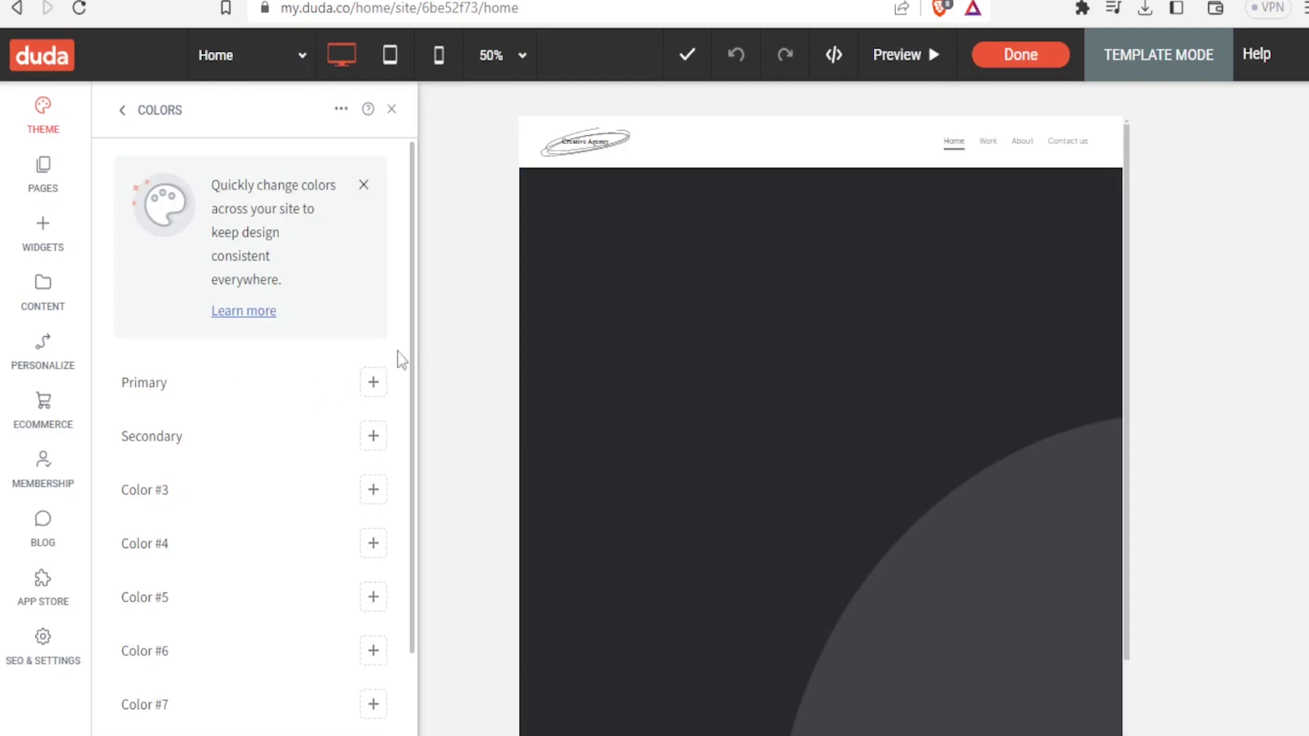
Set the Primary theme colour to red #ff0000 and the Secondary to blue #0c00ff
left_click(374, 384)
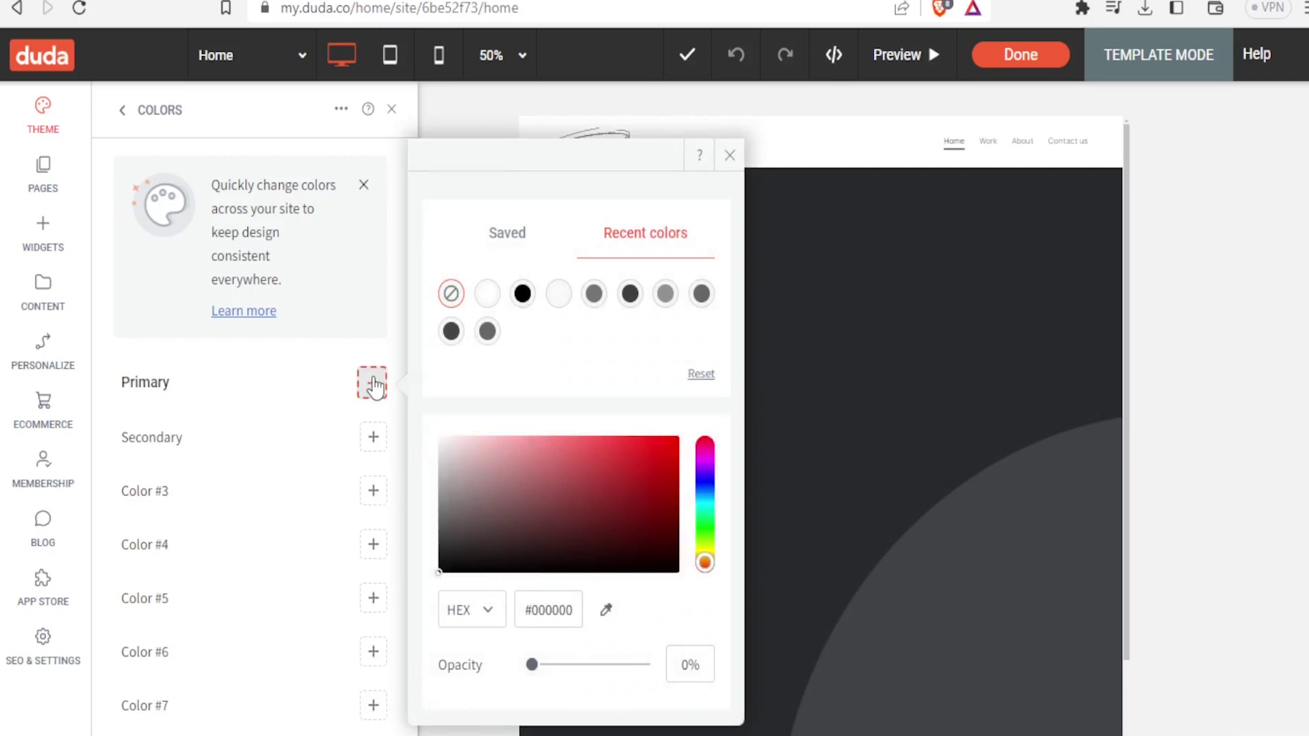
left_click_drag(590, 468, 632, 157)
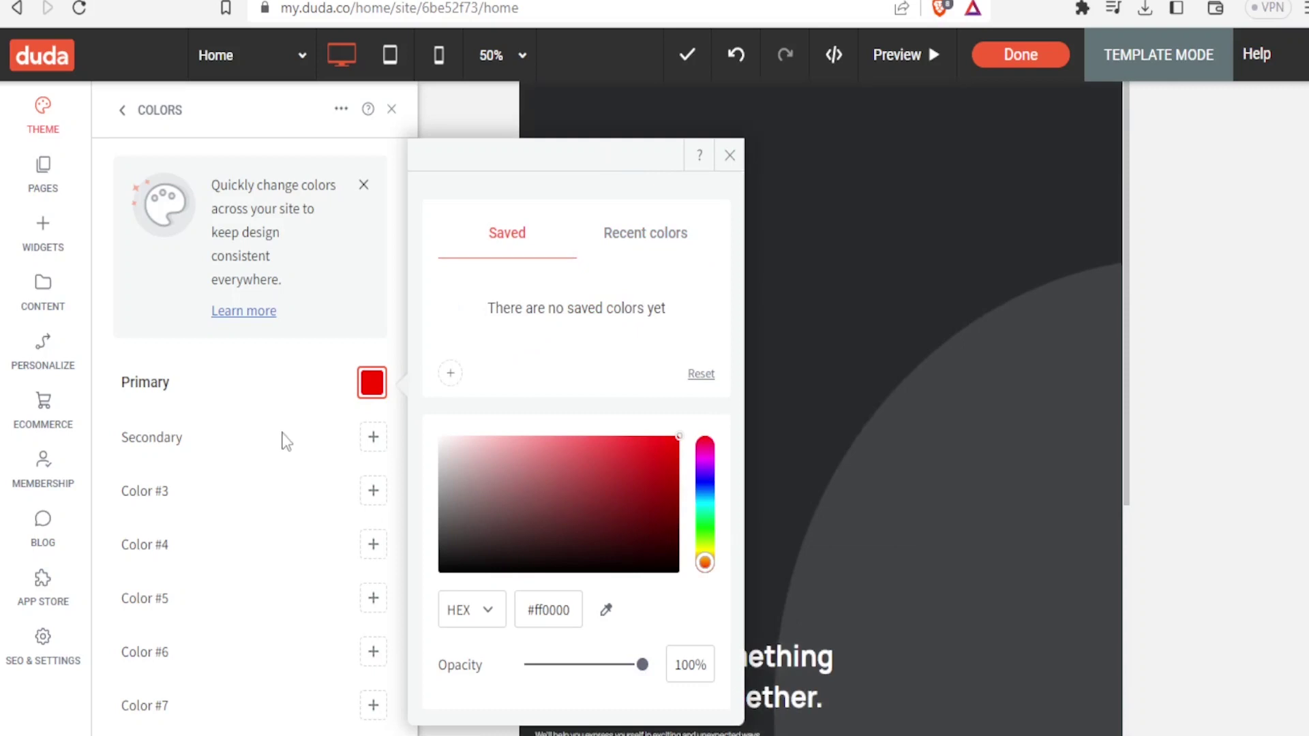
left_click(276, 432)
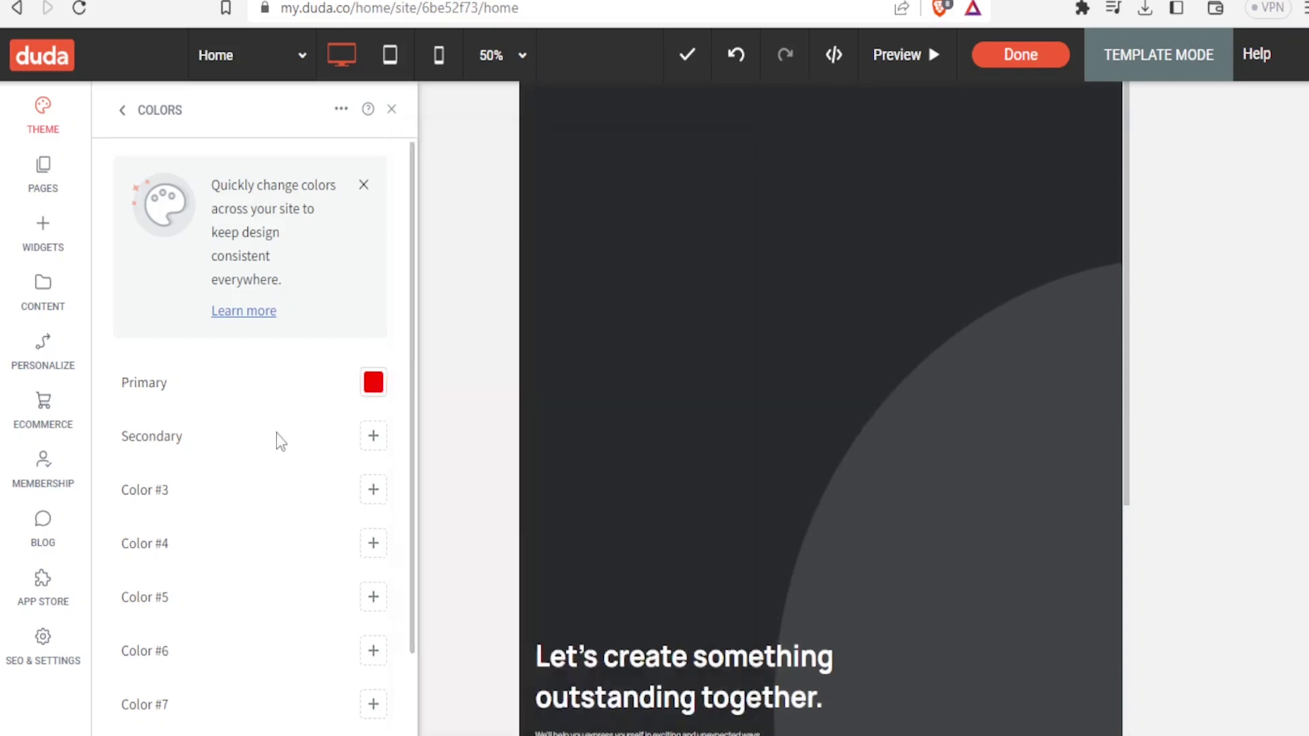
left_click(374, 438)
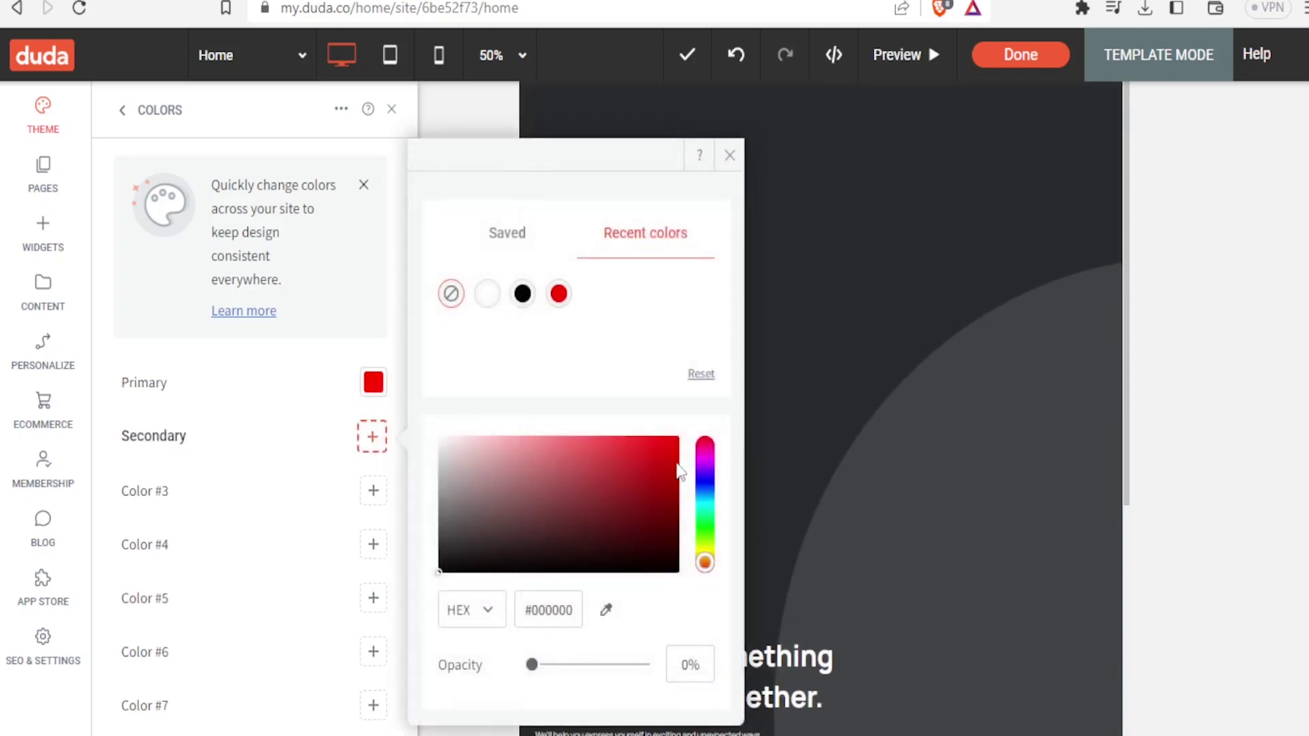
left_click_drag(699, 457, 718, 435)
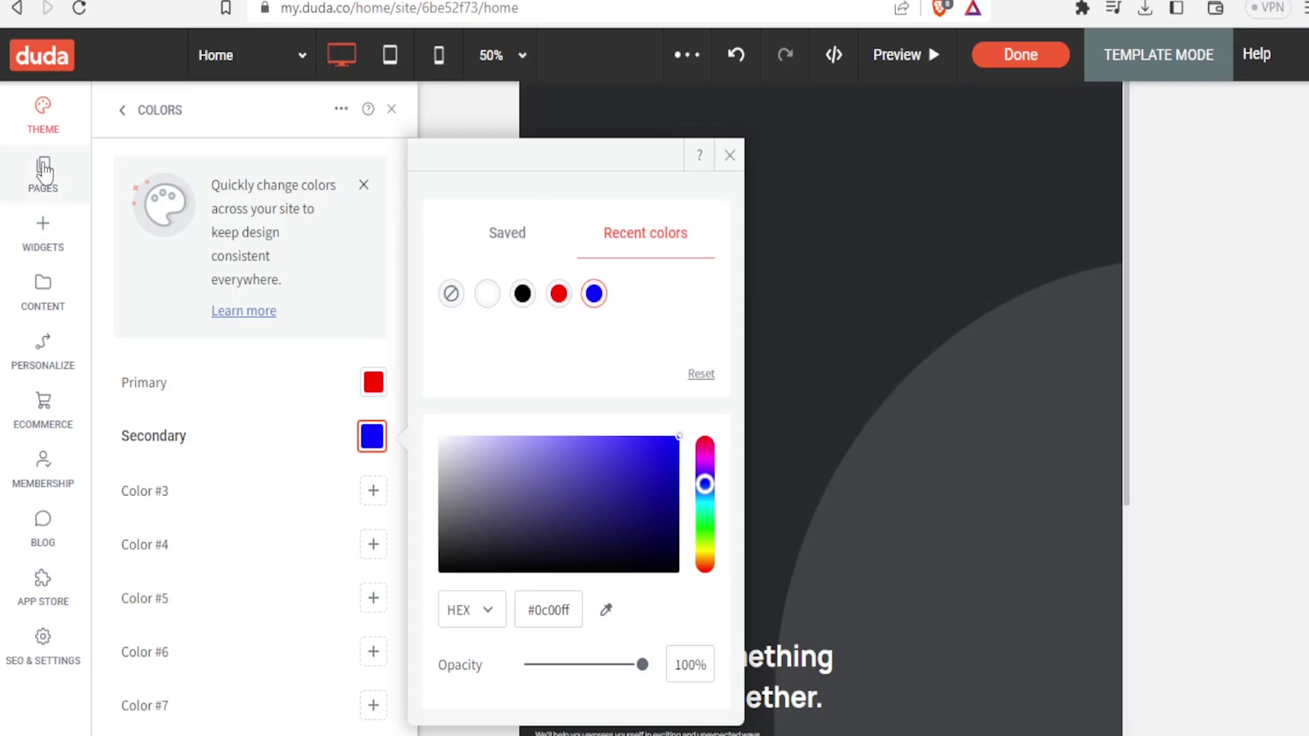
left_click(43, 172)
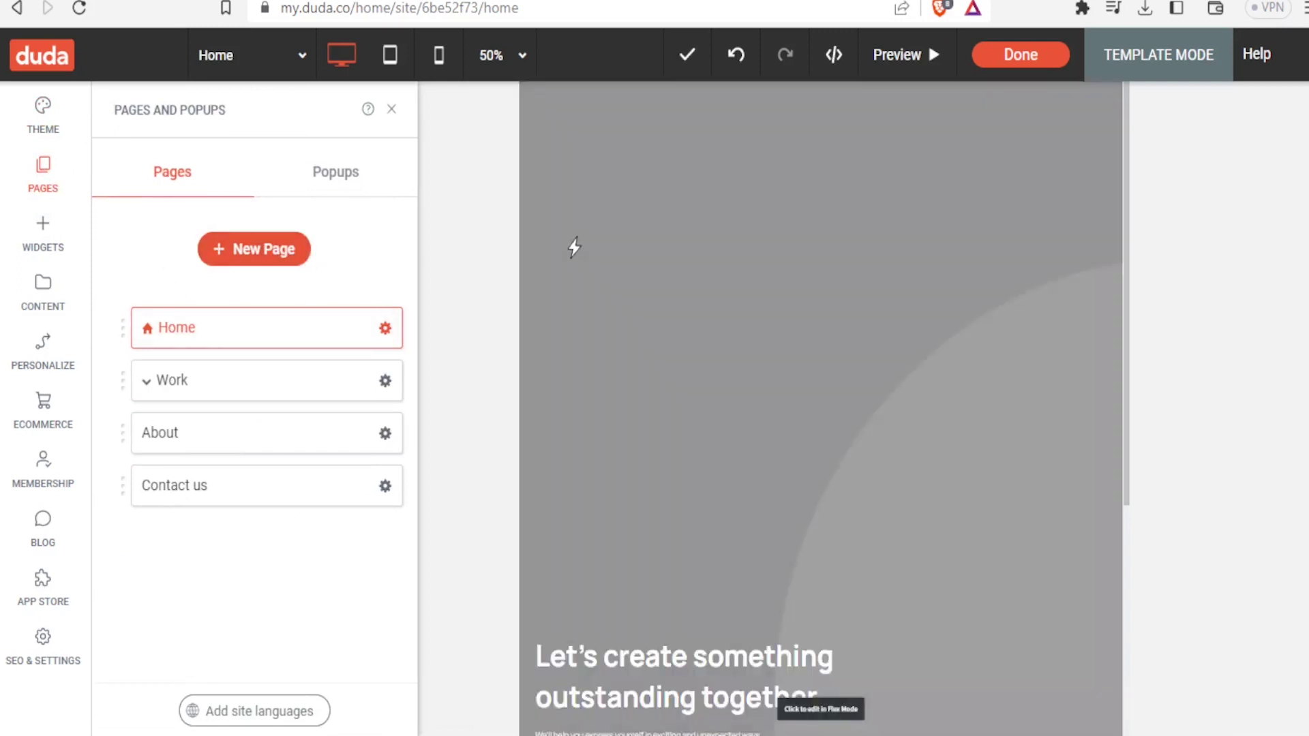
Reset the canvas zoom to 100% and start adding a new page
left_click(574, 247)
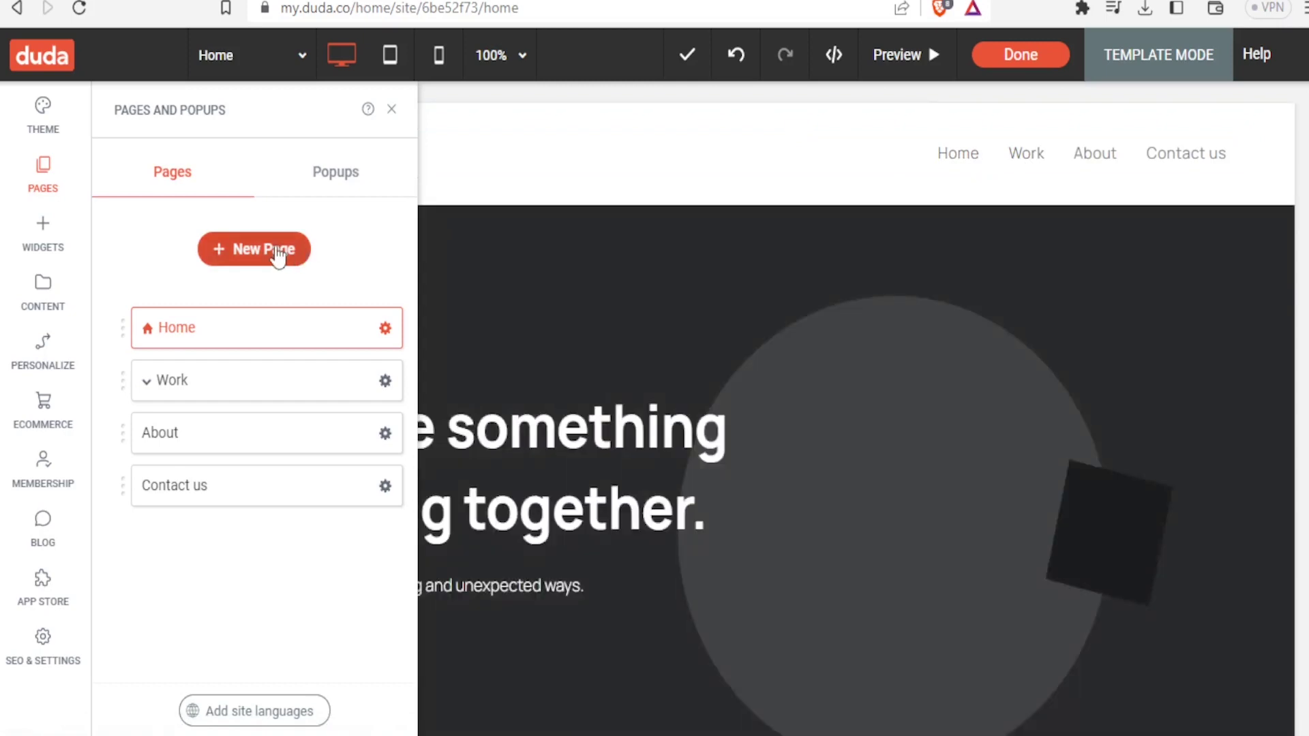
left_click(278, 257)
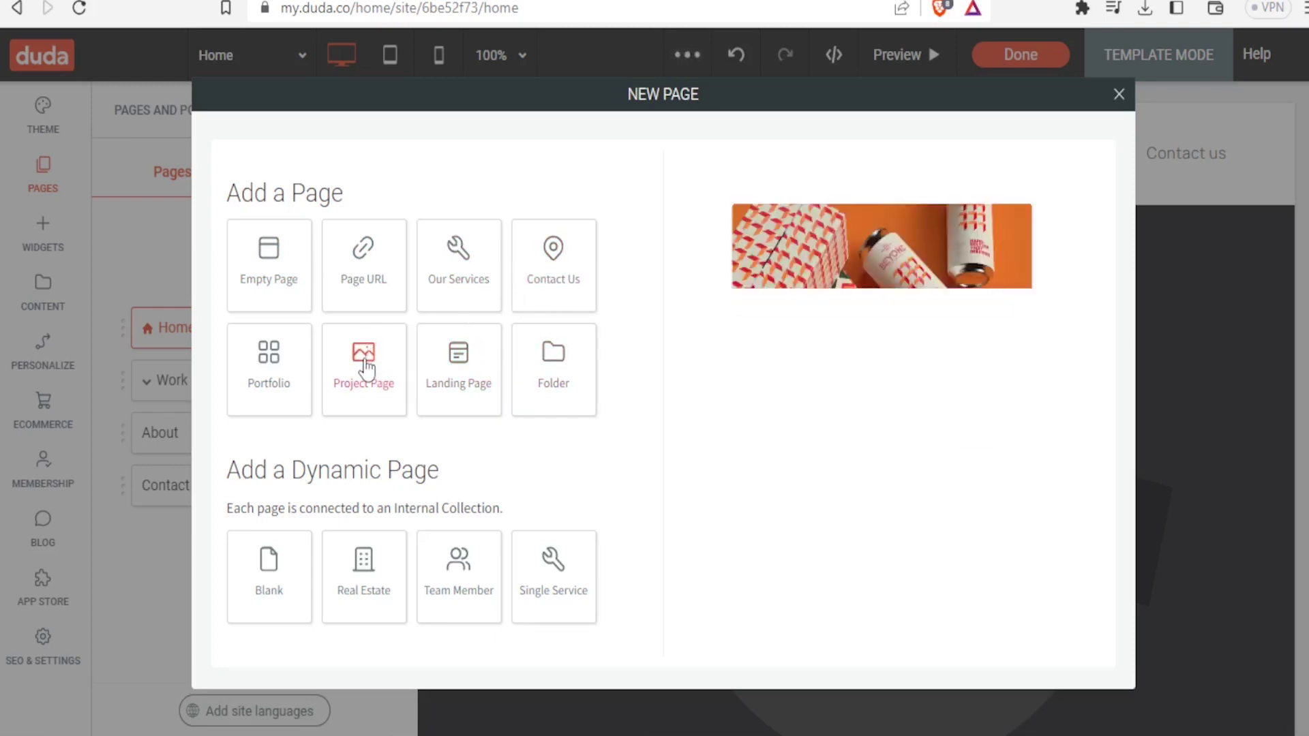
Add an empty page named 'Our History' to the site
left_click(275, 285)
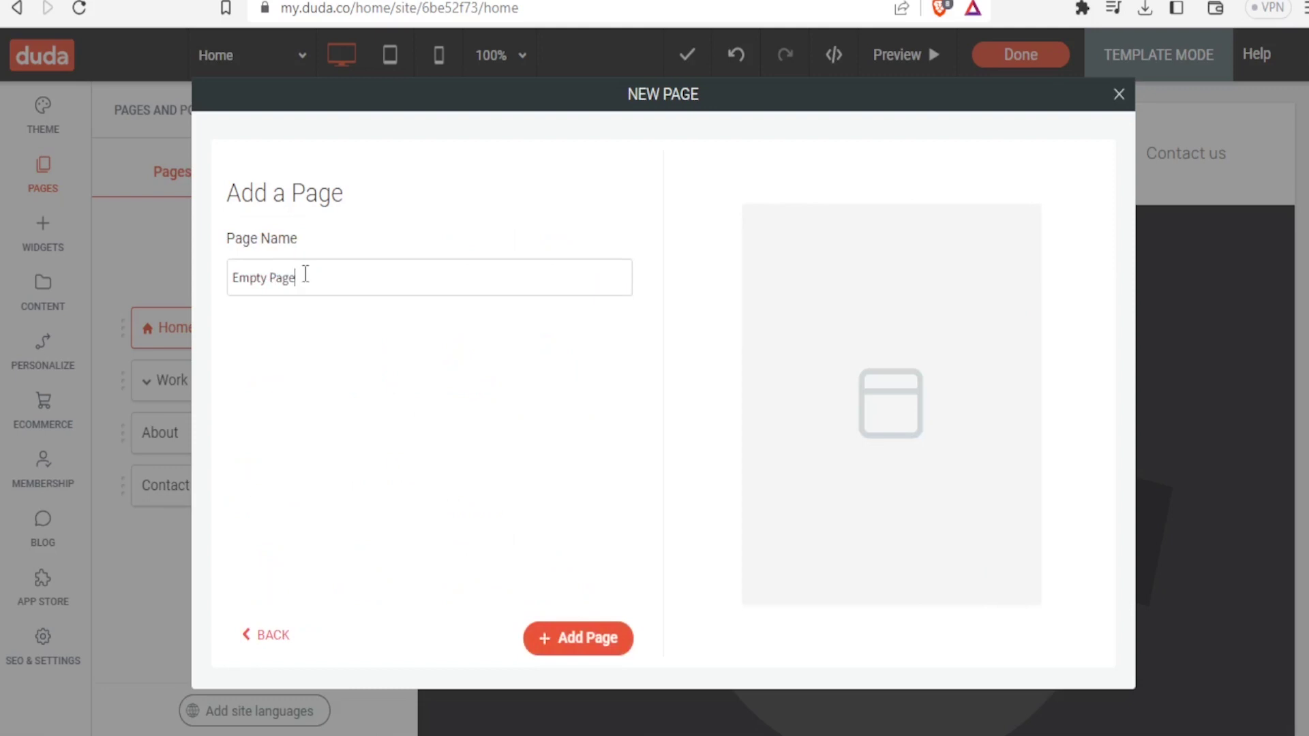
left_click_drag(306, 274, 165, 301)
type("Our History")
left_click(583, 636)
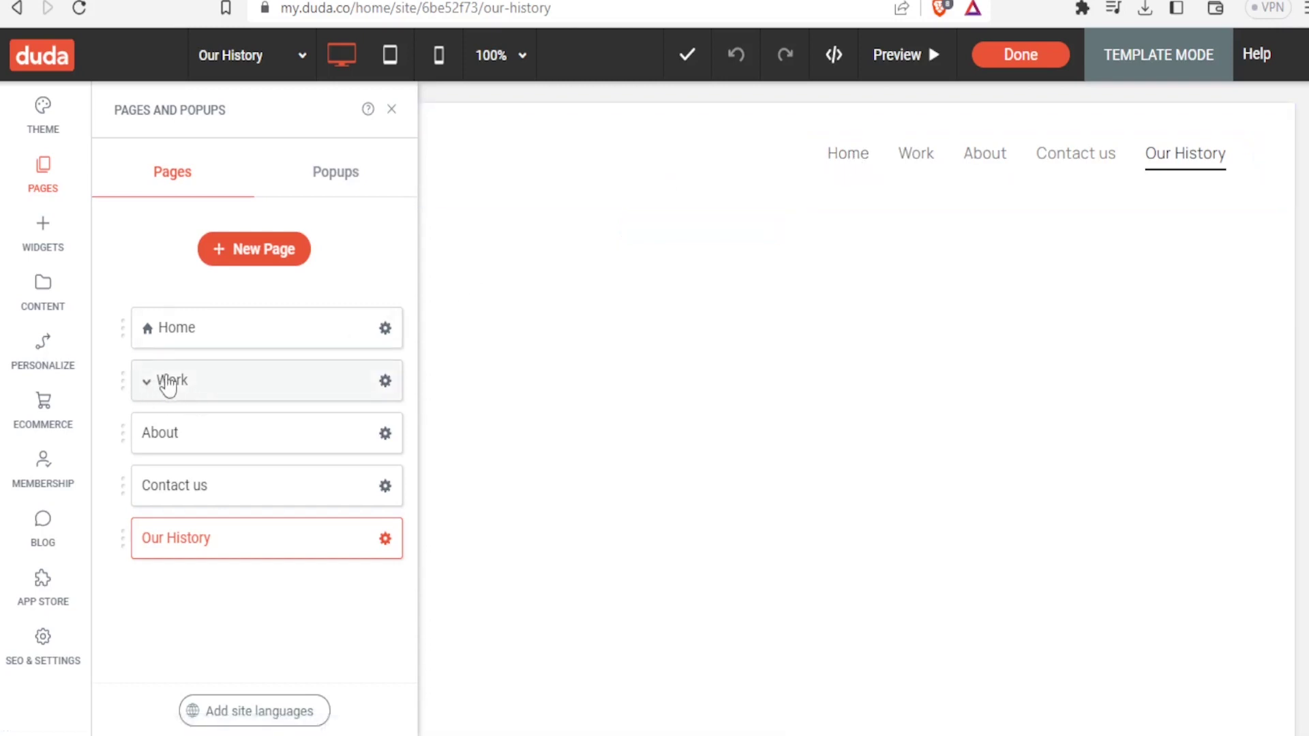
Nest Work under Home, check the navigation menu settings, and return to the pages list
left_click_drag(169, 385, 228, 382)
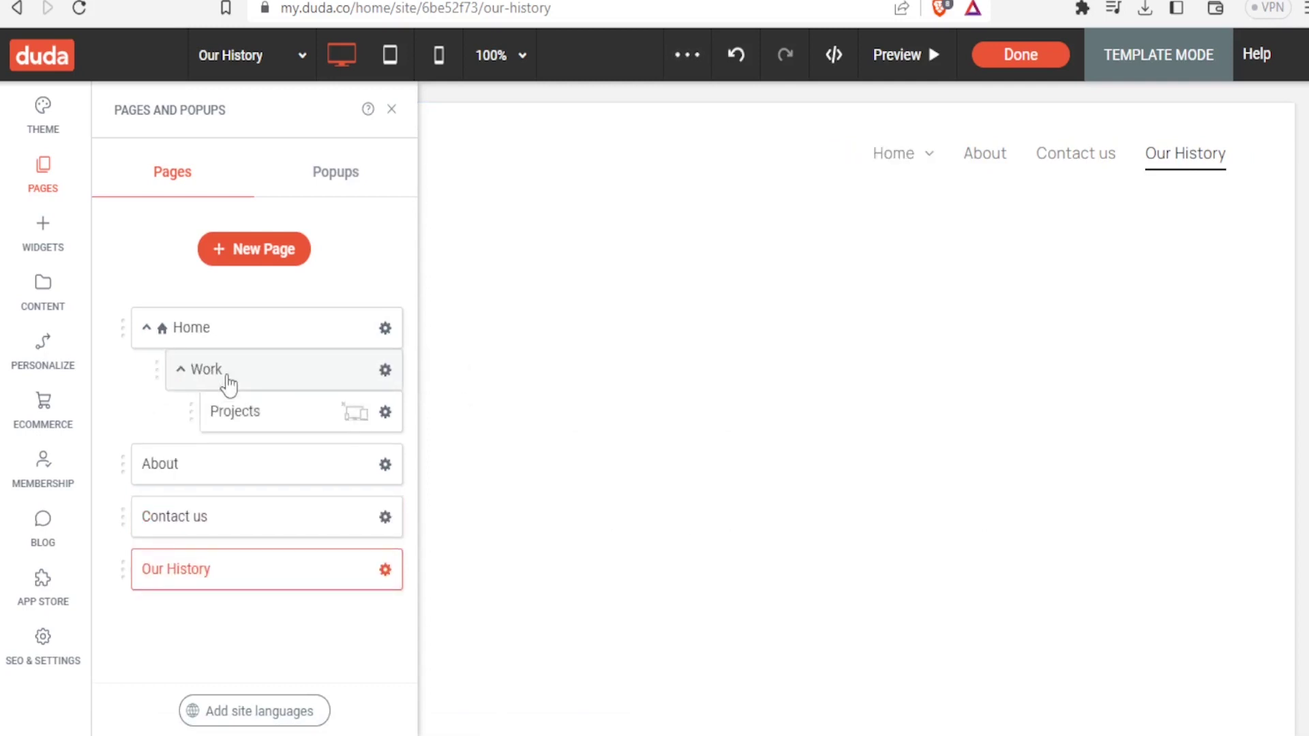
mouse_move(877, 181)
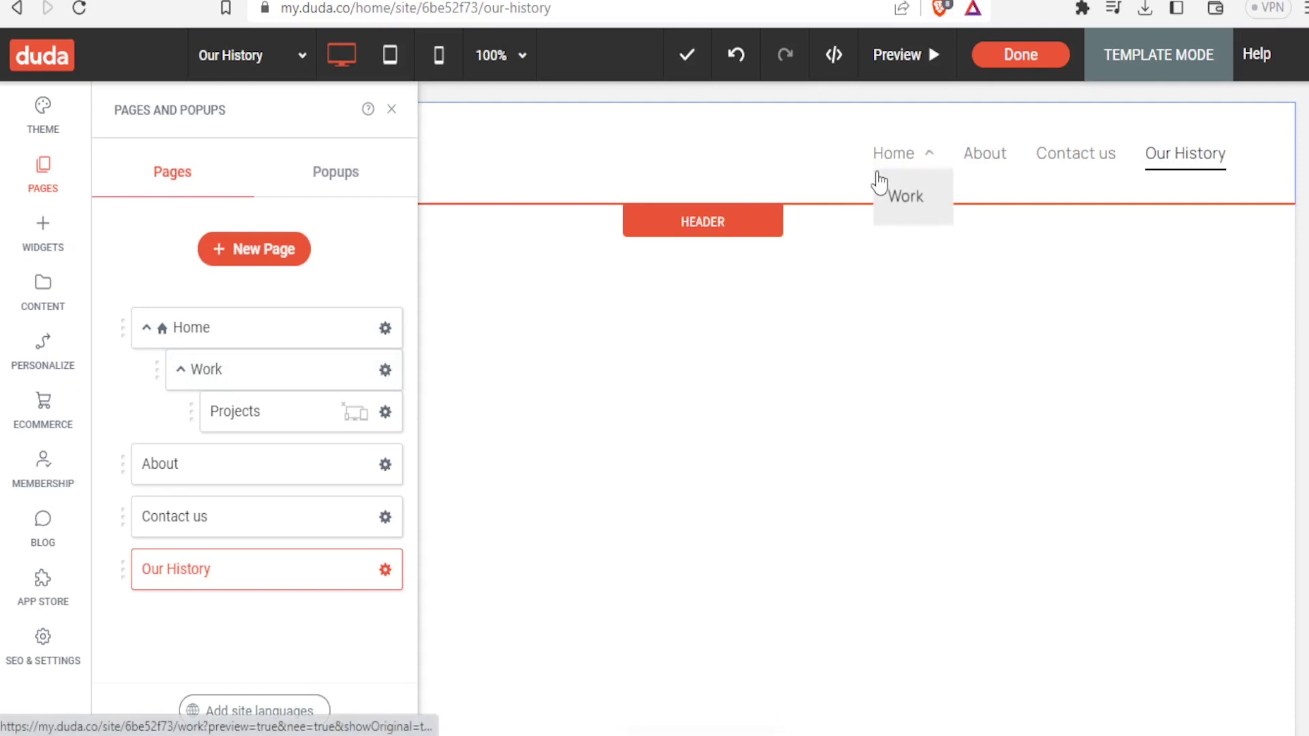
left_click(931, 162)
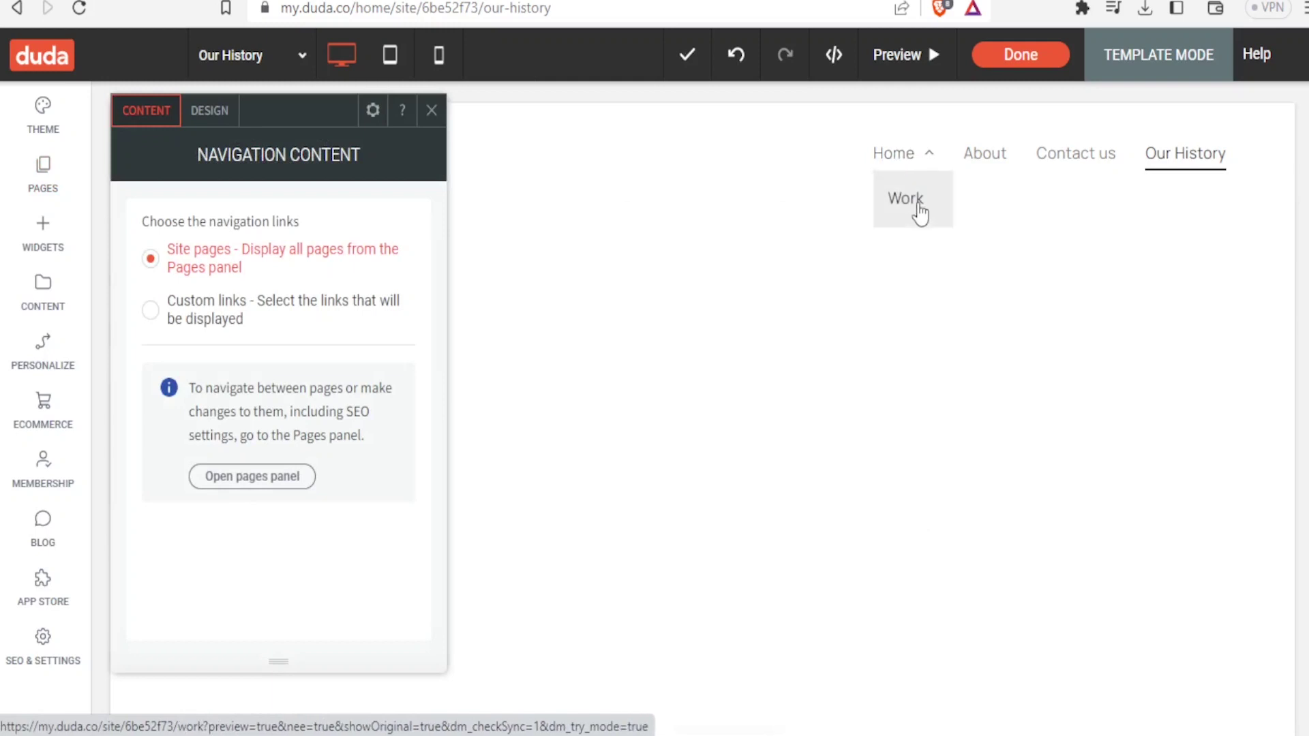
left_click(431, 111)
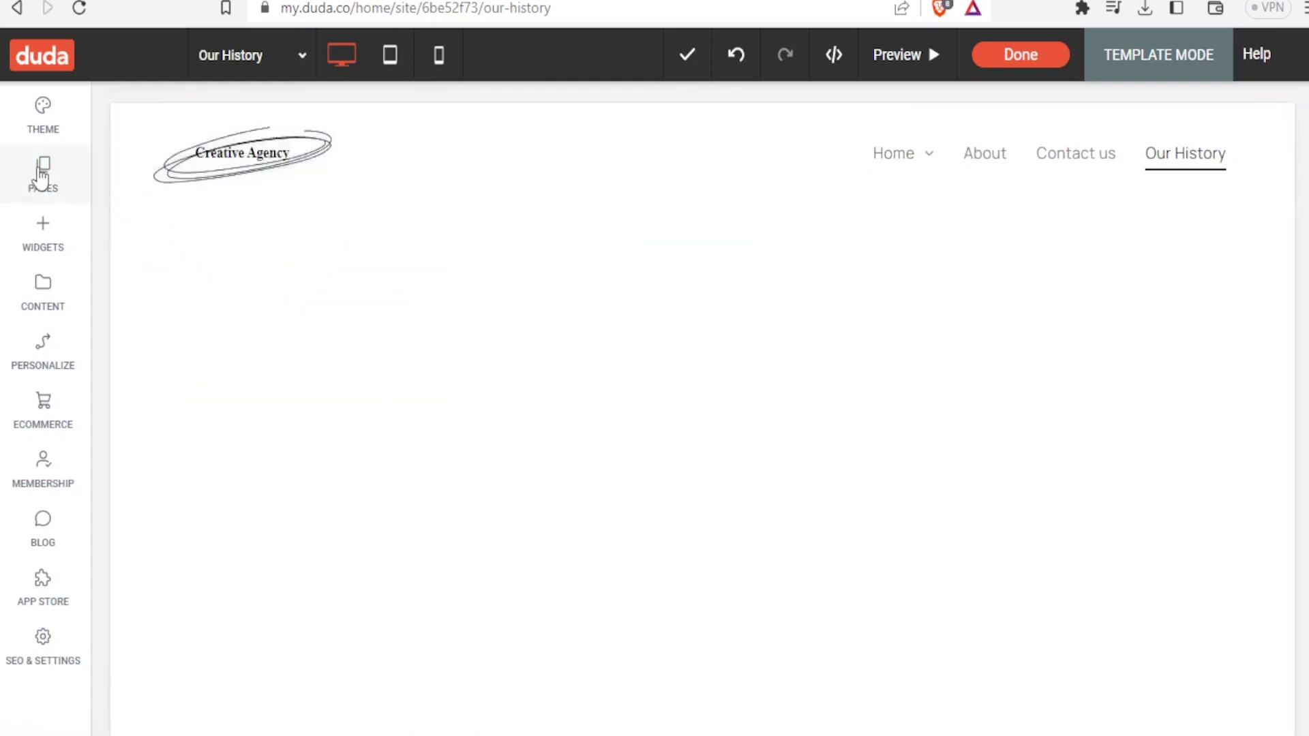
left_click(43, 174)
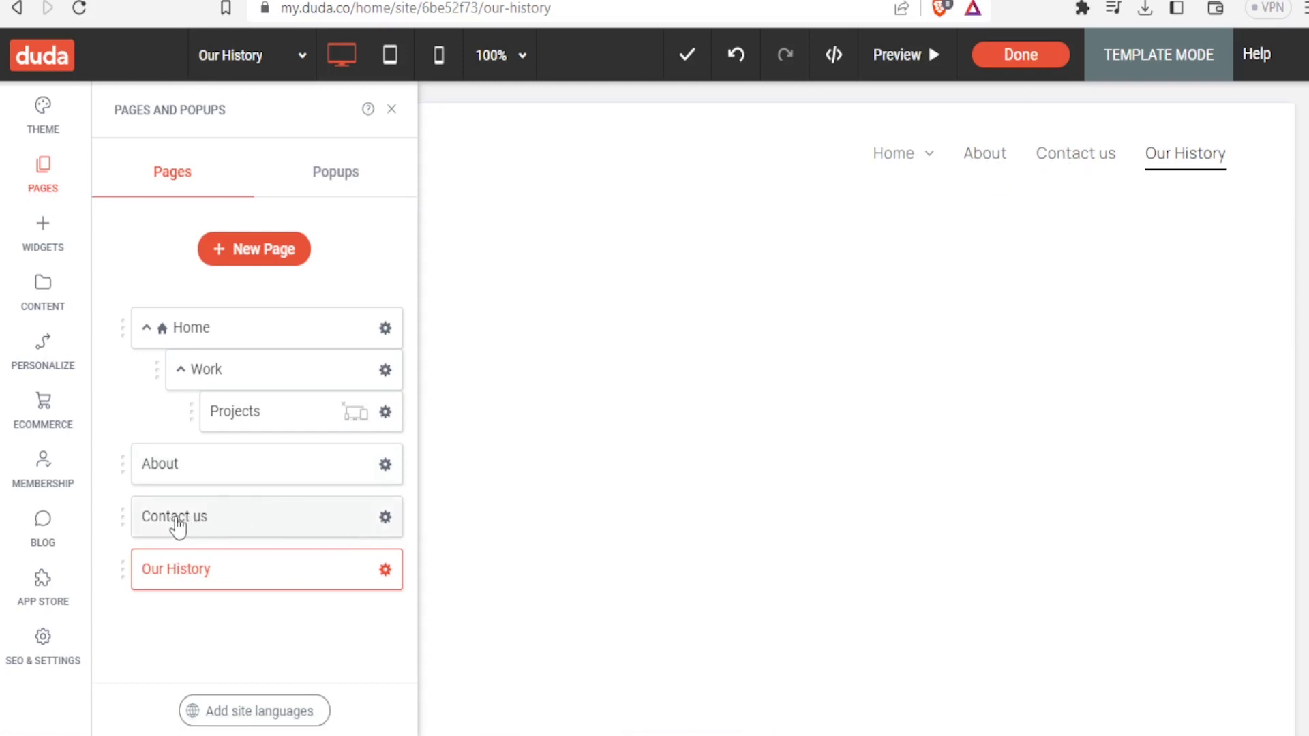
Reorder the pages to Home, About, Our History, Work (with Projects), Contact us
left_click_drag(195, 526, 227, 525)
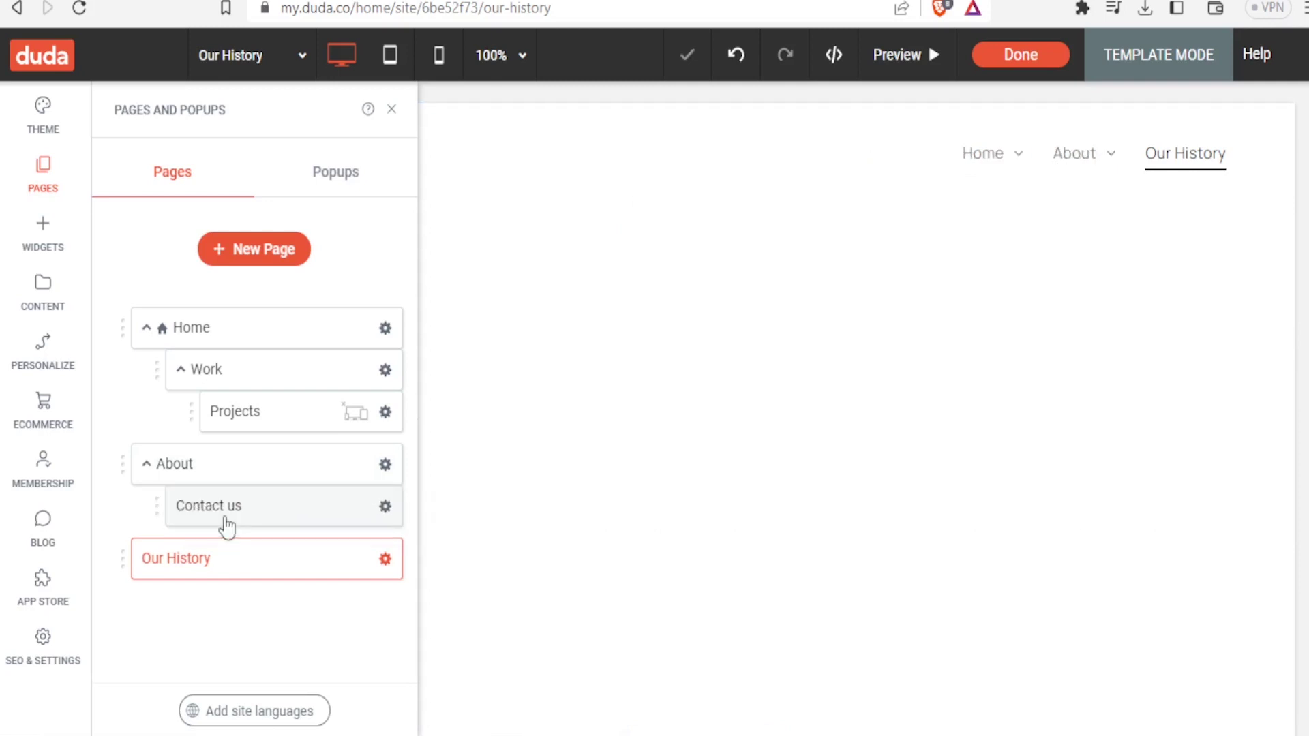
mouse_move(1094, 173)
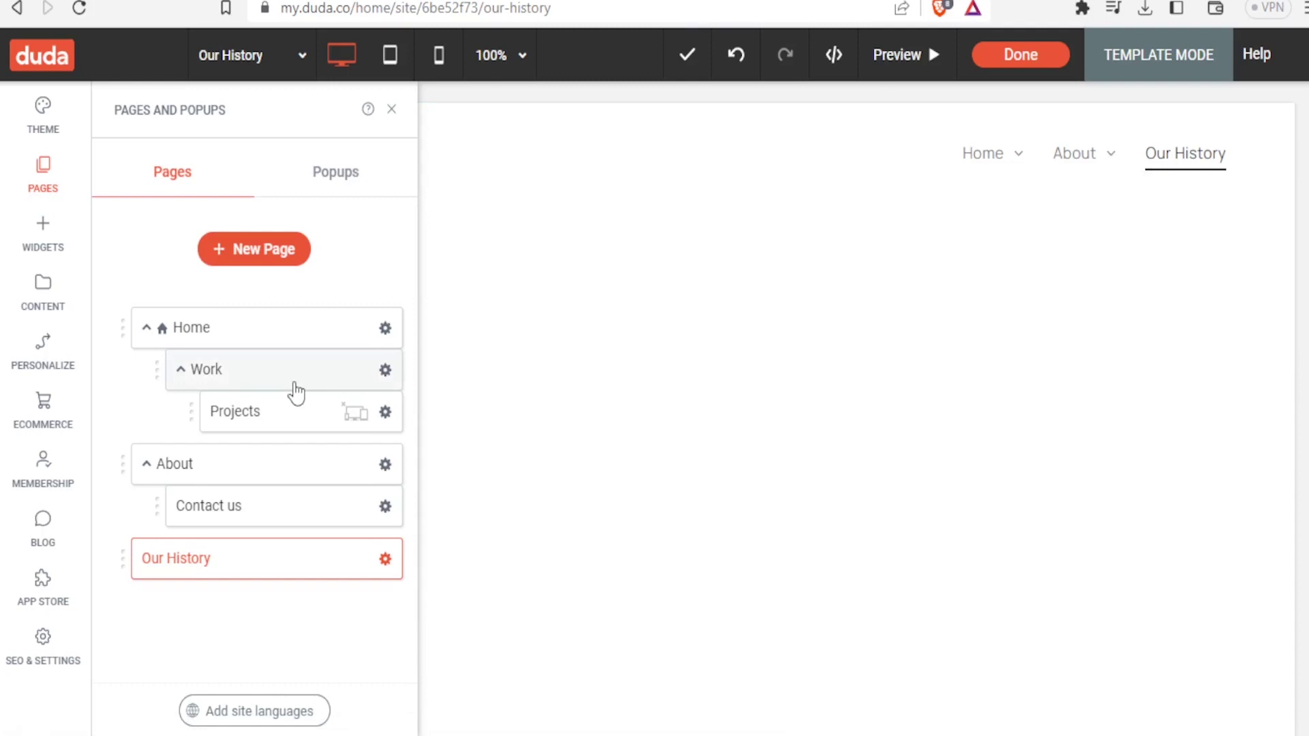
left_click_drag(260, 386, 204, 392)
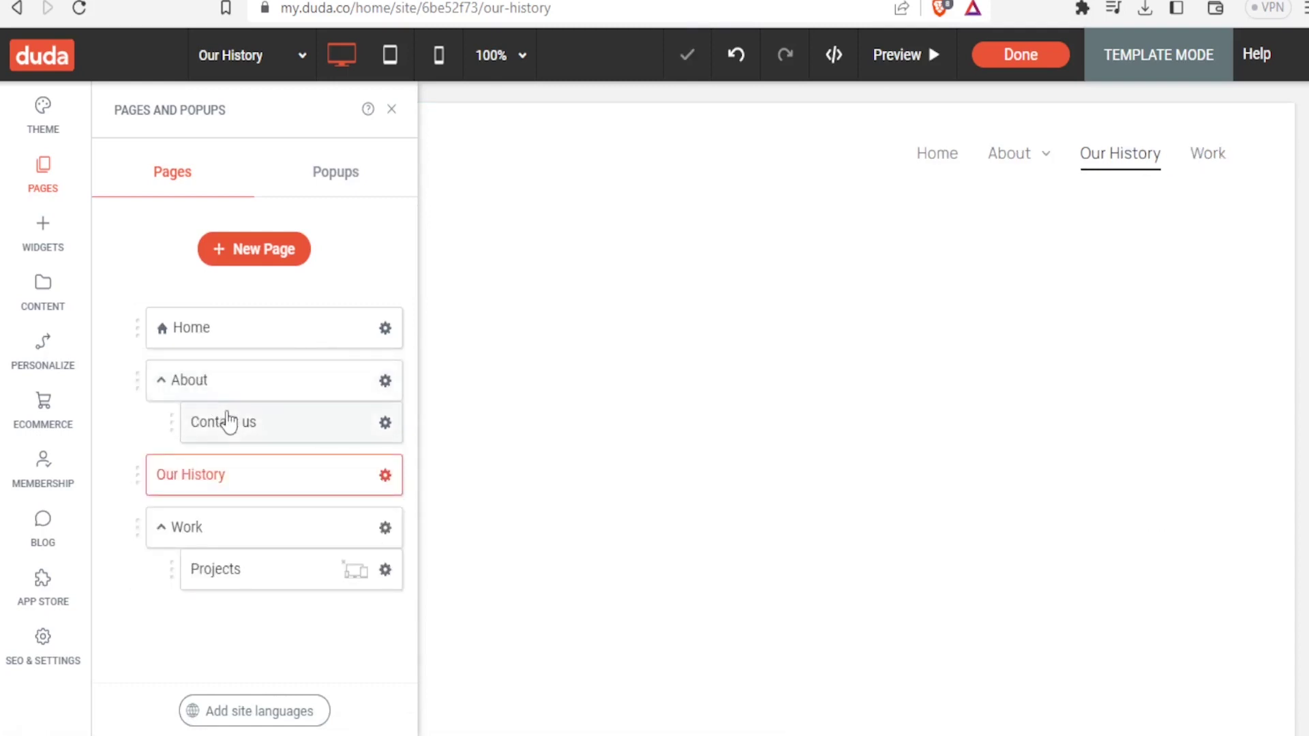
left_click_drag(175, 430, 118, 437)
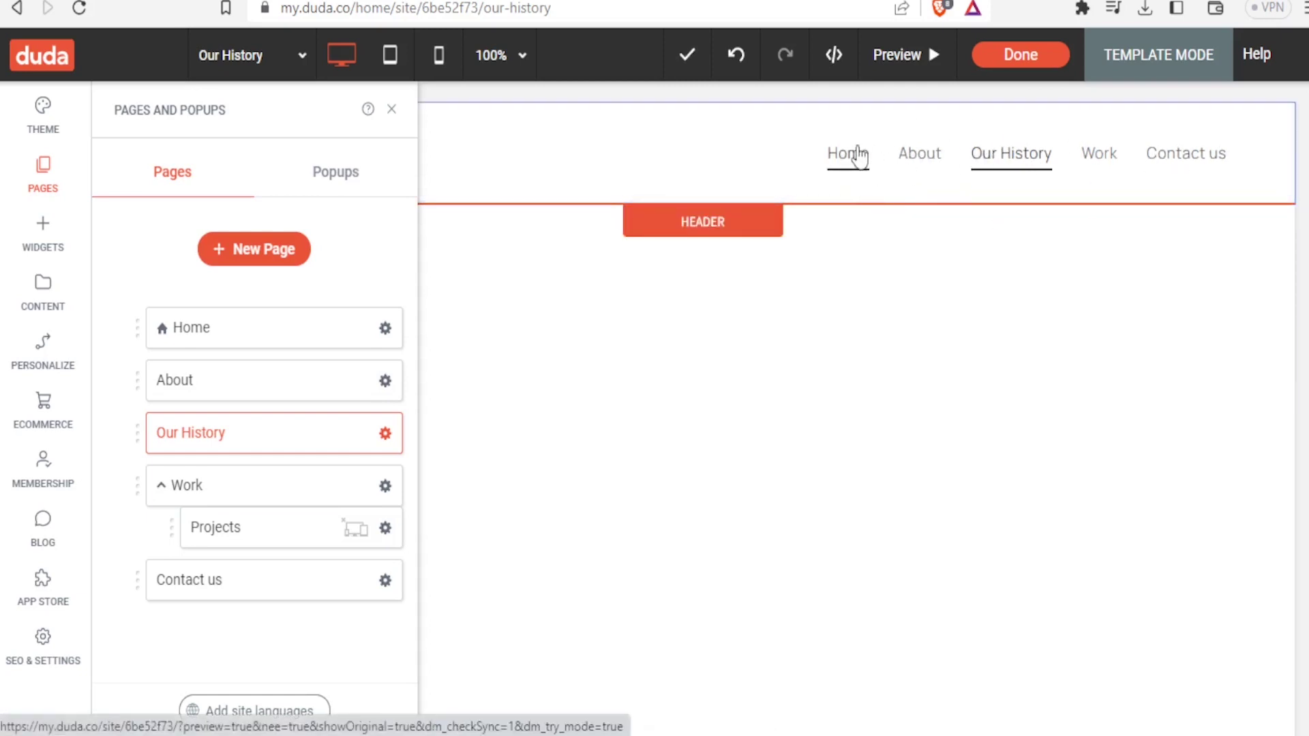
Start a new popup from the Newsletter Registration template
left_click(354, 190)
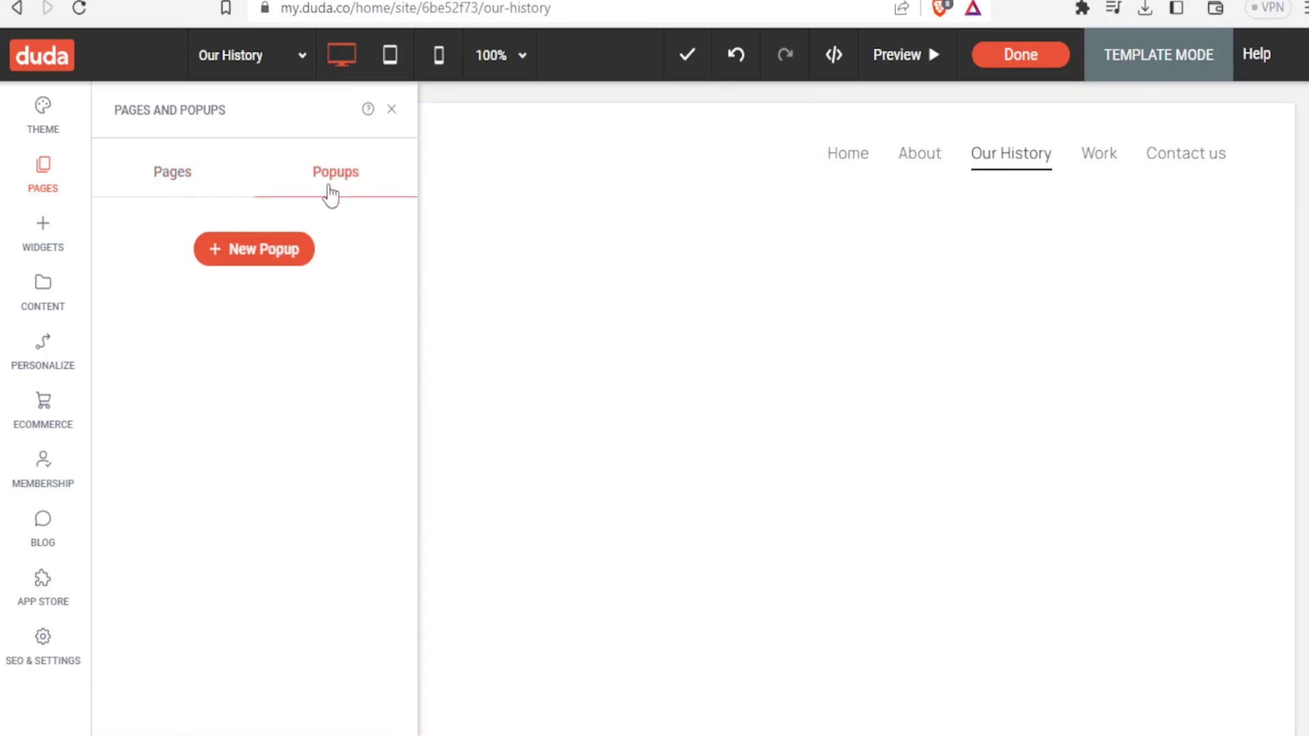
left_click(266, 254)
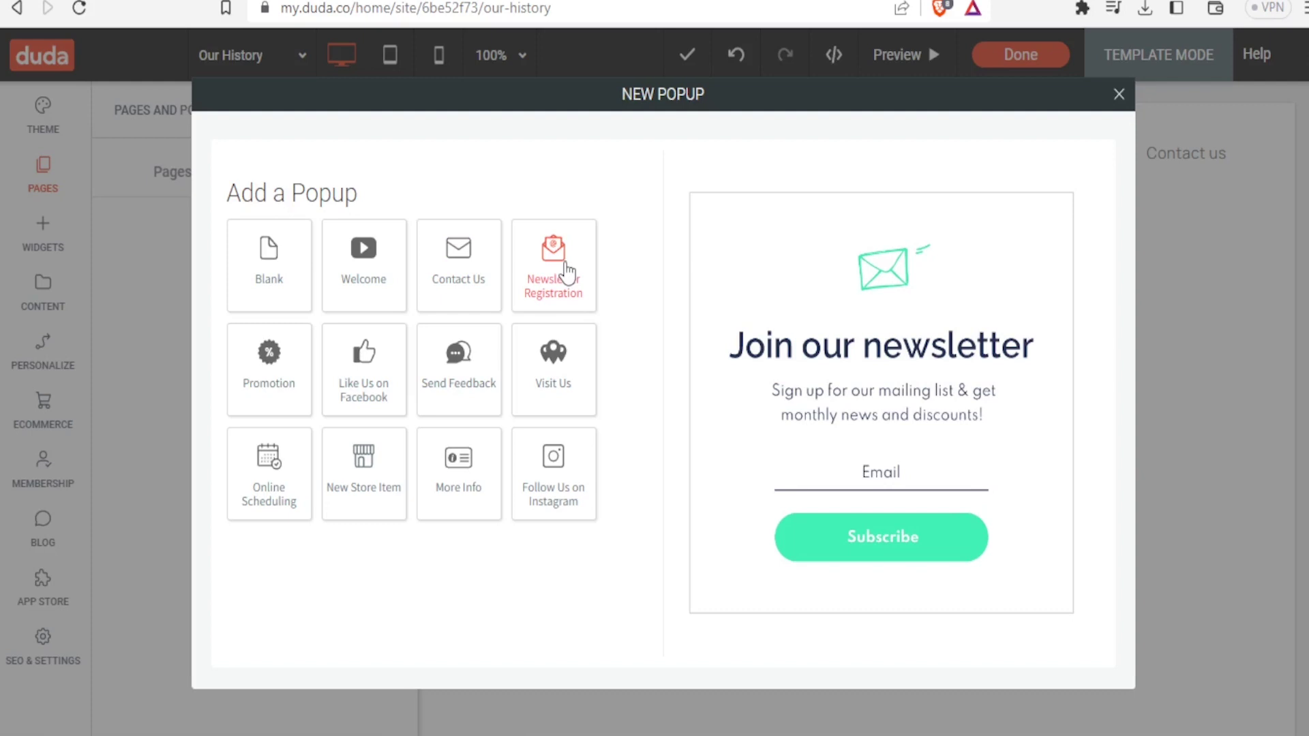
left_click(565, 271)
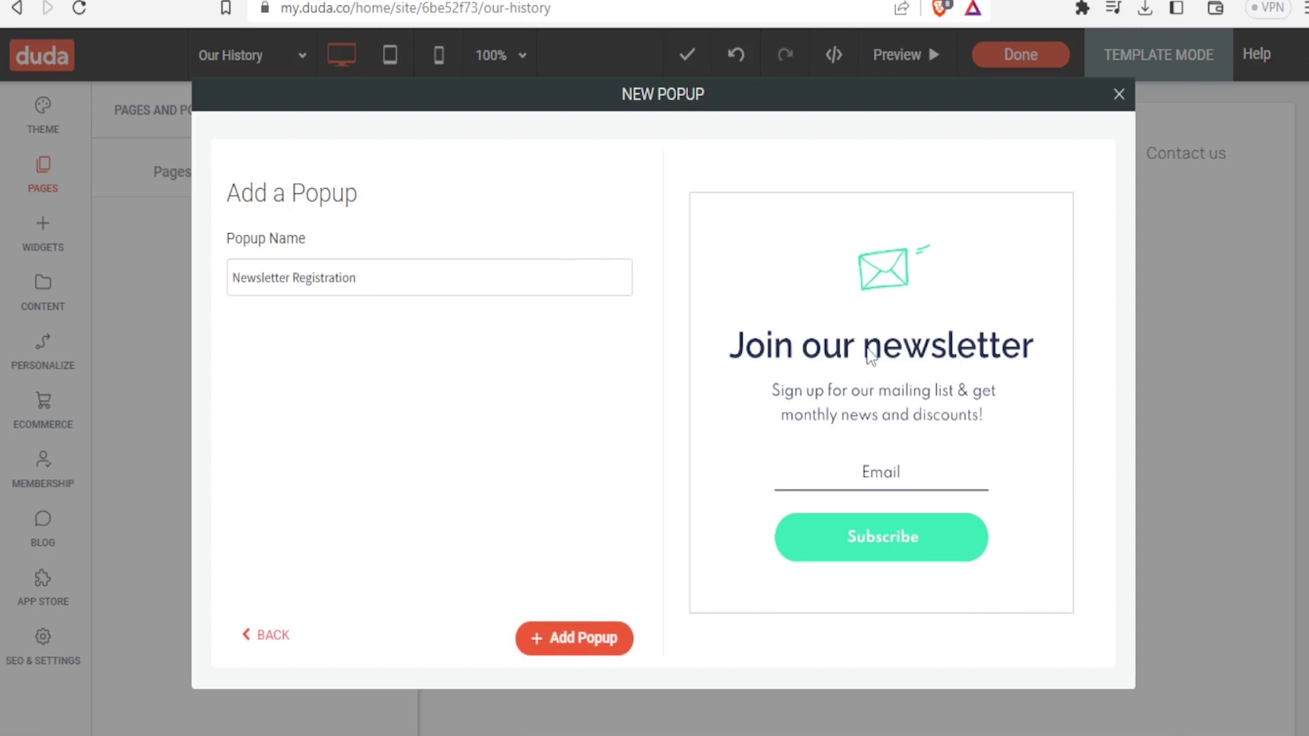
Name the new popup 'Our Newsletter'
left_click(380, 284)
left_click_drag(364, 274, 233, 292)
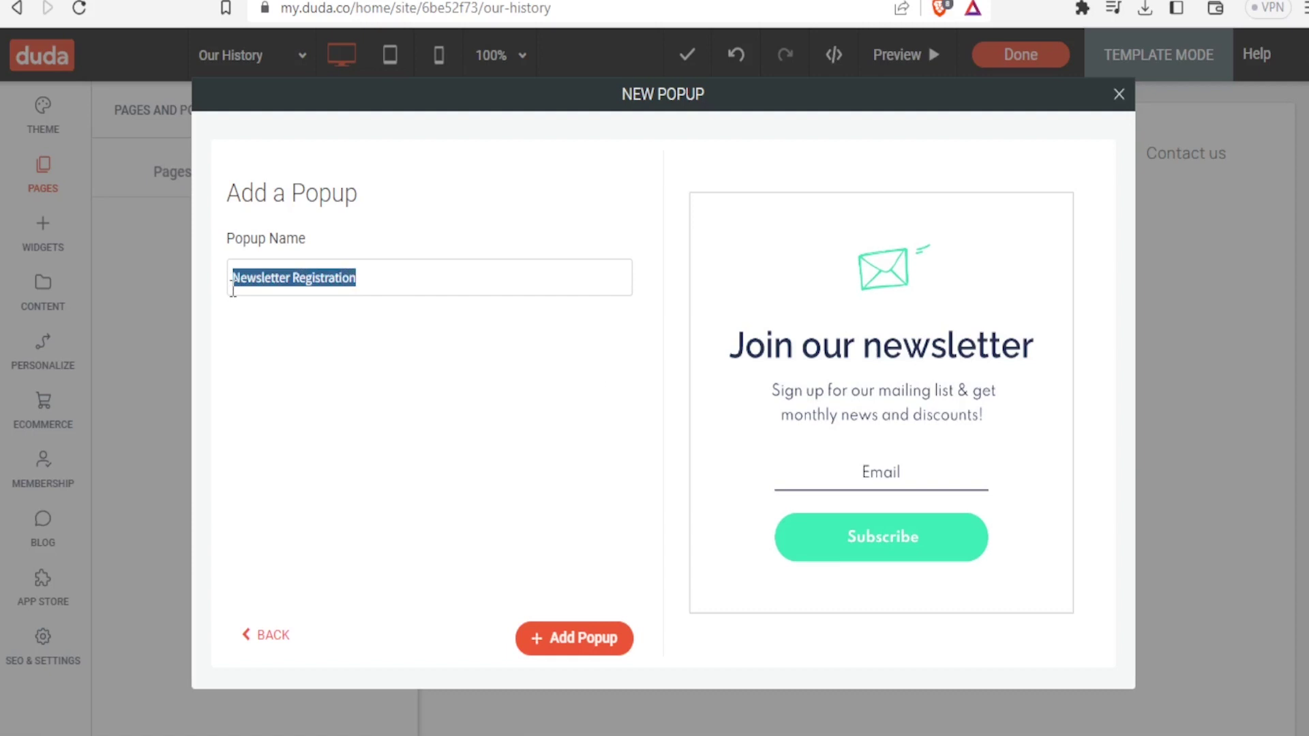
type("Our")
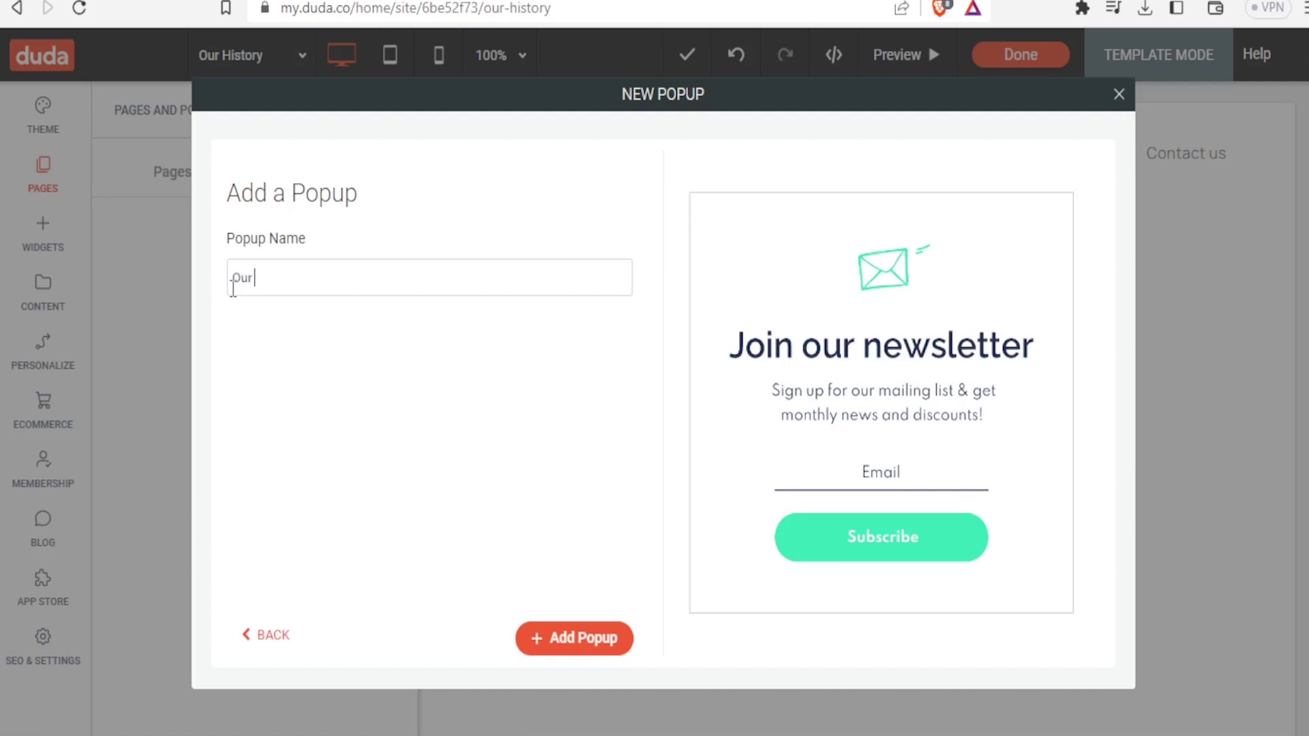
type(" Ner")
key("BackSpace")
type("wsletter")
Create the Our Newsletter popup and review its heading, Email field and Subscribe button
left_click(591, 653)
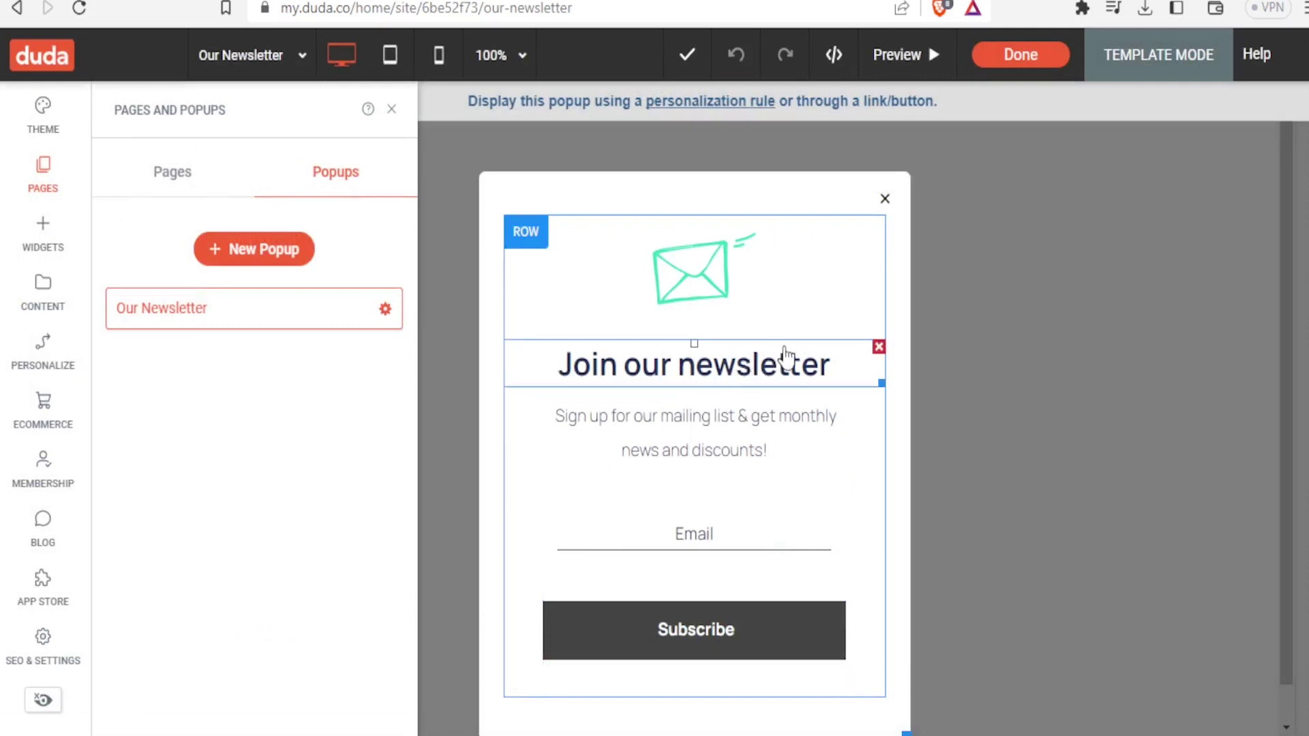
scroll(954, 404, "down", 1)
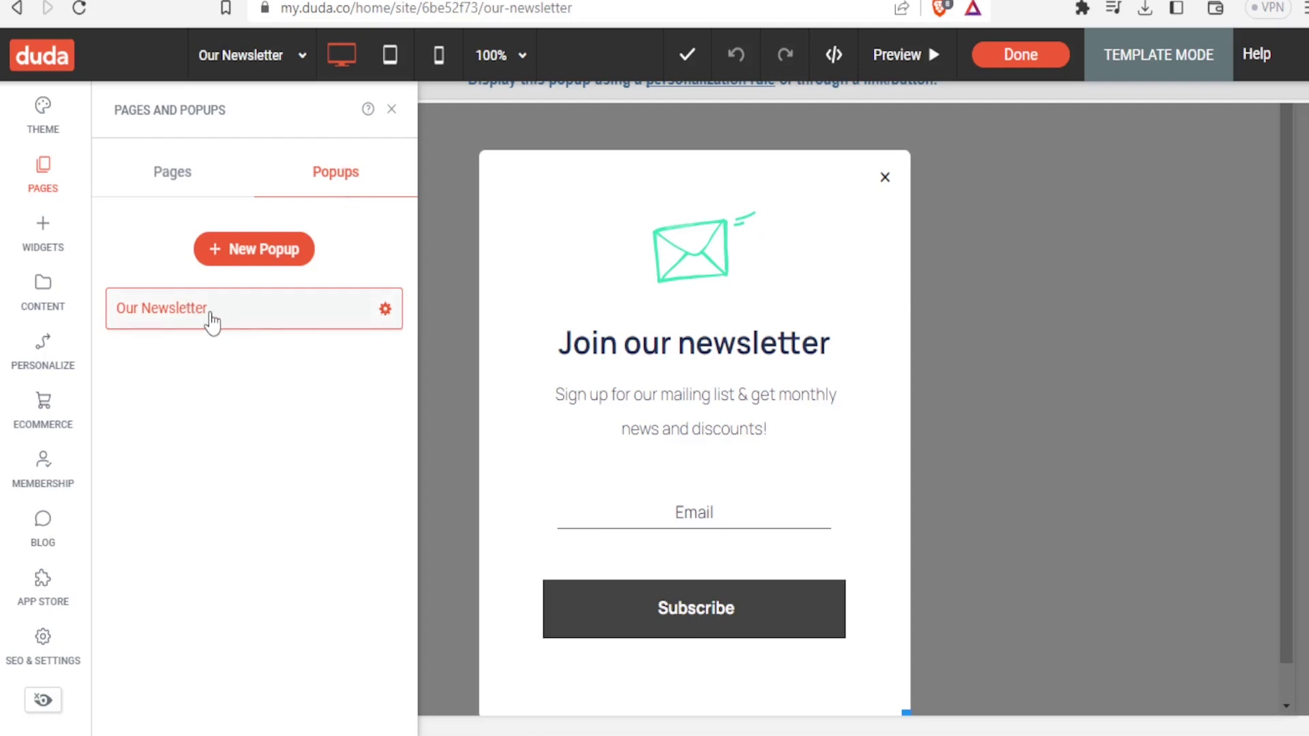
Replace the popup subtitle with 'Enjoy our newsletter for free'
left_click(386, 310)
left_click(769, 429)
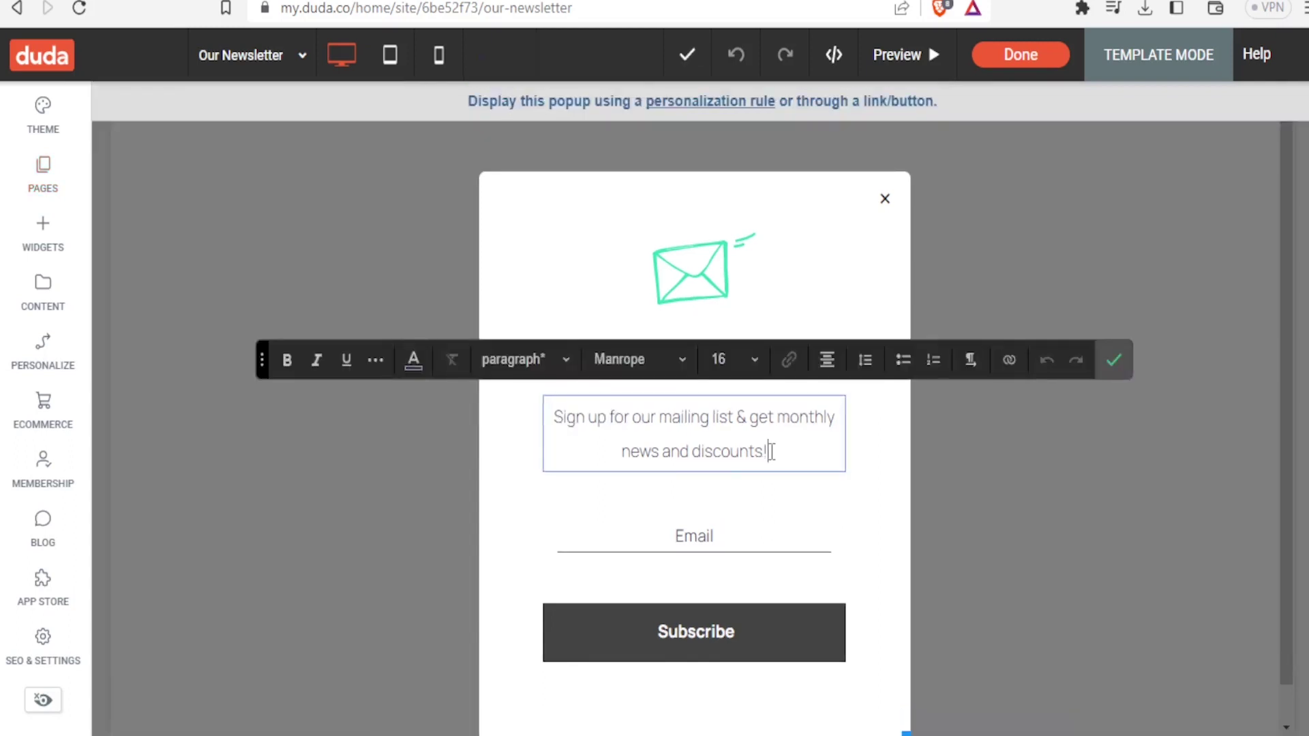
left_click_drag(770, 451, 554, 417)
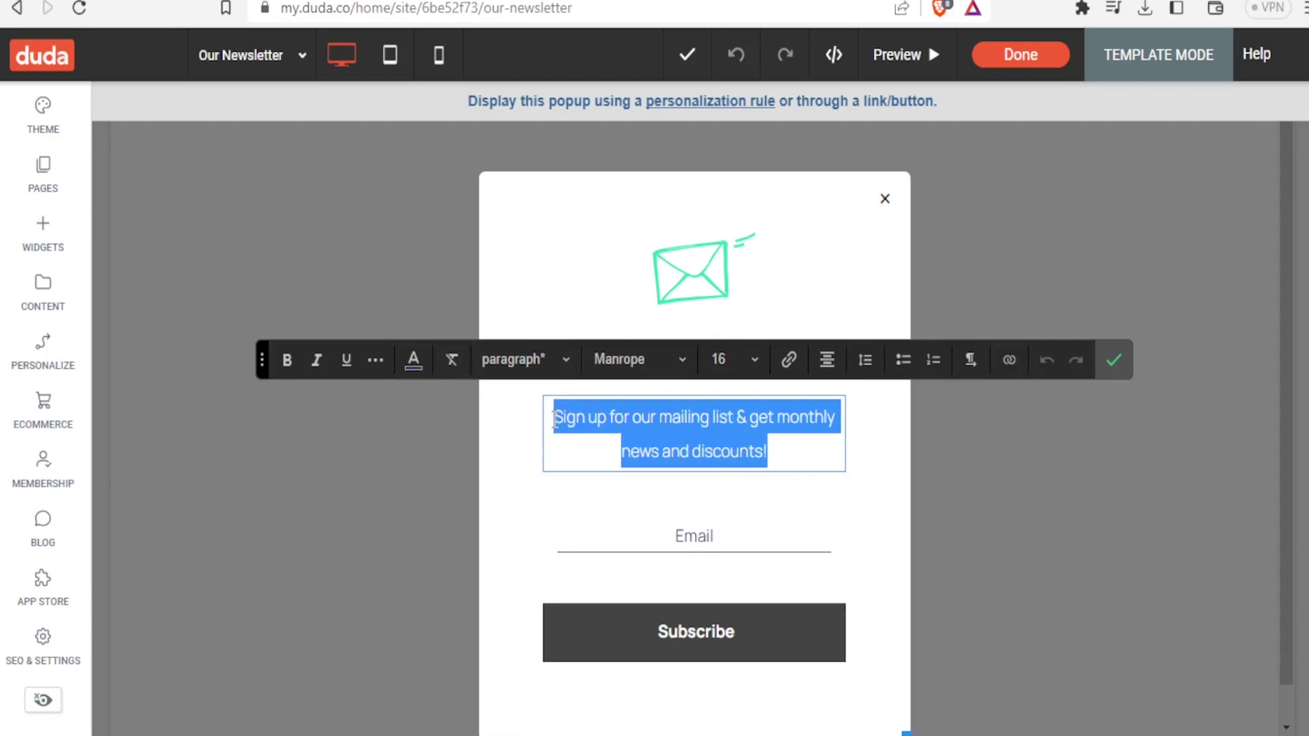
key("BackSpace")
type("Enjoy our newsletter for free")
key("Left")
key("Left")
key("Left")
key("Left")
key("Left")
key("Left")
key("Left")
key("Left")
key("Left")
key("Left")
key("Left")
key("Left")
key("Left")
type("e")
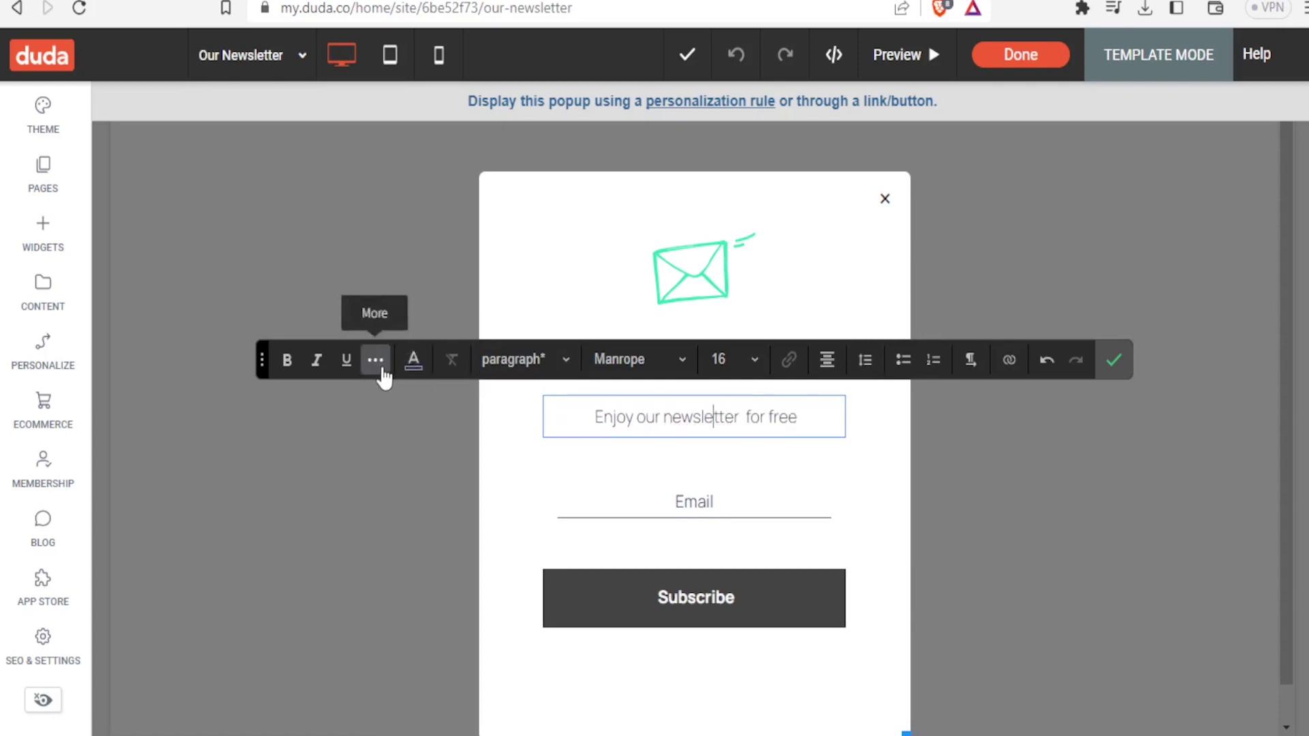
Make the subtitle bold in the blue Secondary theme colour
left_click(289, 361)
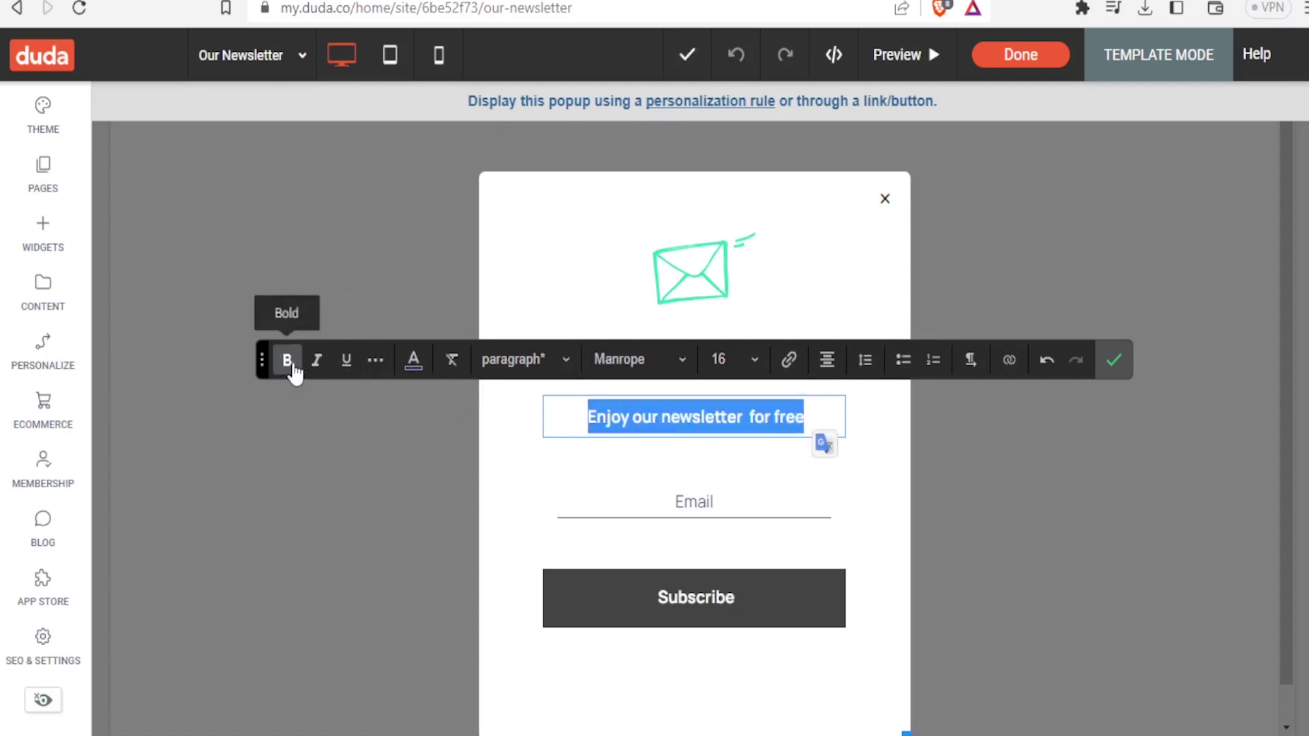
left_click(346, 368)
left_click(346, 368)
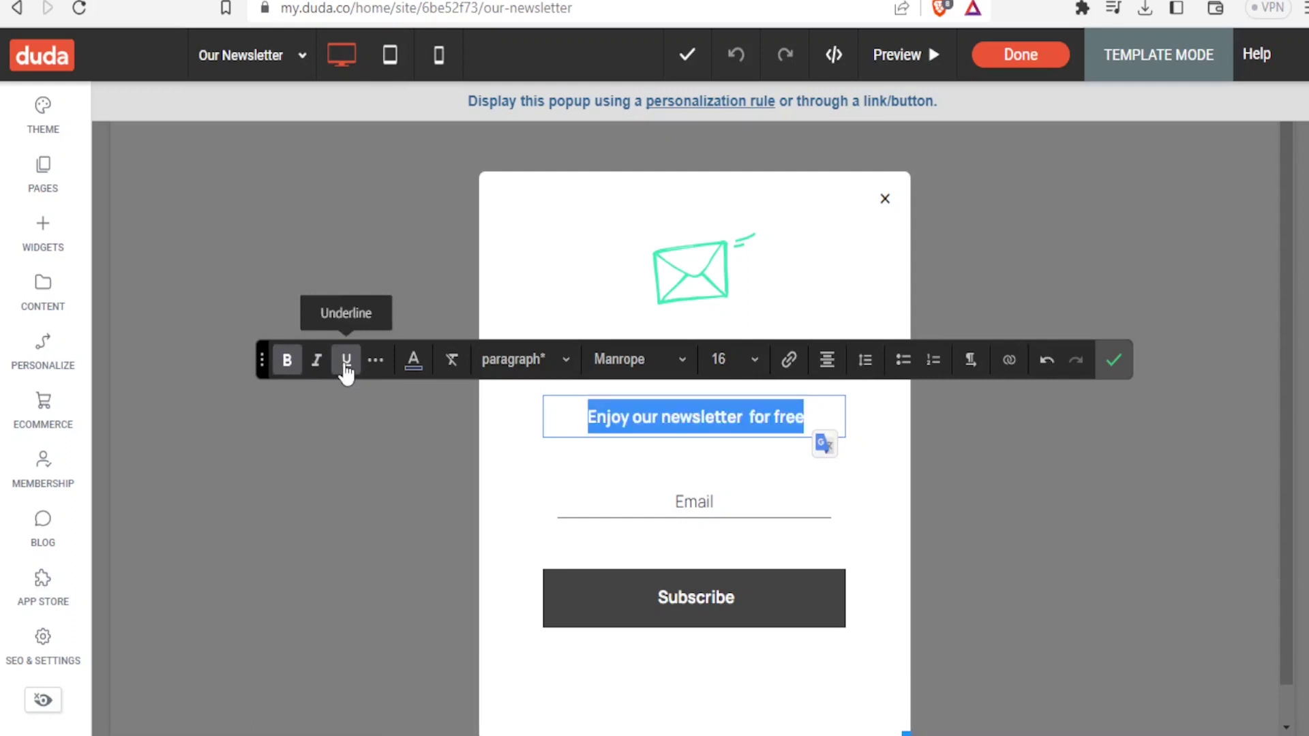
left_click(415, 368)
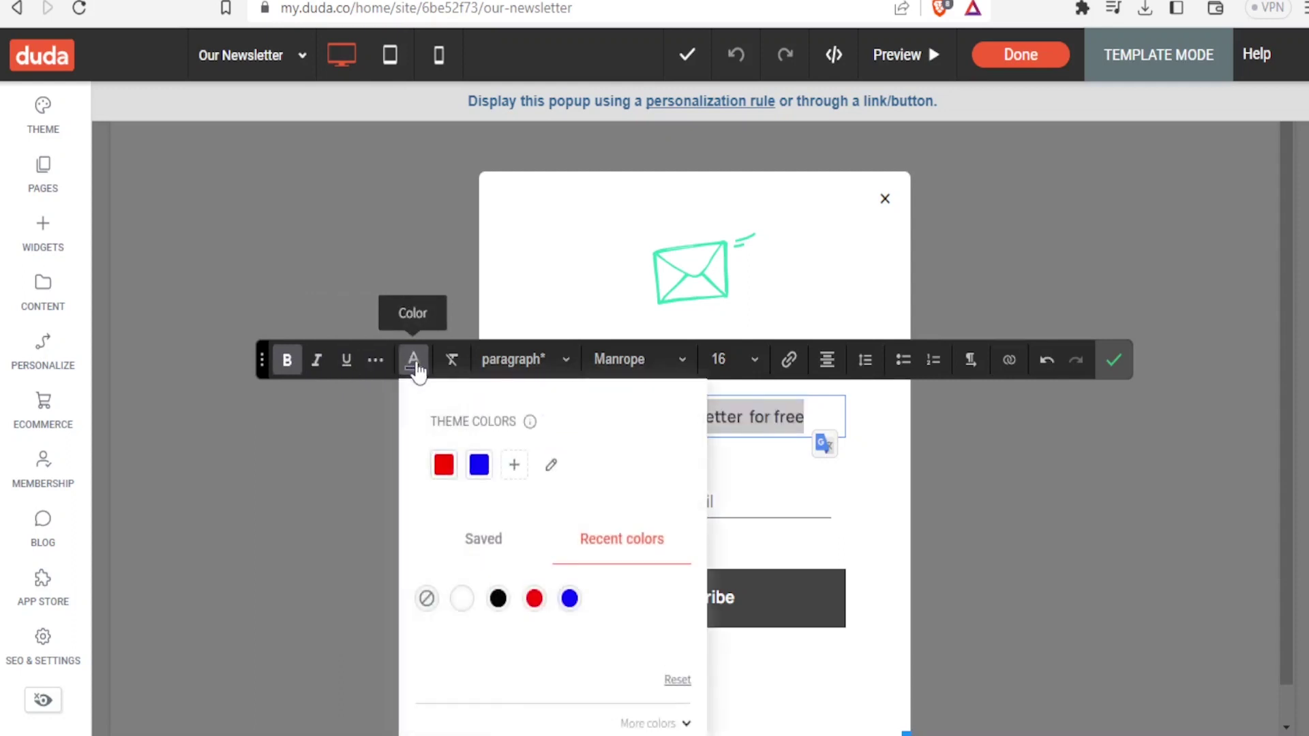
left_click(444, 466)
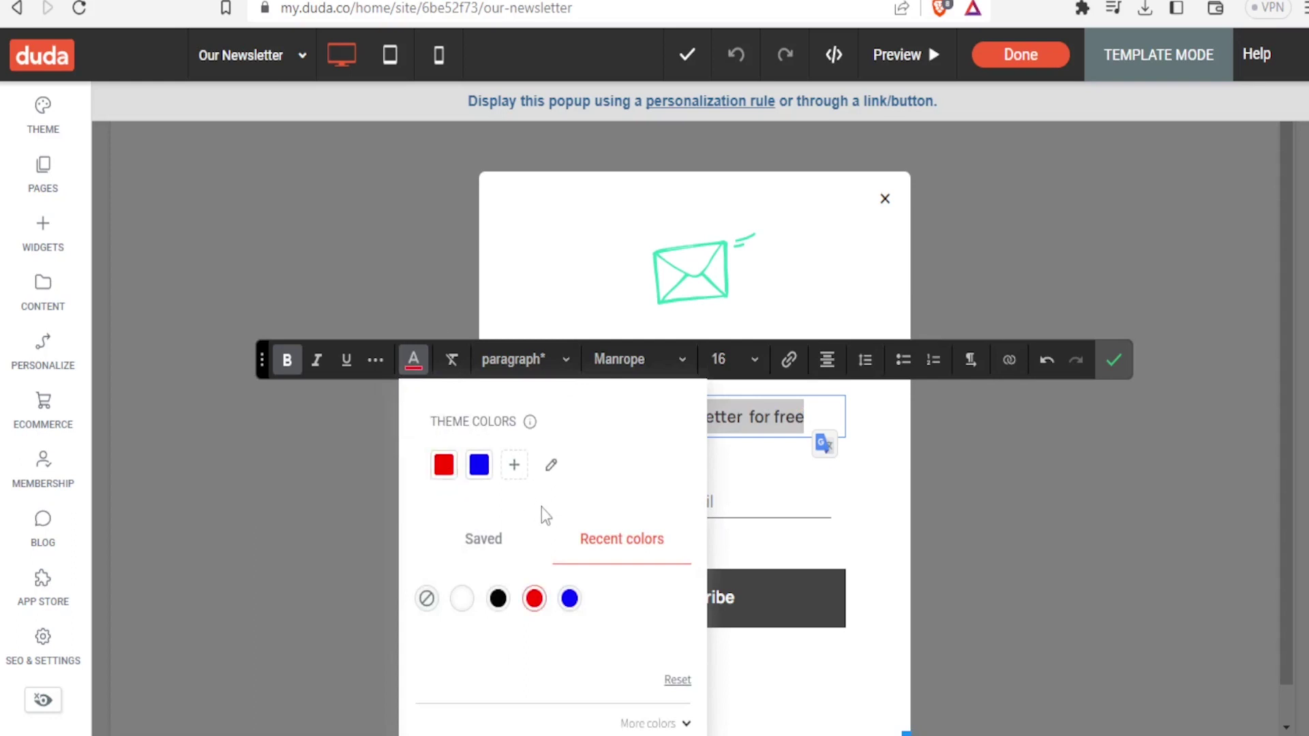
left_click(479, 465)
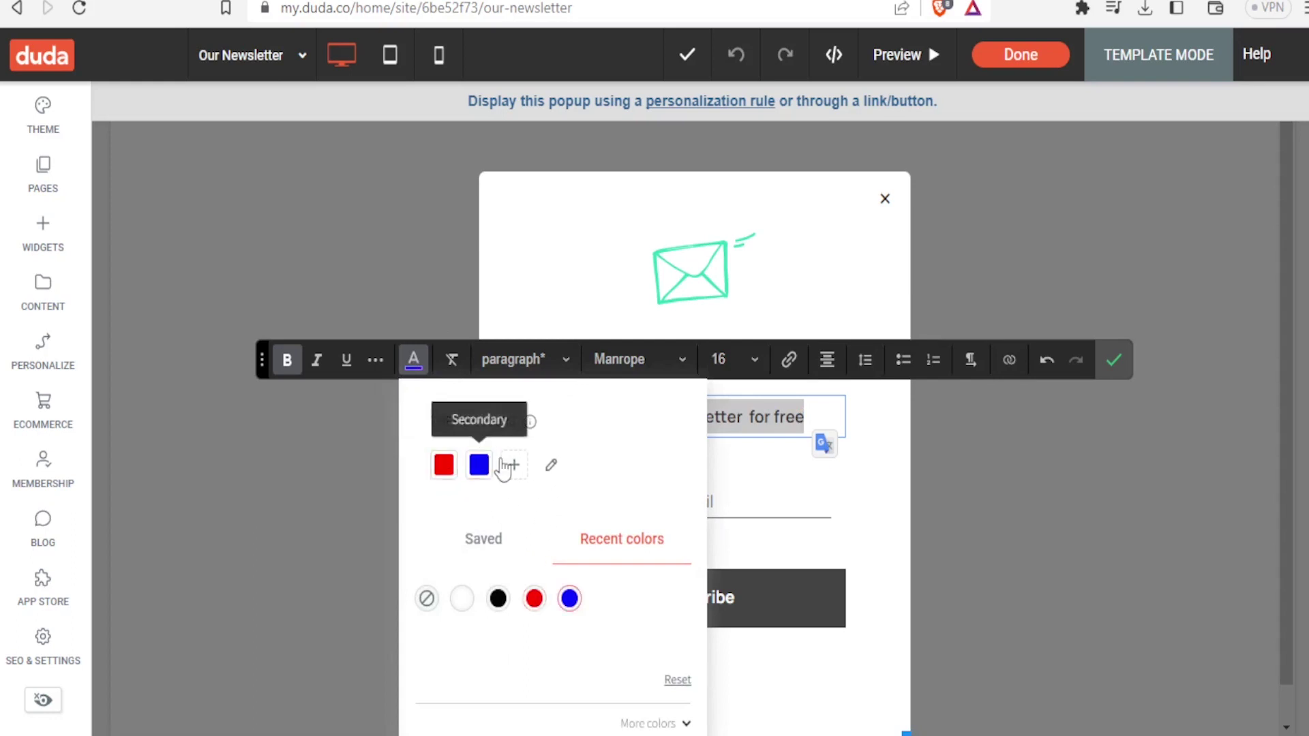
left_click(741, 289)
left_click(732, 281)
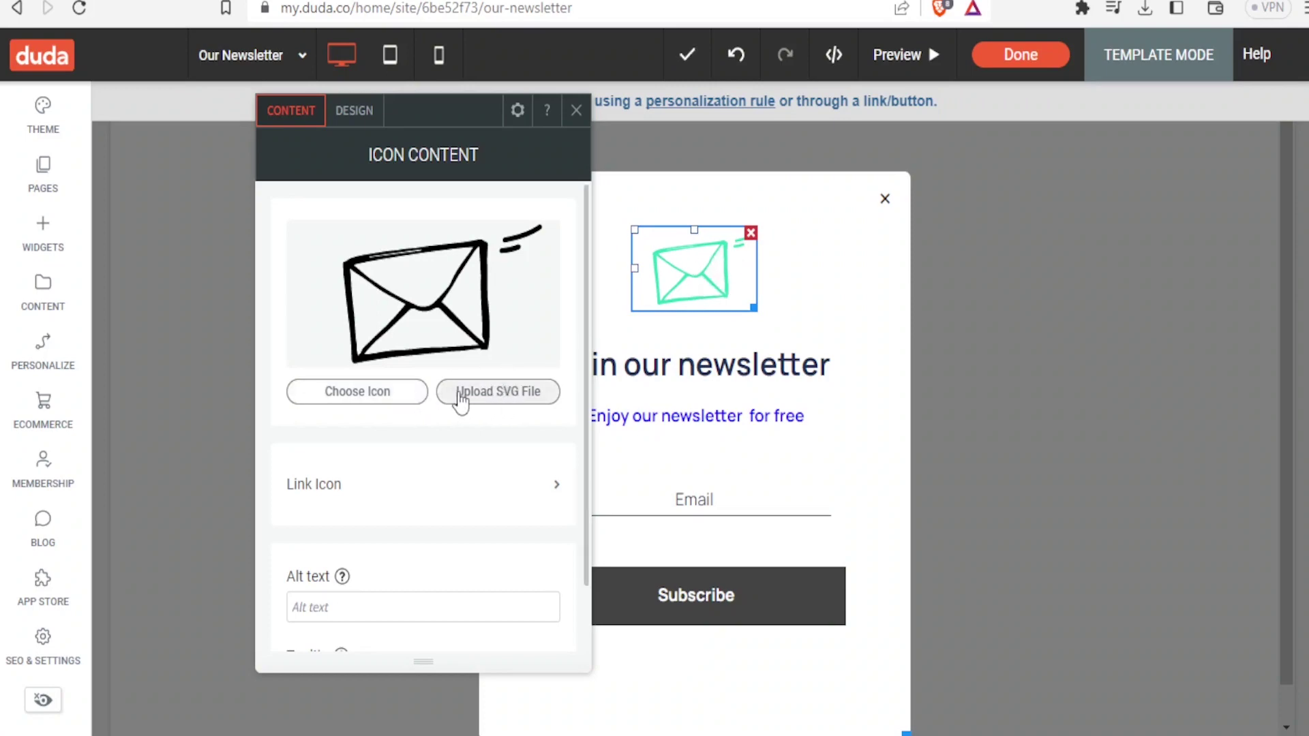
Swap the popup's envelope icon for the chat-bubble icon from the Icon Picker
left_click(396, 402)
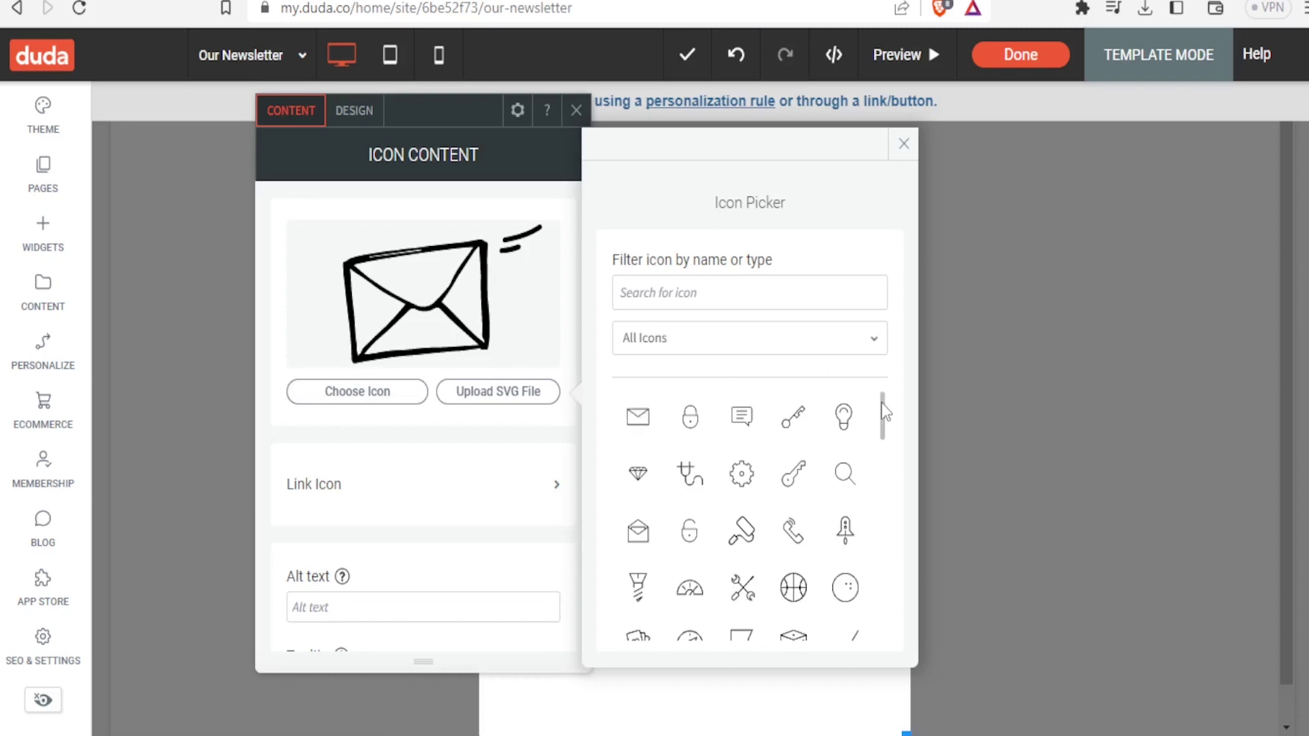
left_click_drag(885, 416, 889, 560)
scroll(888, 561, "down", 8)
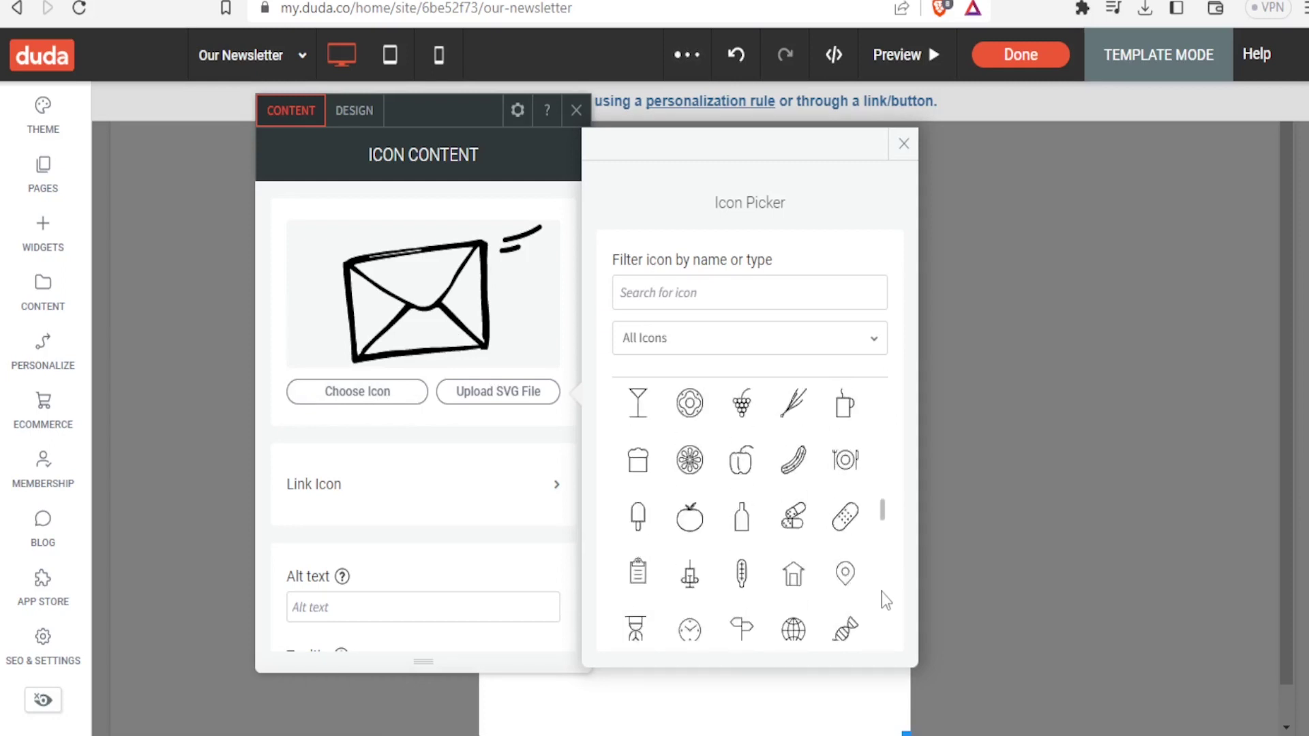
scroll(886, 532, "up", 8)
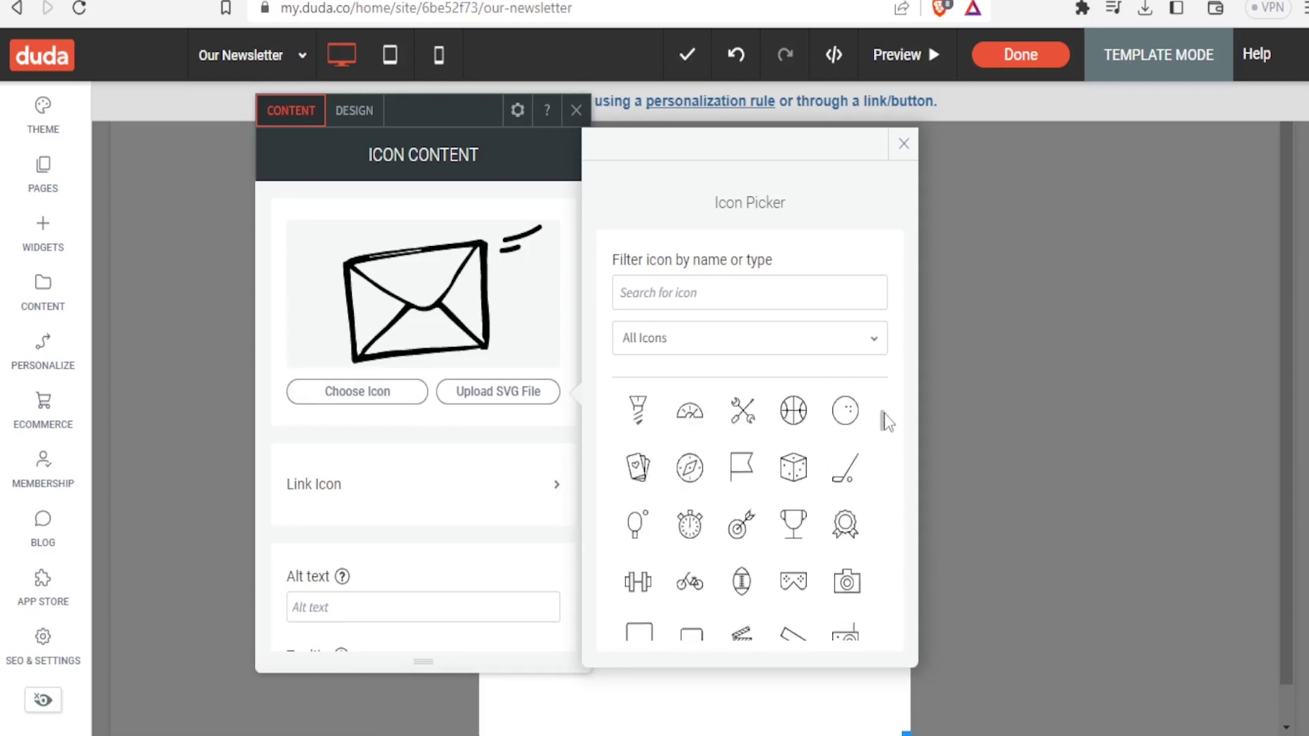
scroll(881, 395, "up", 3)
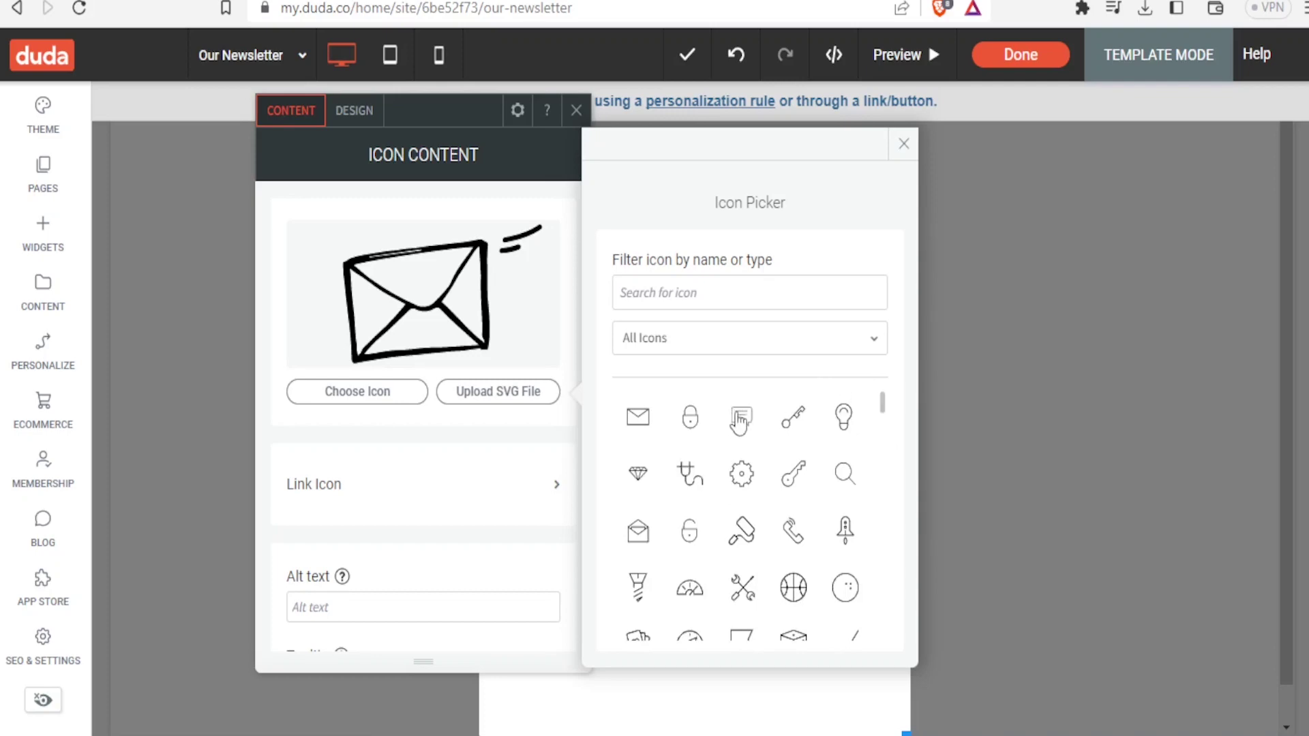
left_click(742, 421)
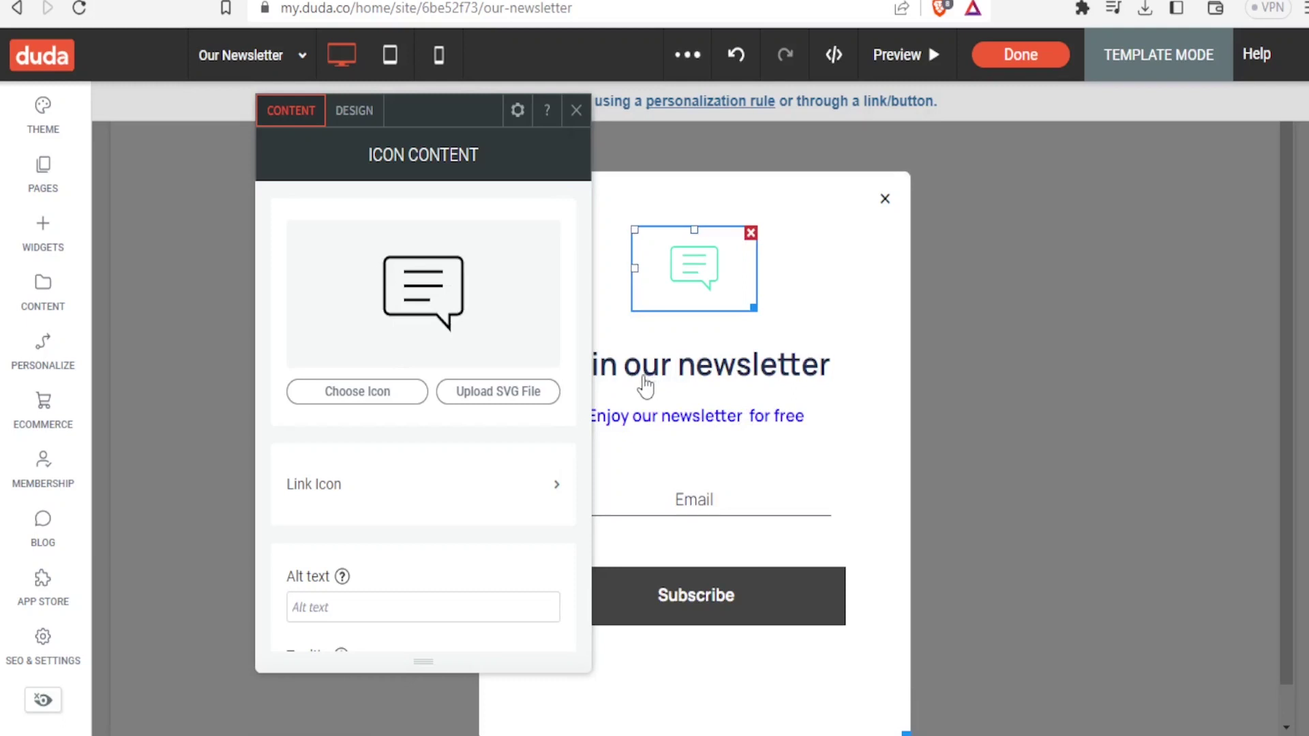
left_click_drag(586, 365, 587, 426)
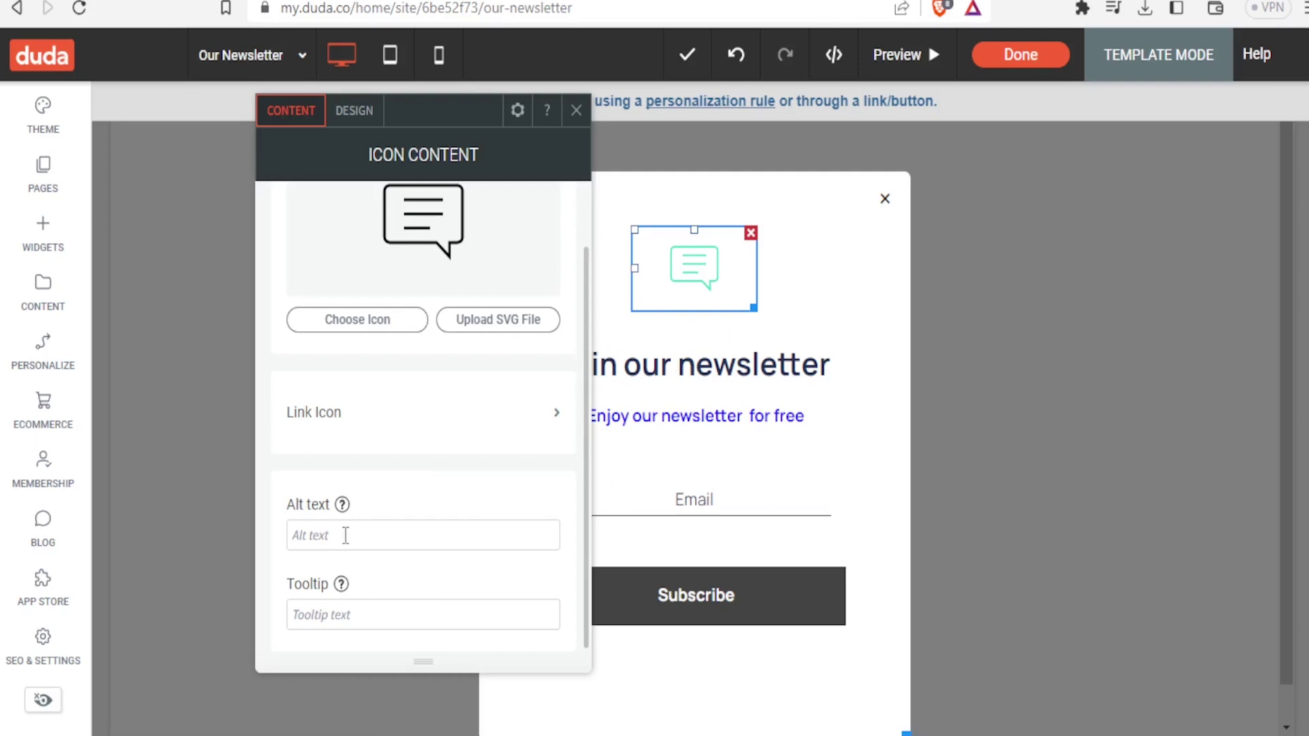
Widen the chat icon to about 155px in its Design layout settings
left_click(520, 115)
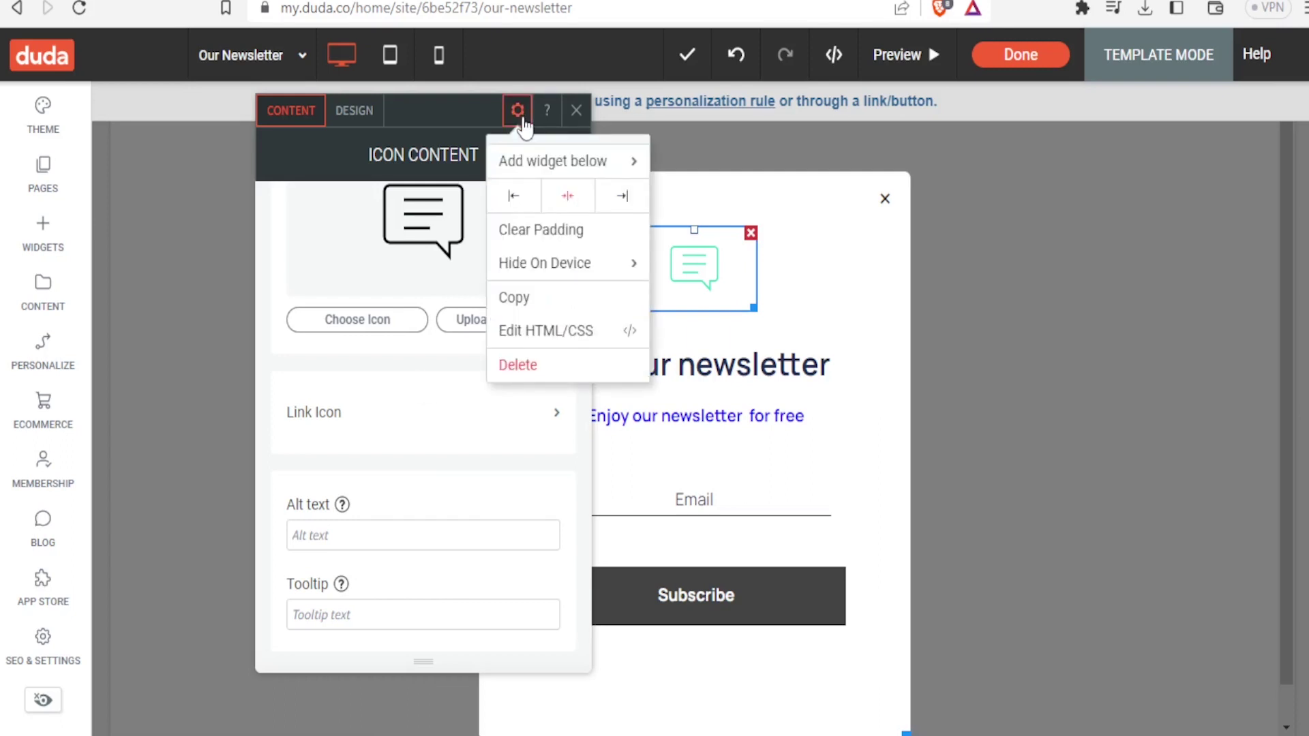
left_click(524, 126)
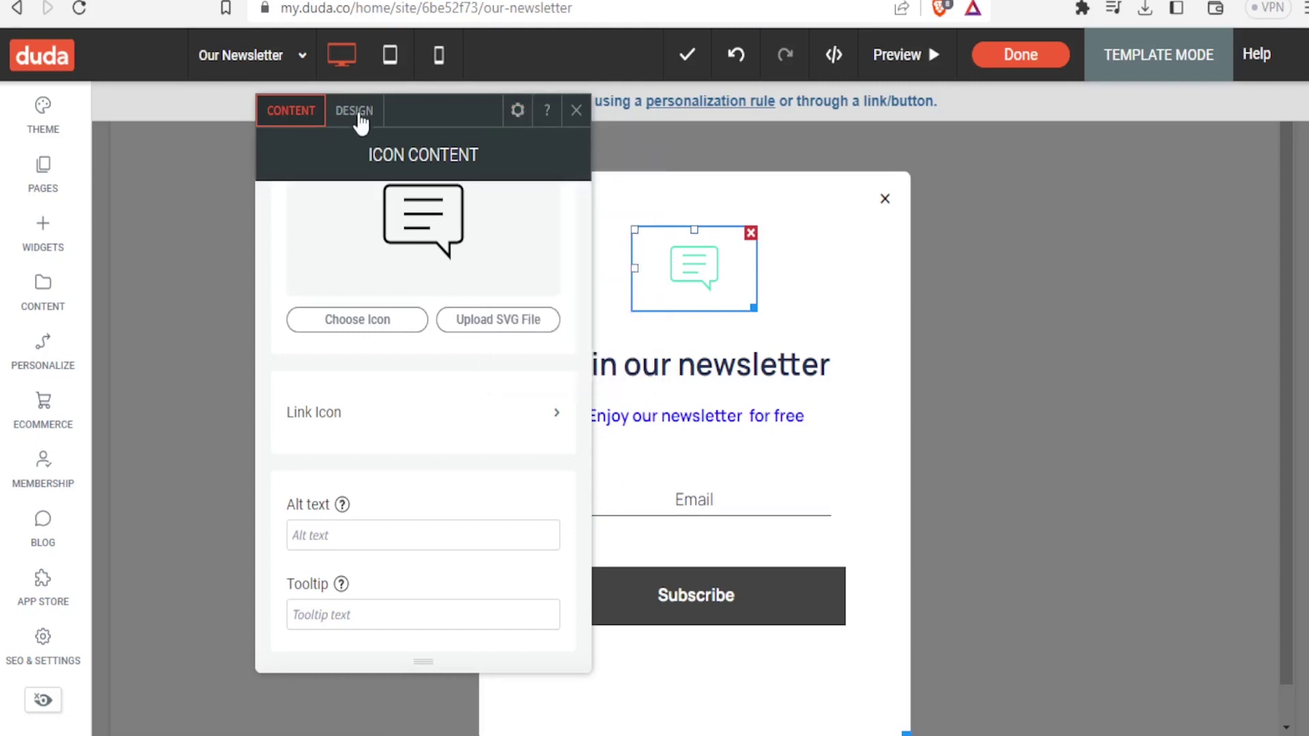
left_click(359, 117)
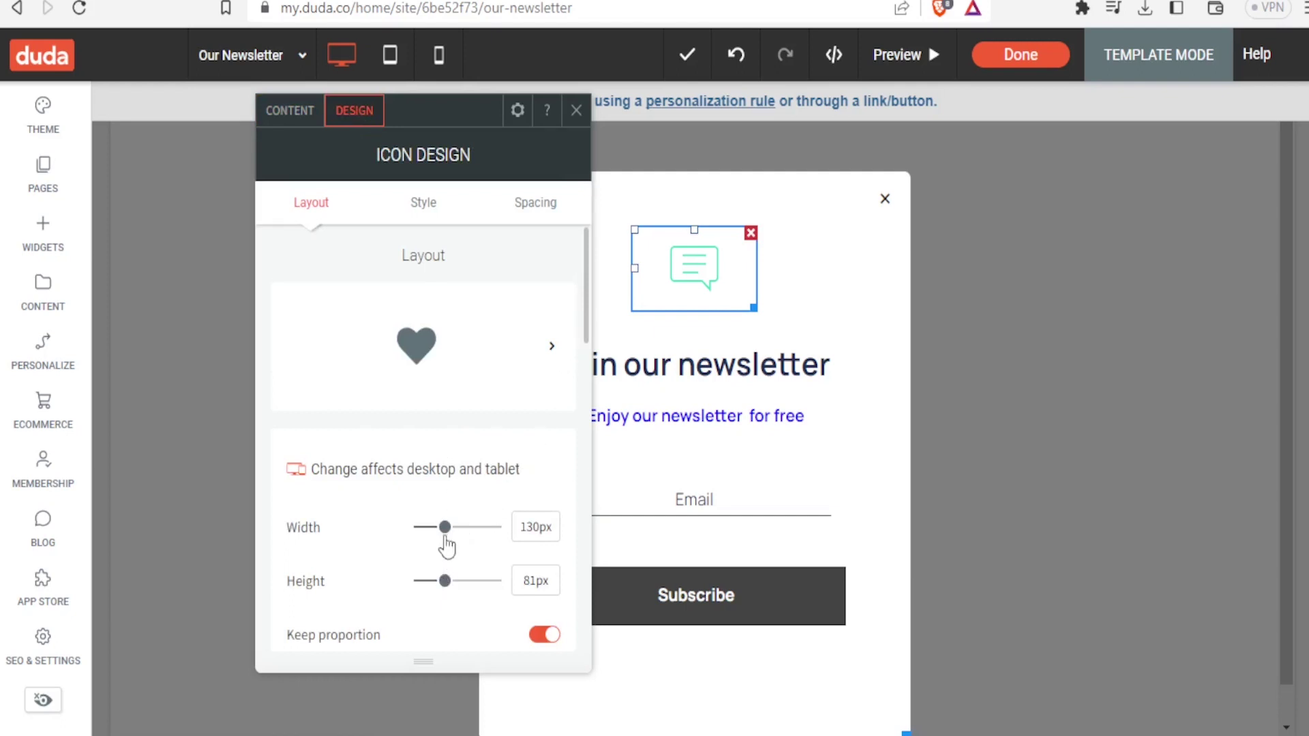
left_click_drag(446, 537, 447, 538)
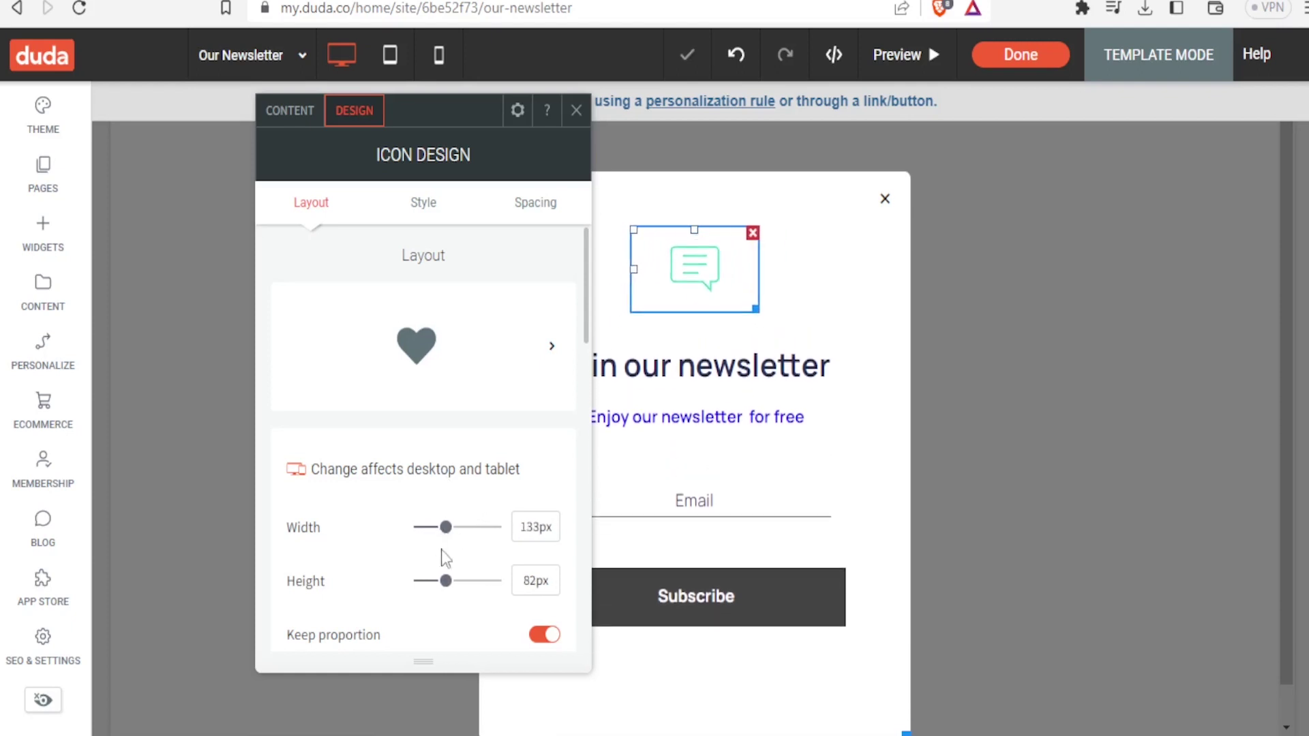
mouse_move(447, 585)
left_mouse_down()
mouse_move(438, 591)
mouse_move(450, 584)
left_mouse_up()
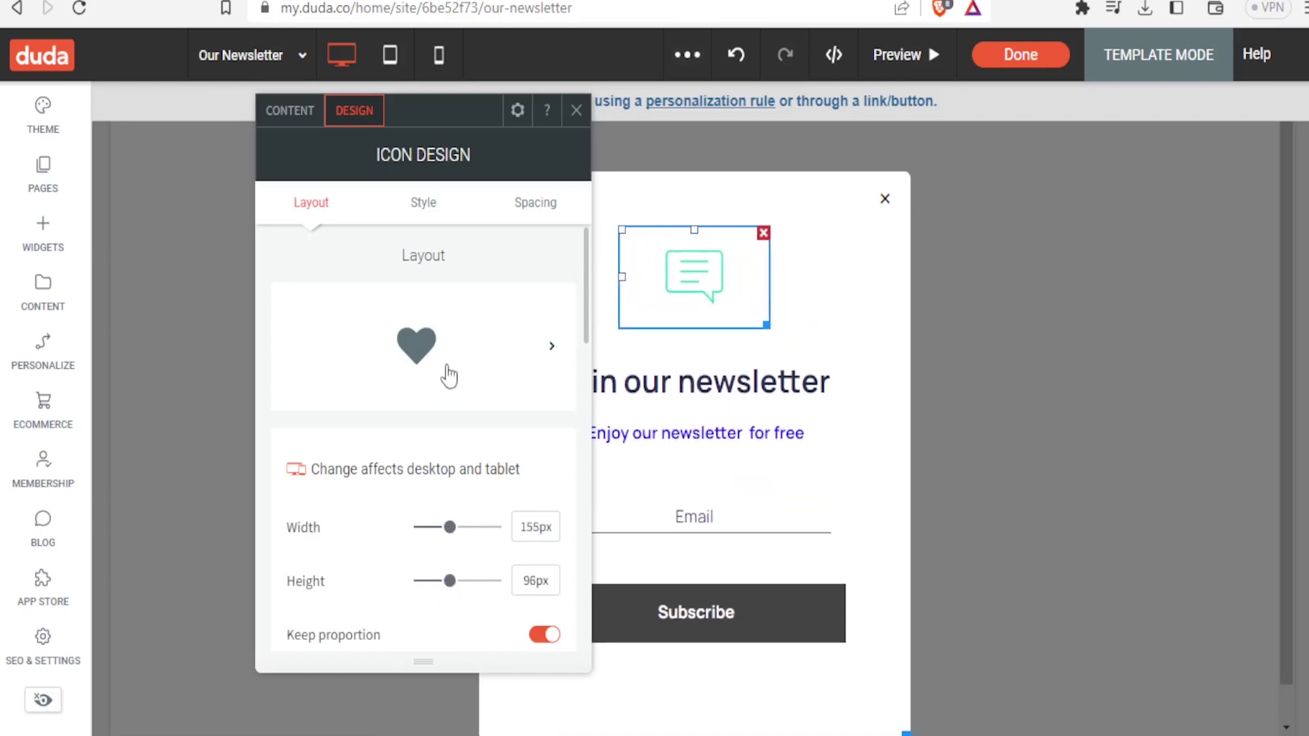
Give the chat icon a 2px dark border
left_click(428, 214)
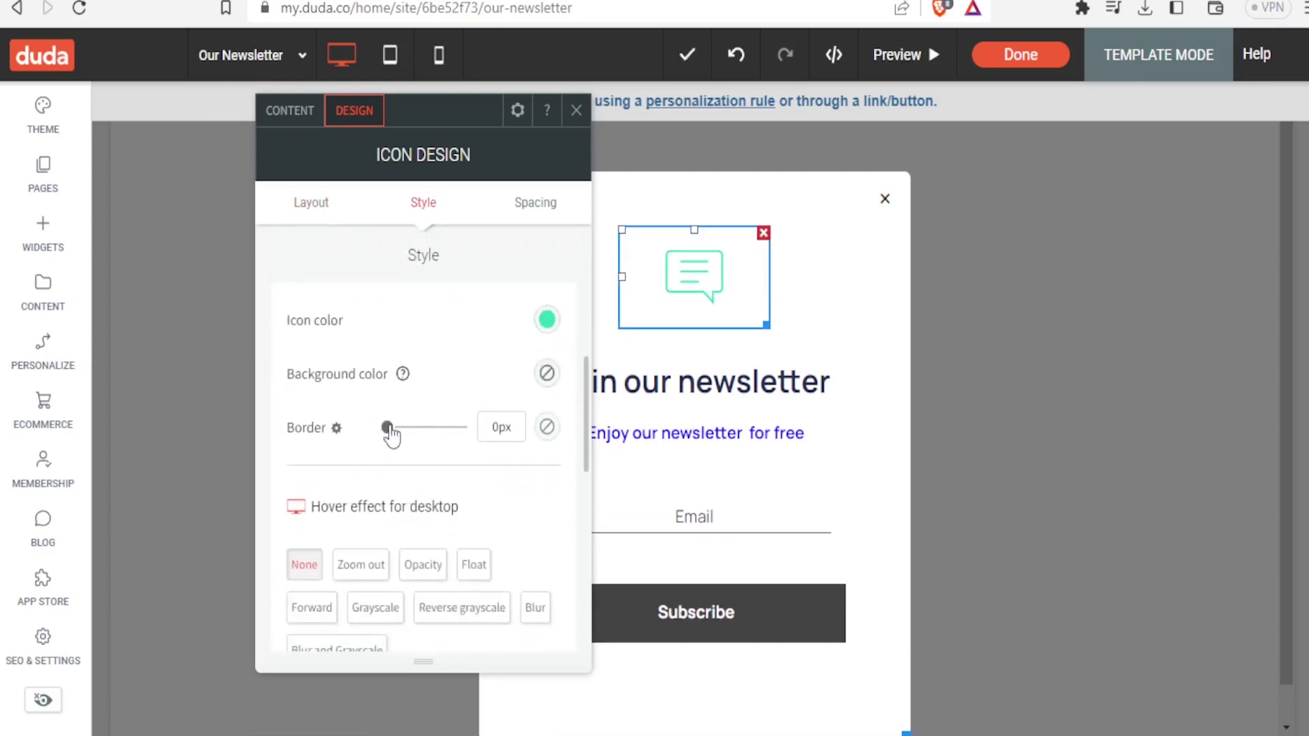
mouse_move(388, 436)
left_mouse_down()
mouse_move(426, 436)
mouse_move(396, 437)
left_mouse_up()
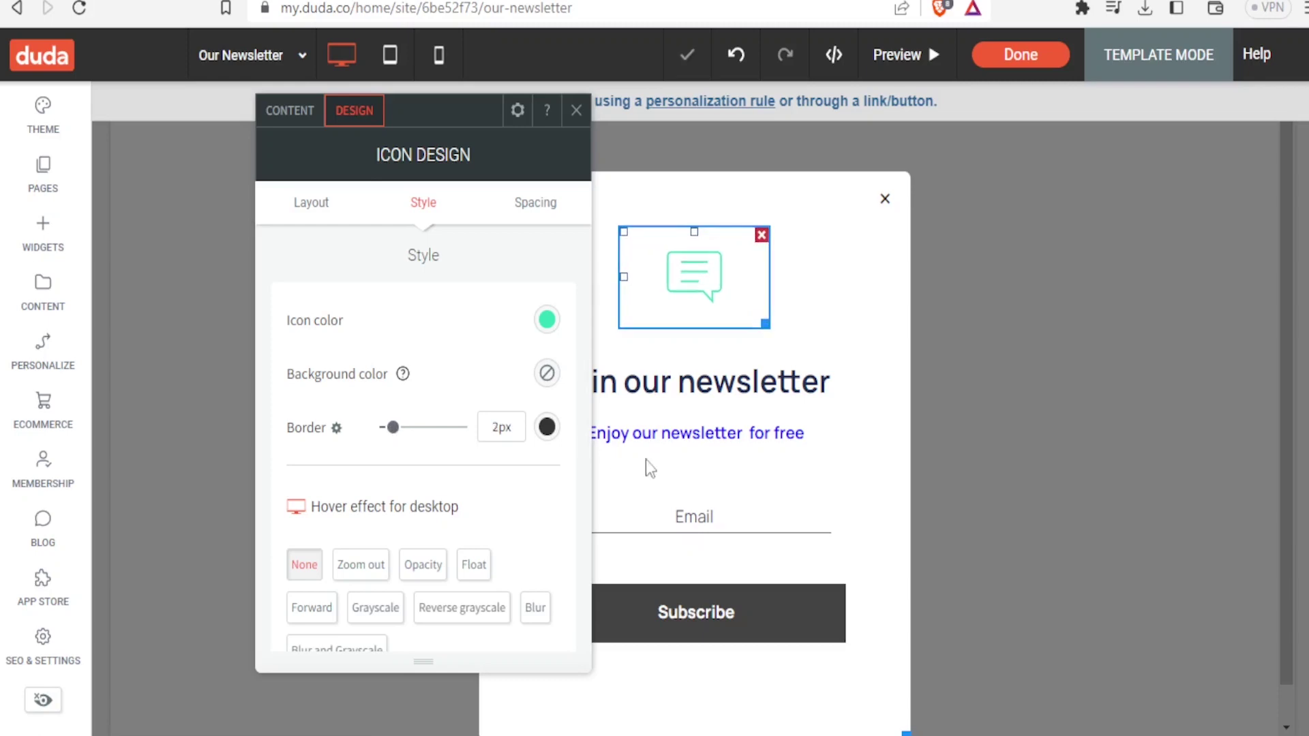
left_click(853, 477)
Frame the popup column with a 5px dark border and 12px rounded corners, and resize the popup
left_click(506, 489)
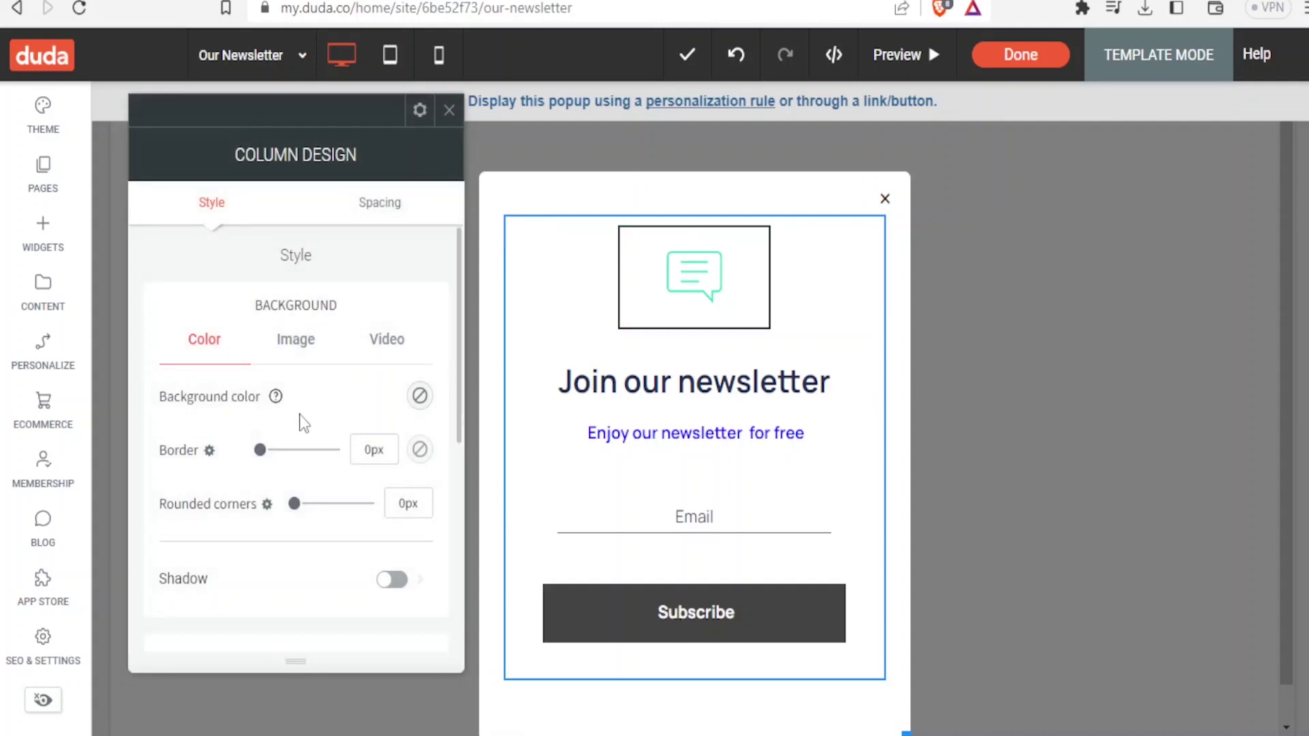
mouse_move(268, 452)
left_mouse_down()
mouse_move(328, 455)
mouse_move(278, 451)
mouse_move(289, 452)
left_mouse_up()
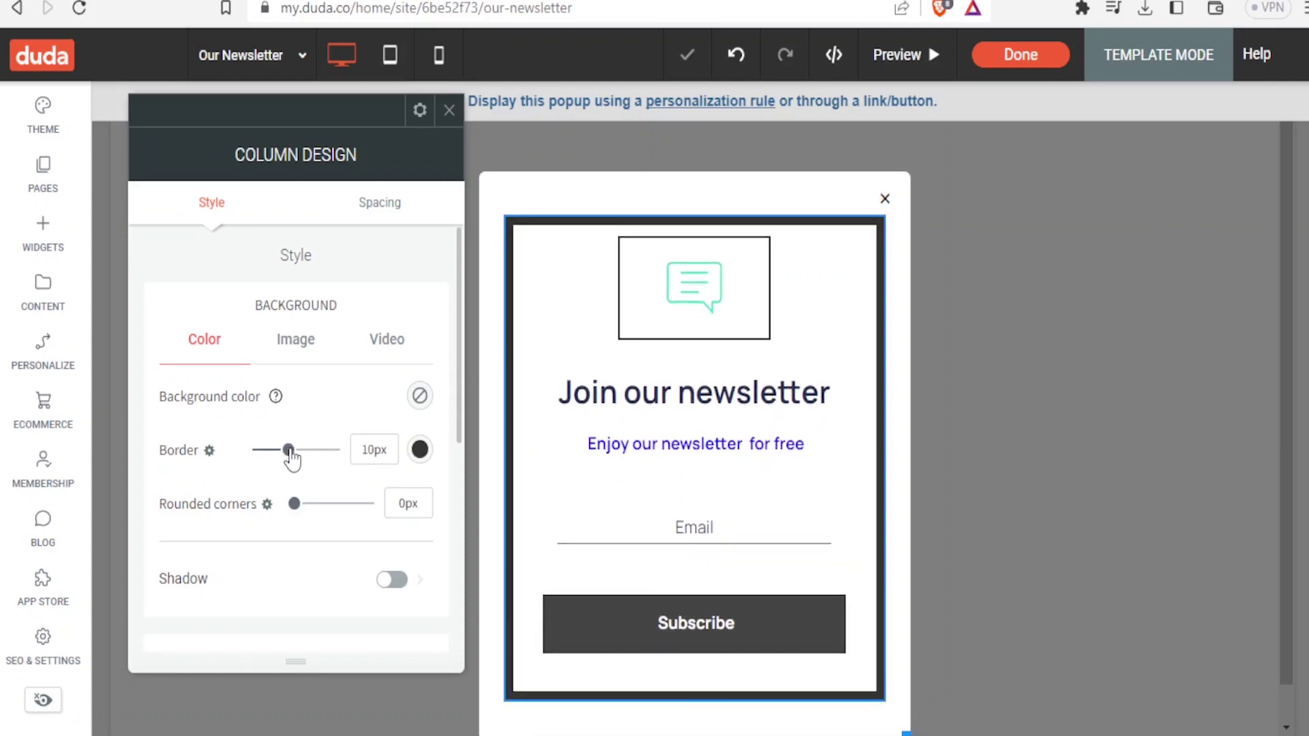
left_click_drag(293, 505, 380, 508)
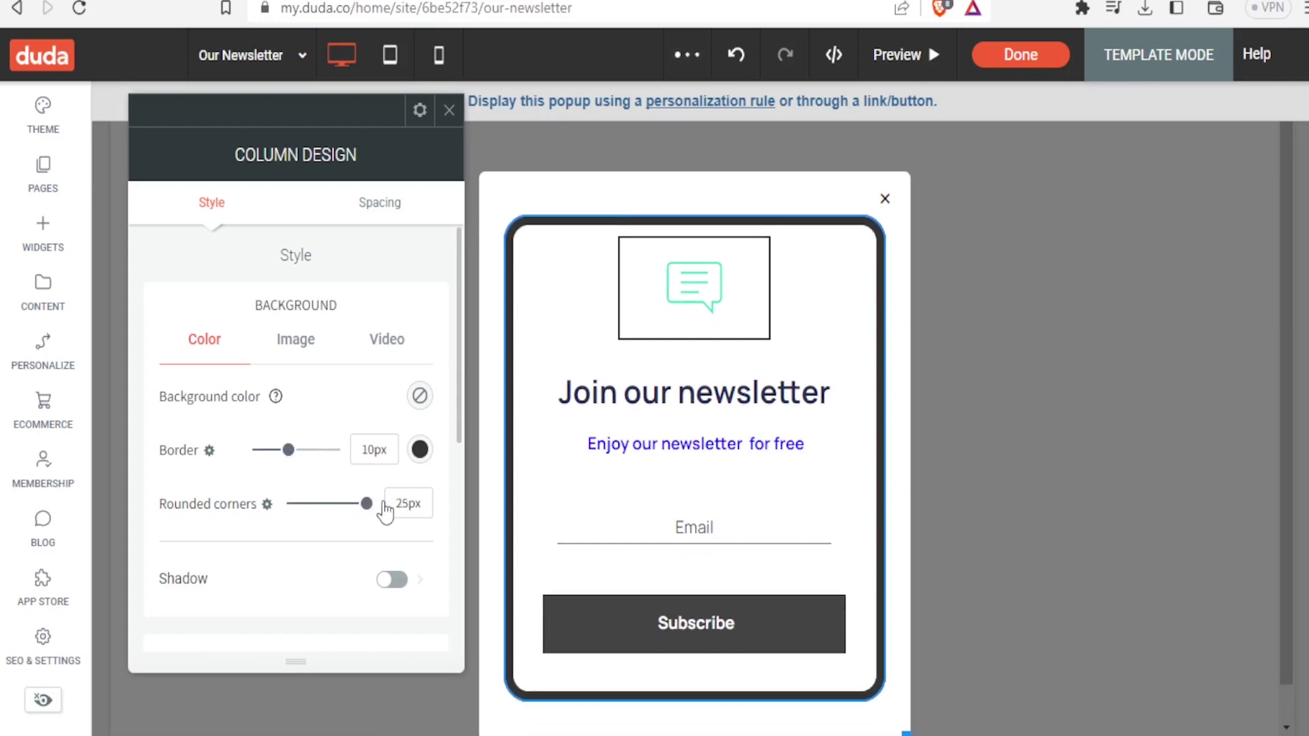
left_click(392, 580)
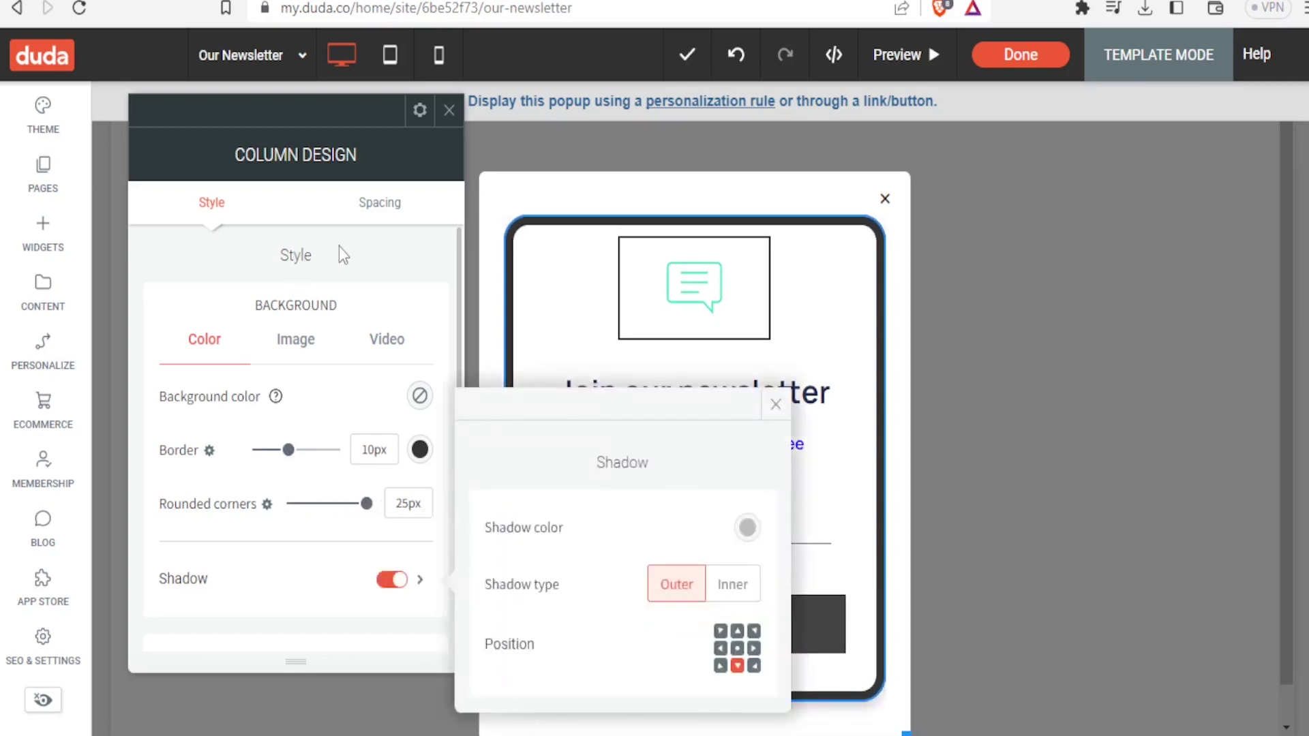
left_click(297, 341)
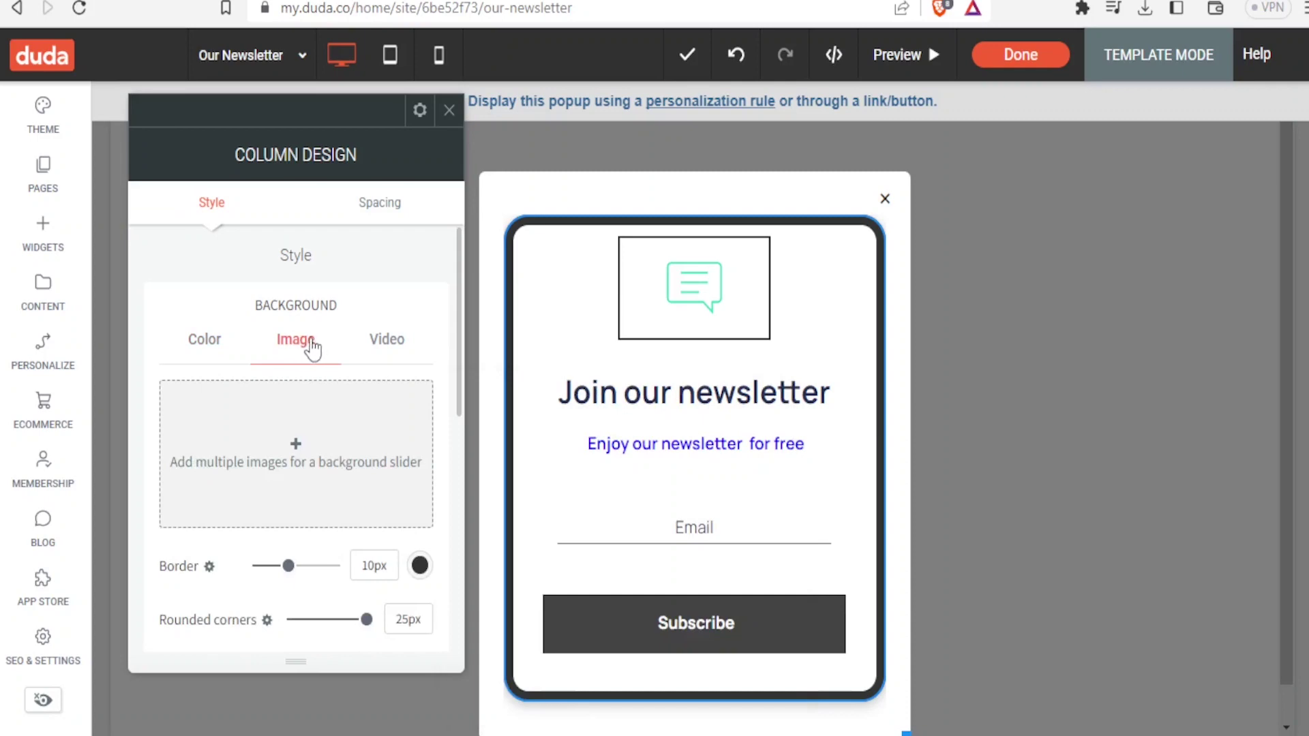
mouse_move(368, 620)
left_mouse_down()
mouse_move(353, 623)
mouse_move(364, 622)
left_mouse_up()
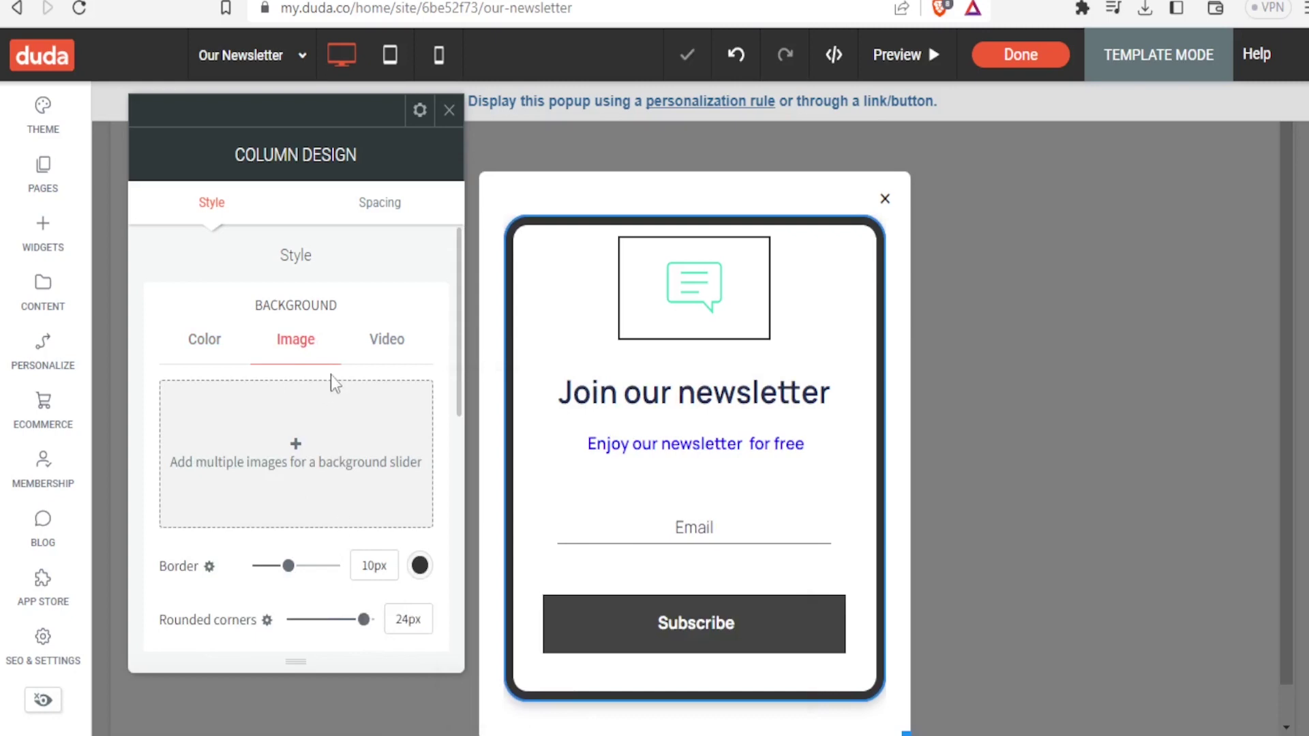
left_click(377, 211)
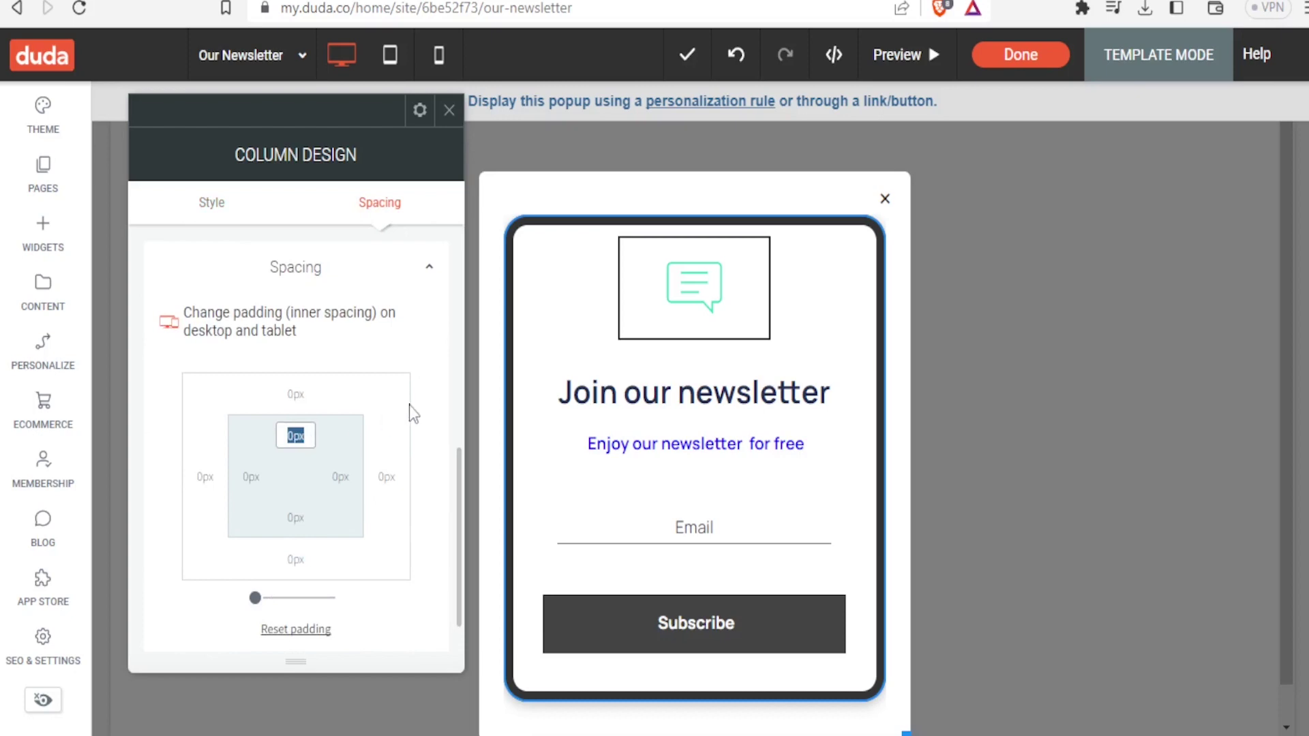
key("ctrl+z")
left_click_drag(901, 729, 879, 688)
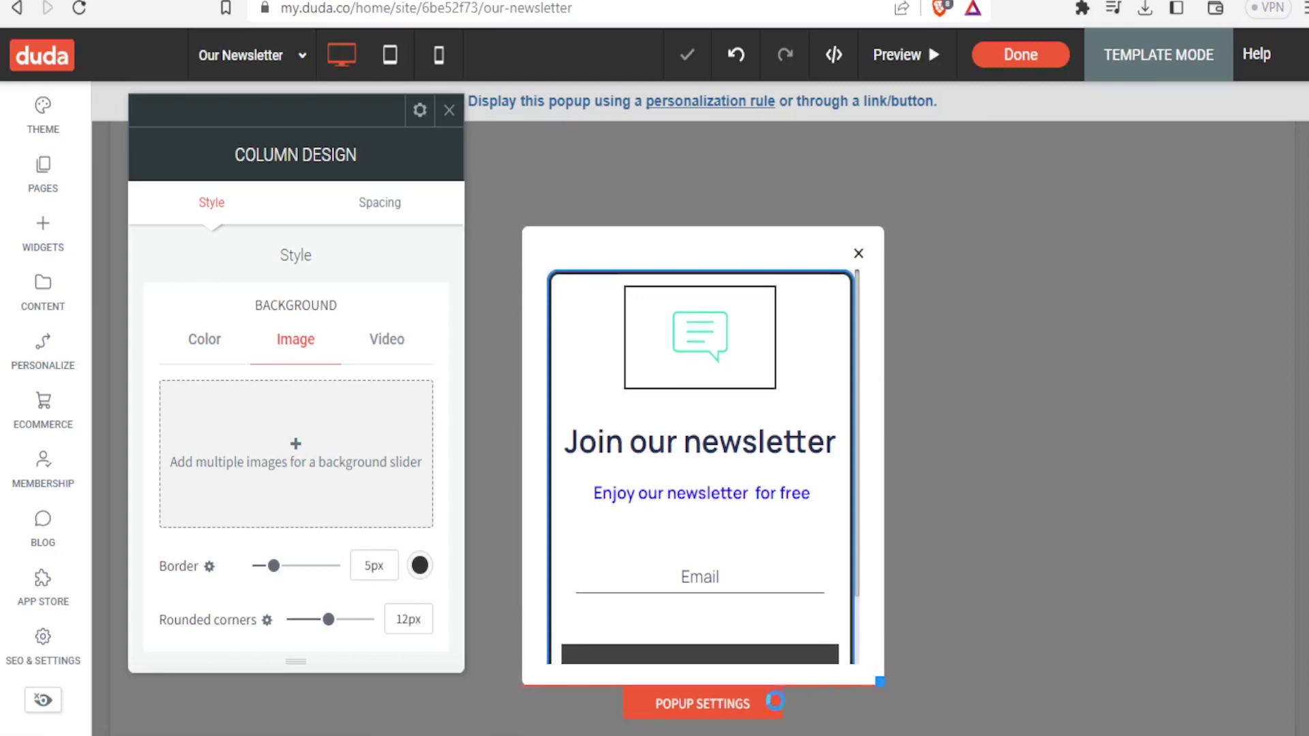
left_click(718, 709)
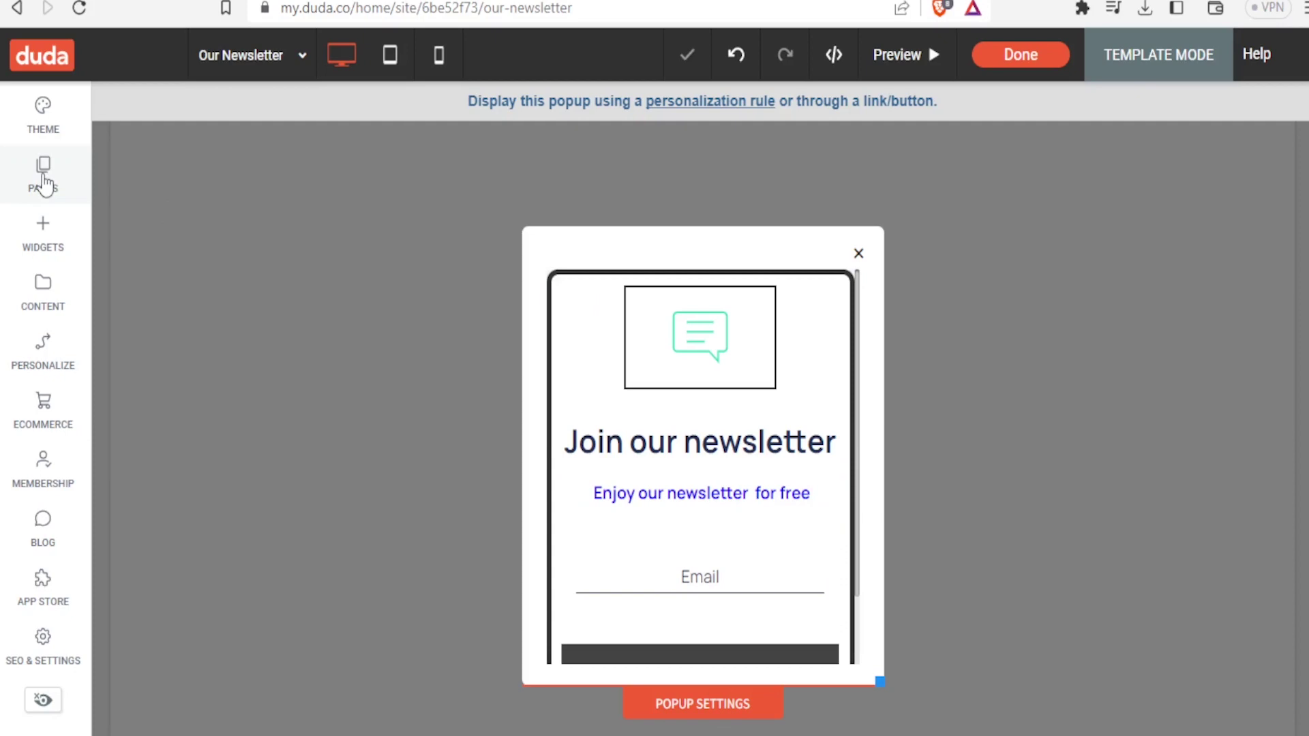
Open the Home page from the Pages list
left_click(43, 176)
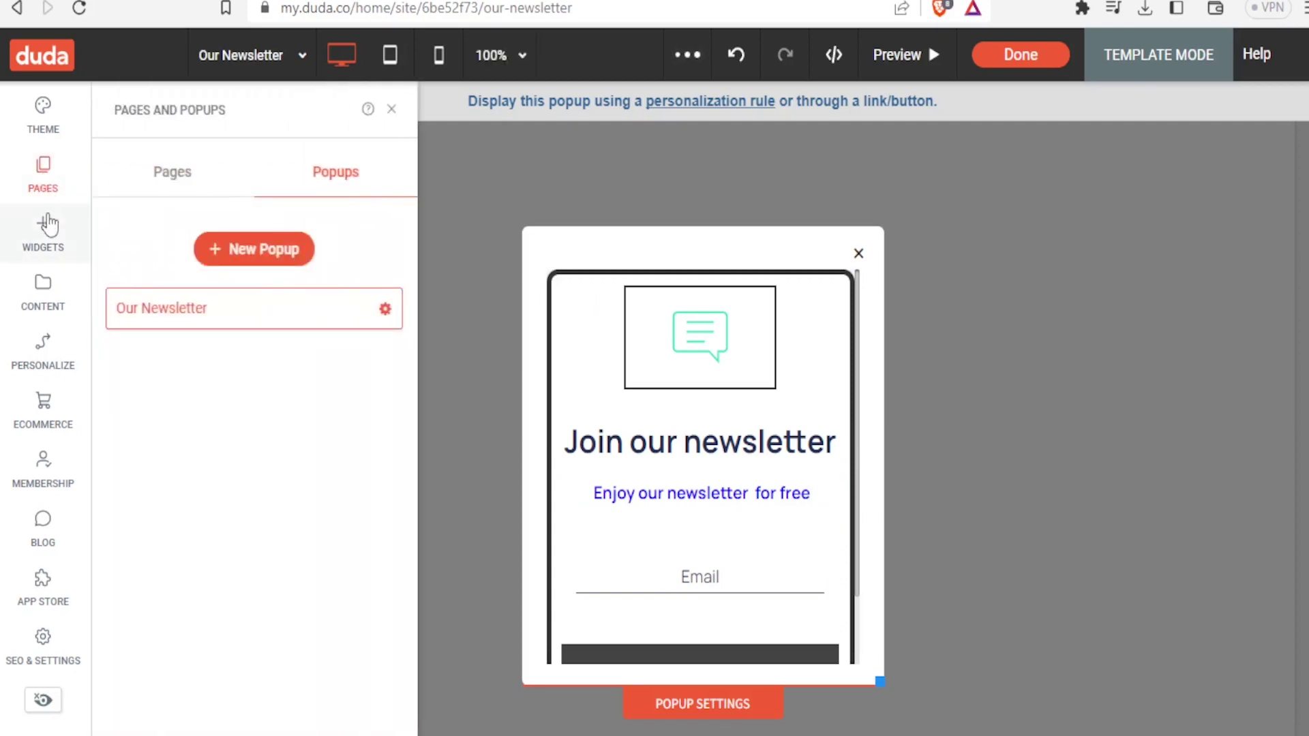
left_click(160, 179)
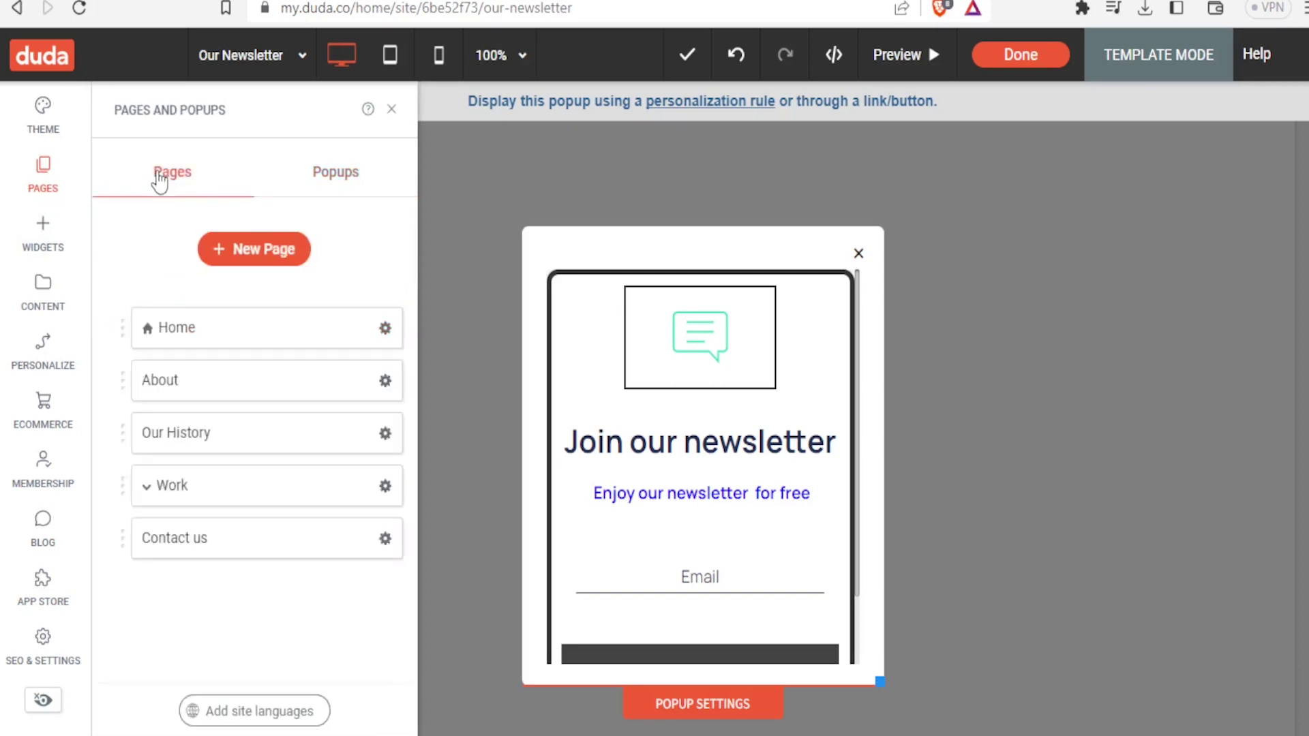
left_click(236, 330)
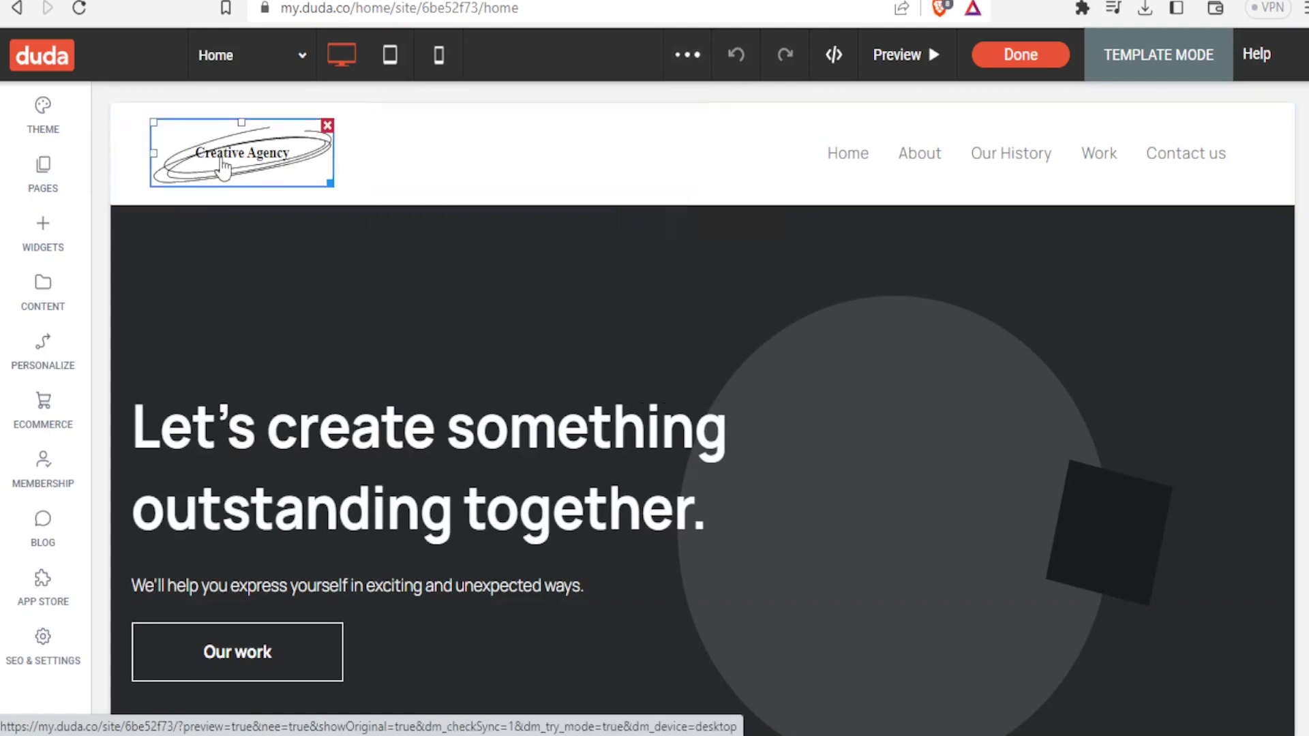
Replace the Home page header logo with the uploaded cc.PNG elephant 'Hello' image from Downloads
left_click(223, 167)
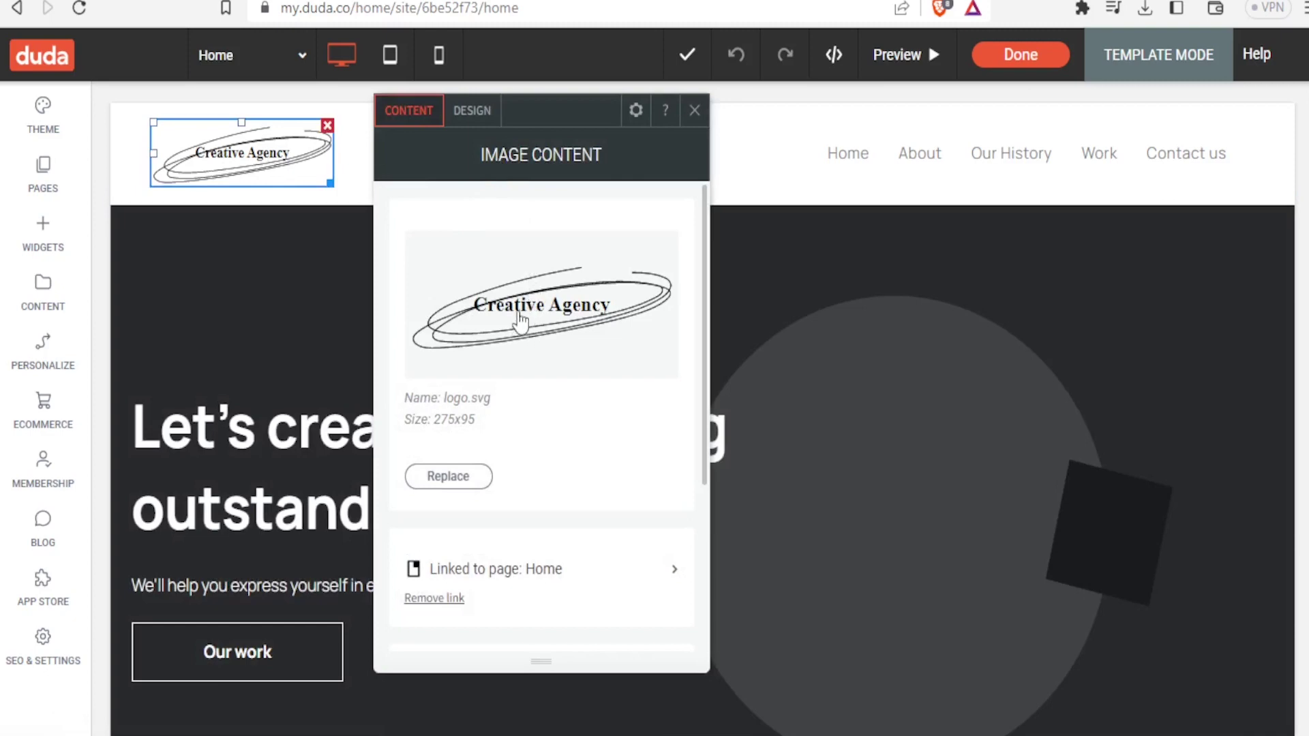
left_click(466, 481)
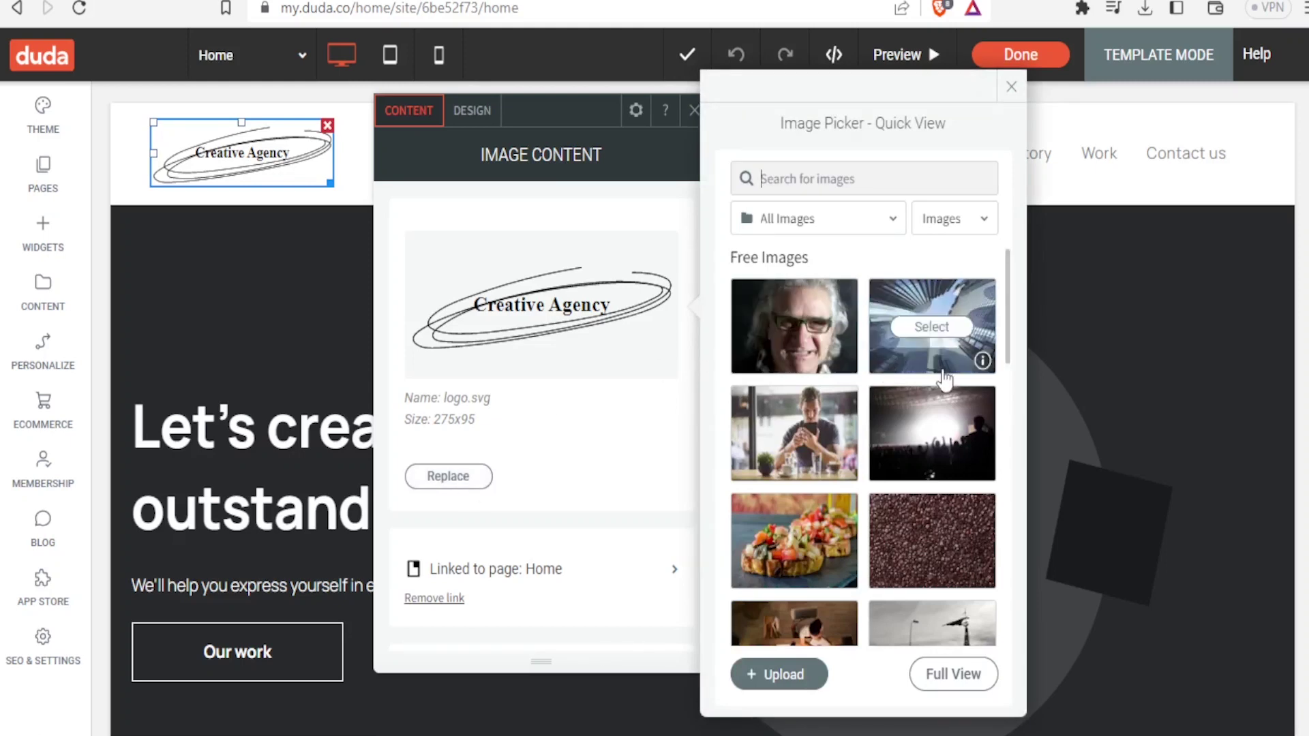
scroll(1005, 320, "down", 3)
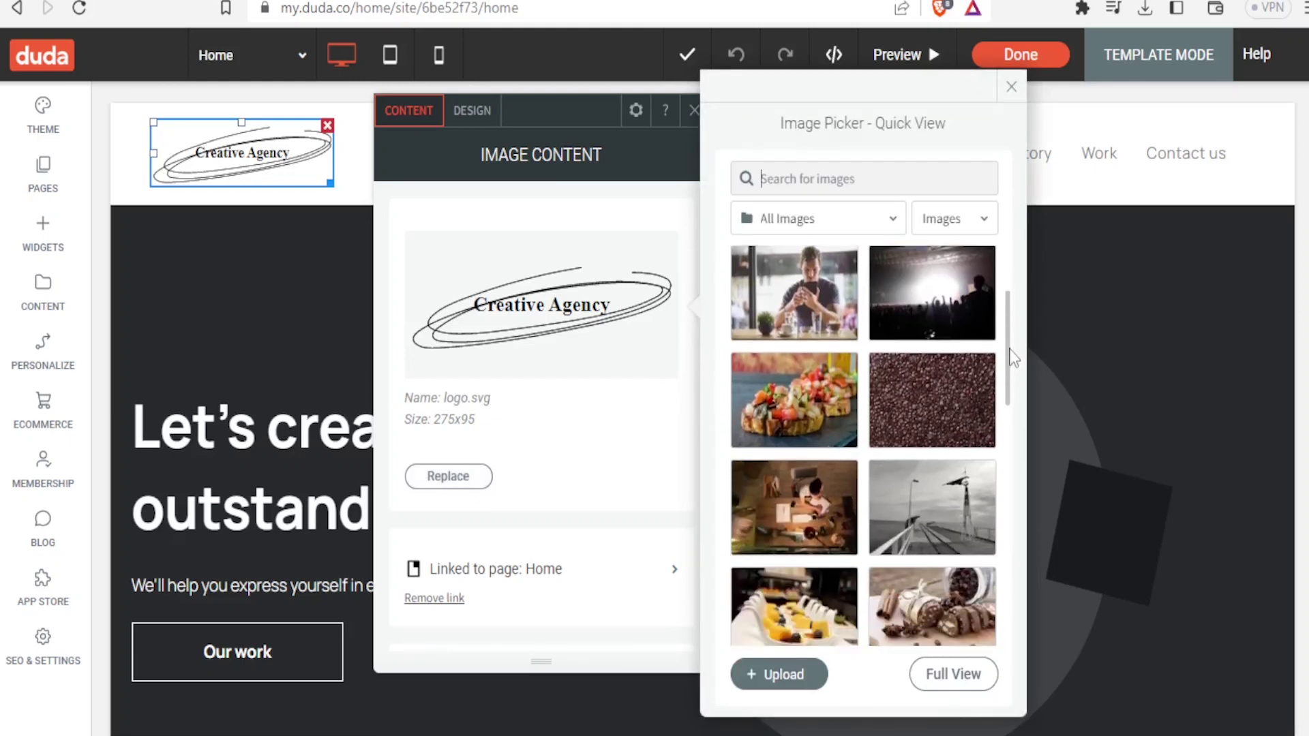
left_click_drag(1014, 403, 1029, 581)
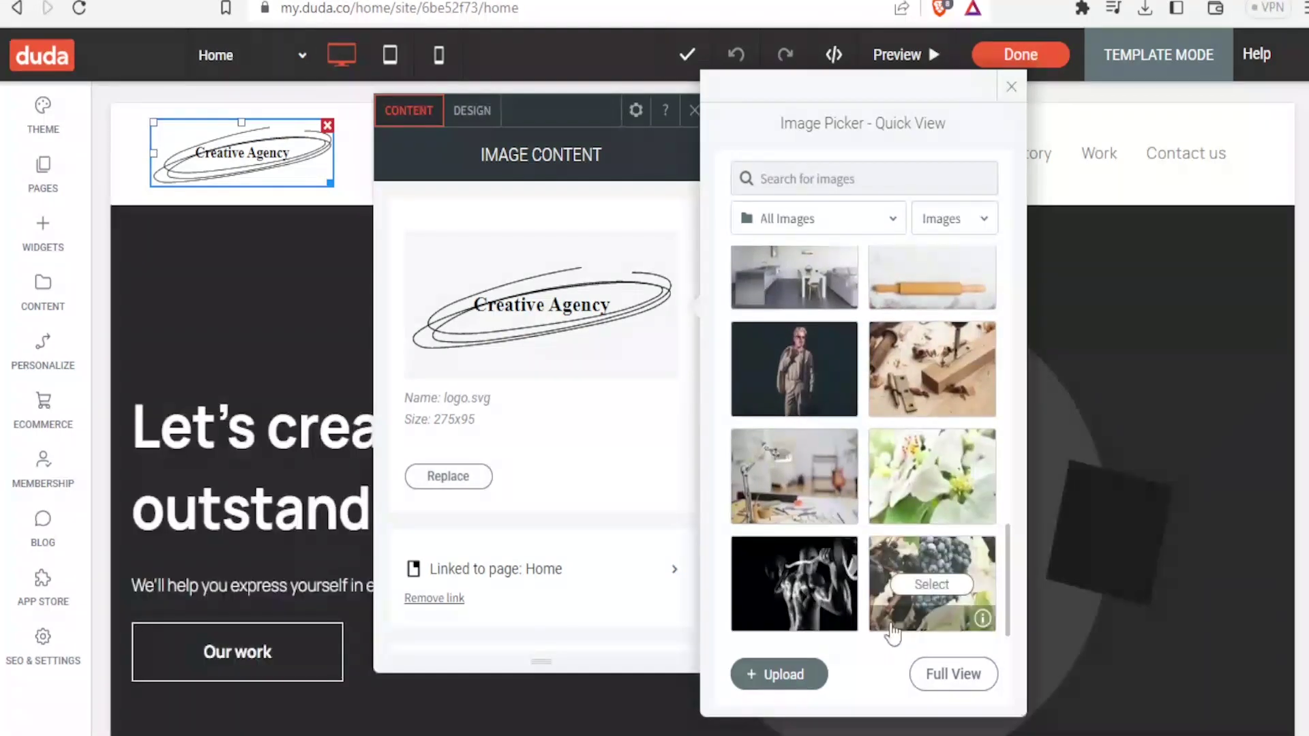
left_click(788, 673)
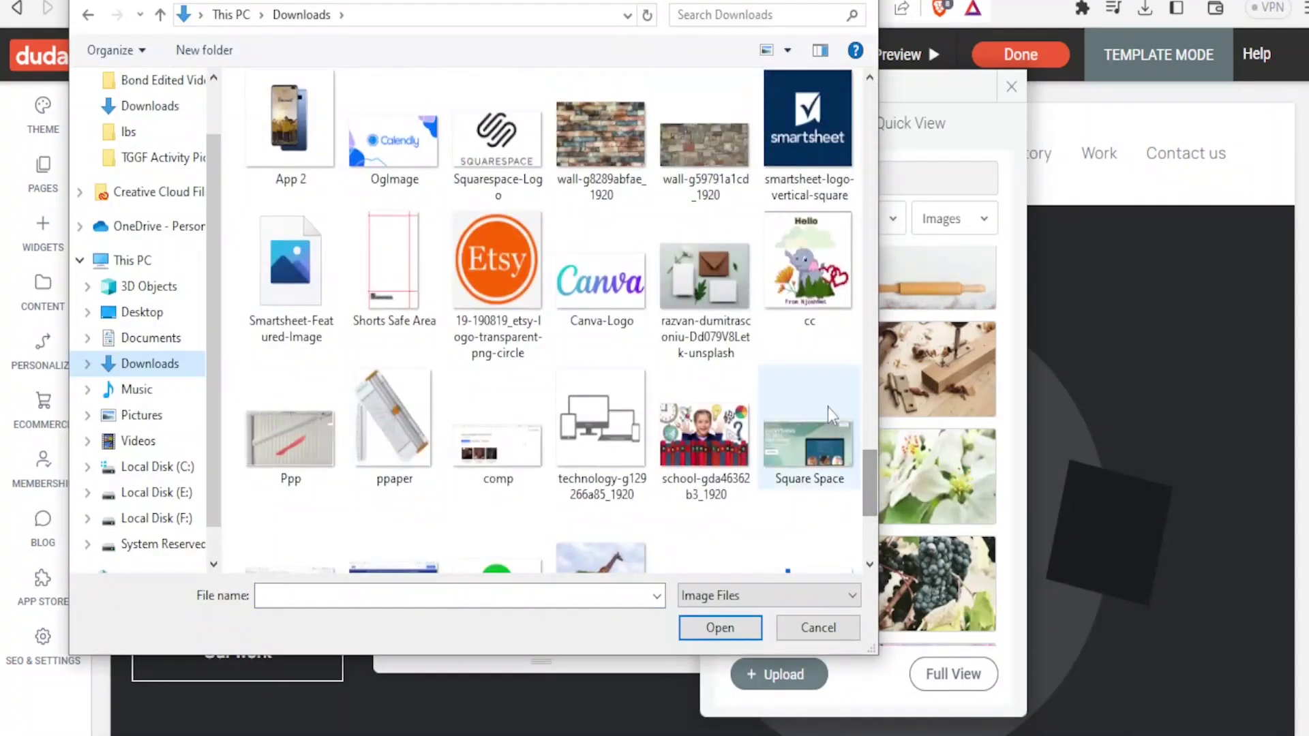
left_click(808, 308)
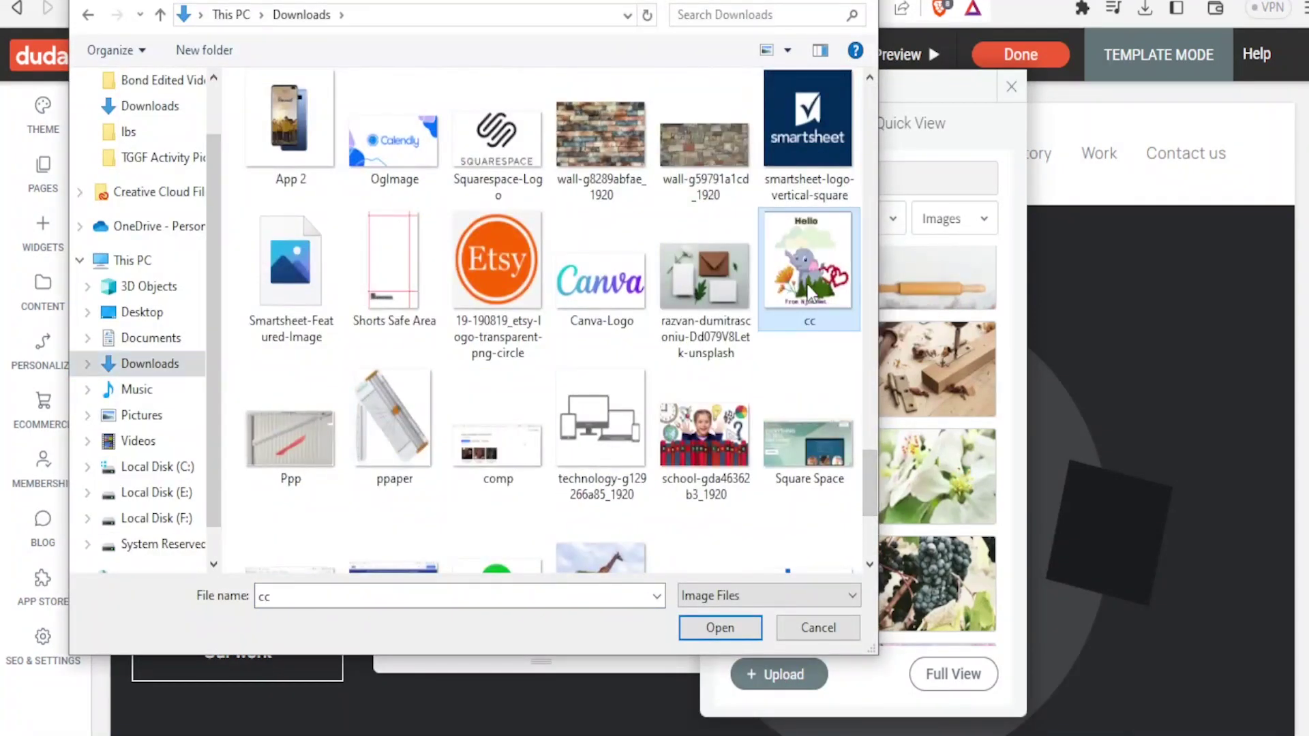
left_click(735, 630)
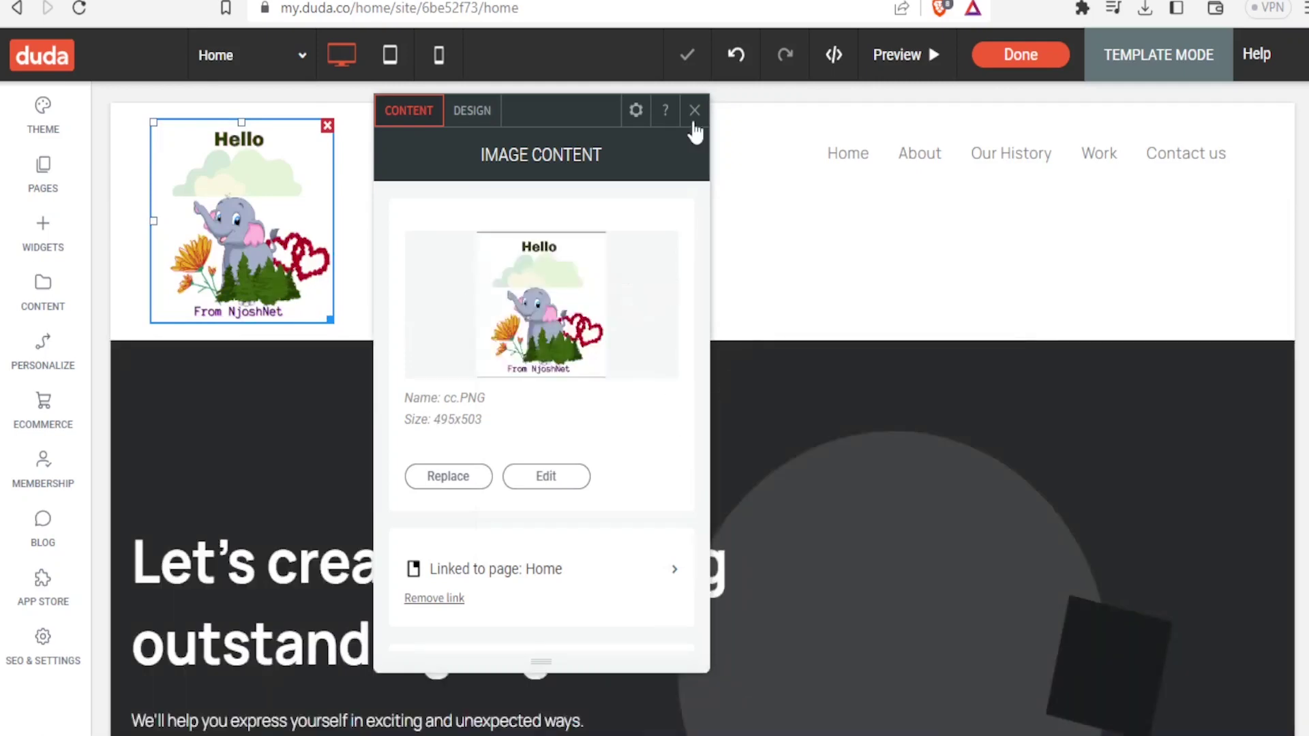
left_click(695, 114)
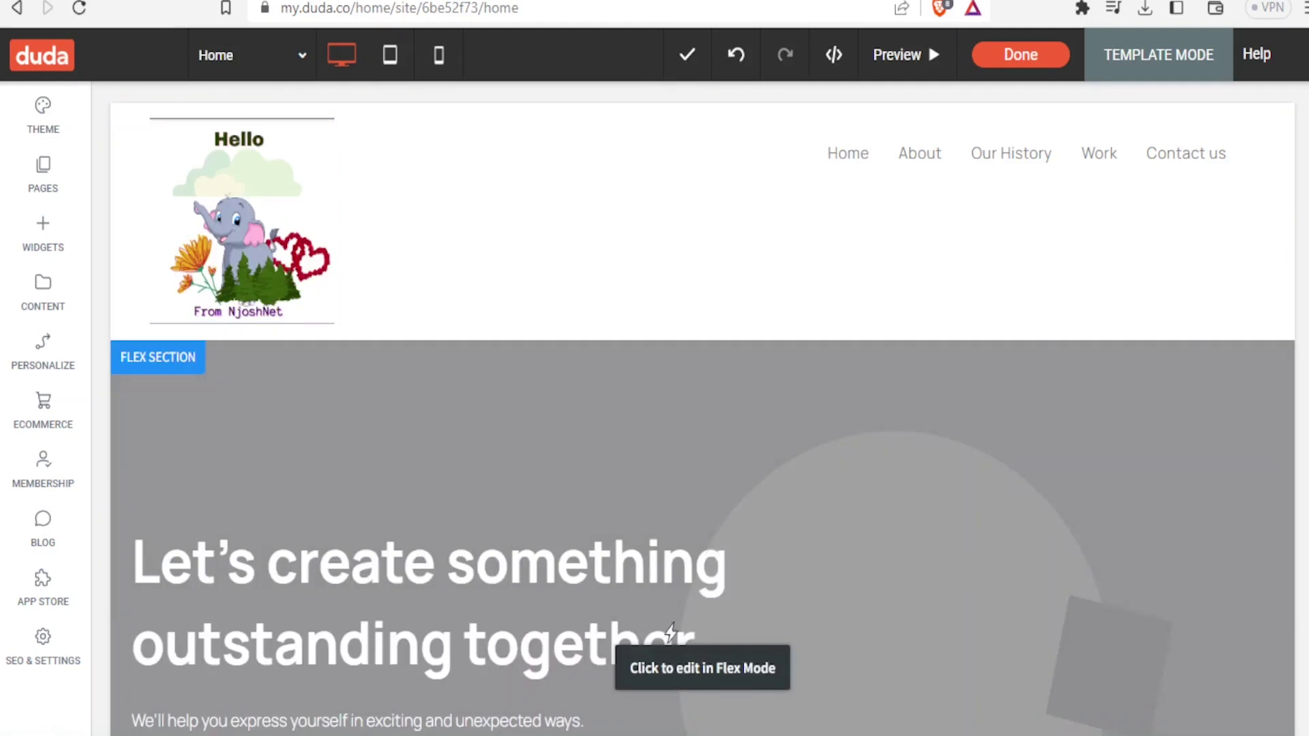
Retype the hero heading as 'Njoshnet Tours and Travel' and color it with the red Primary theme color
left_click(674, 601)
triple_click(557, 553)
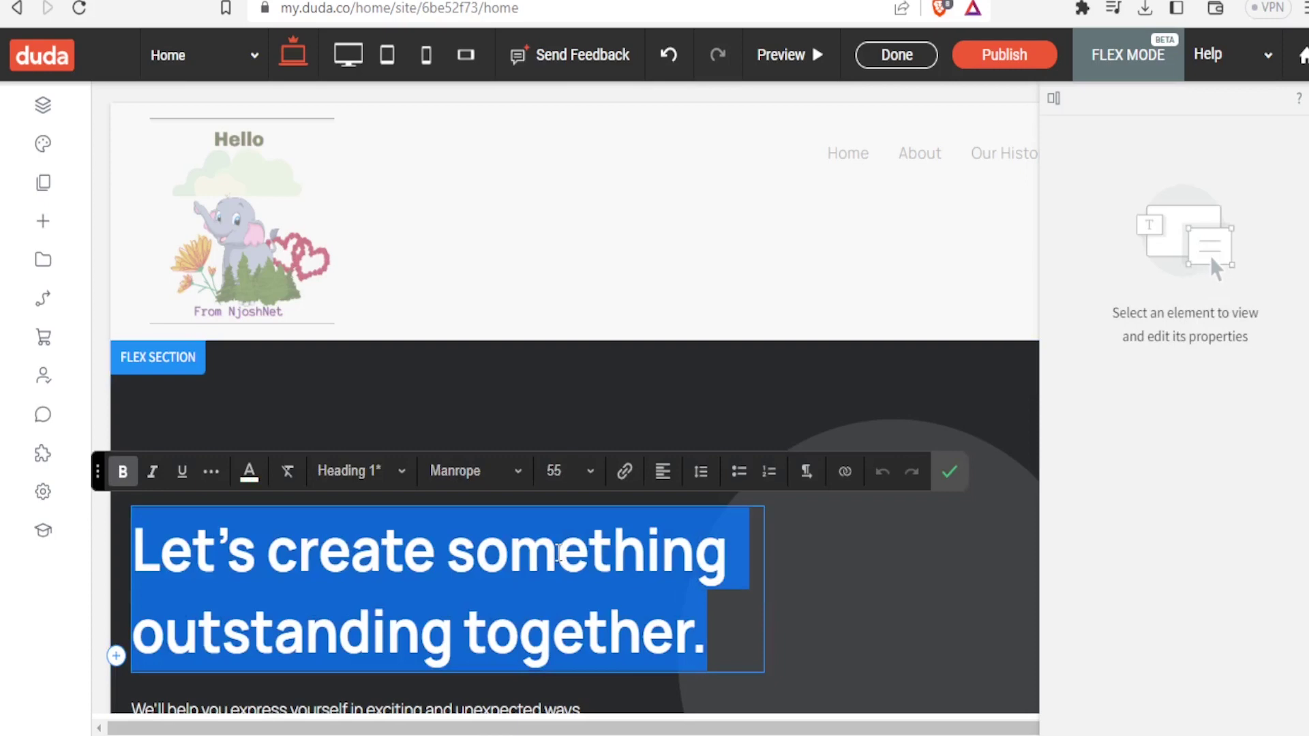
type("Nj")
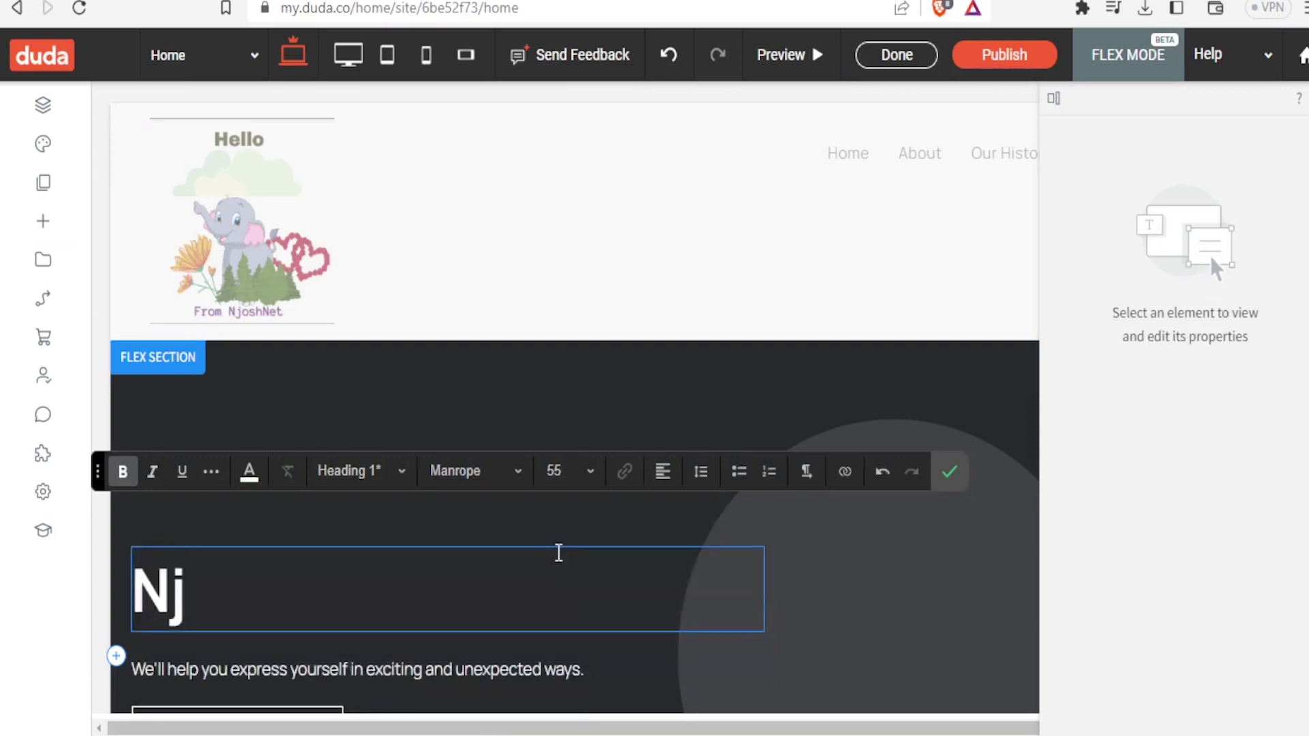
type("osh")
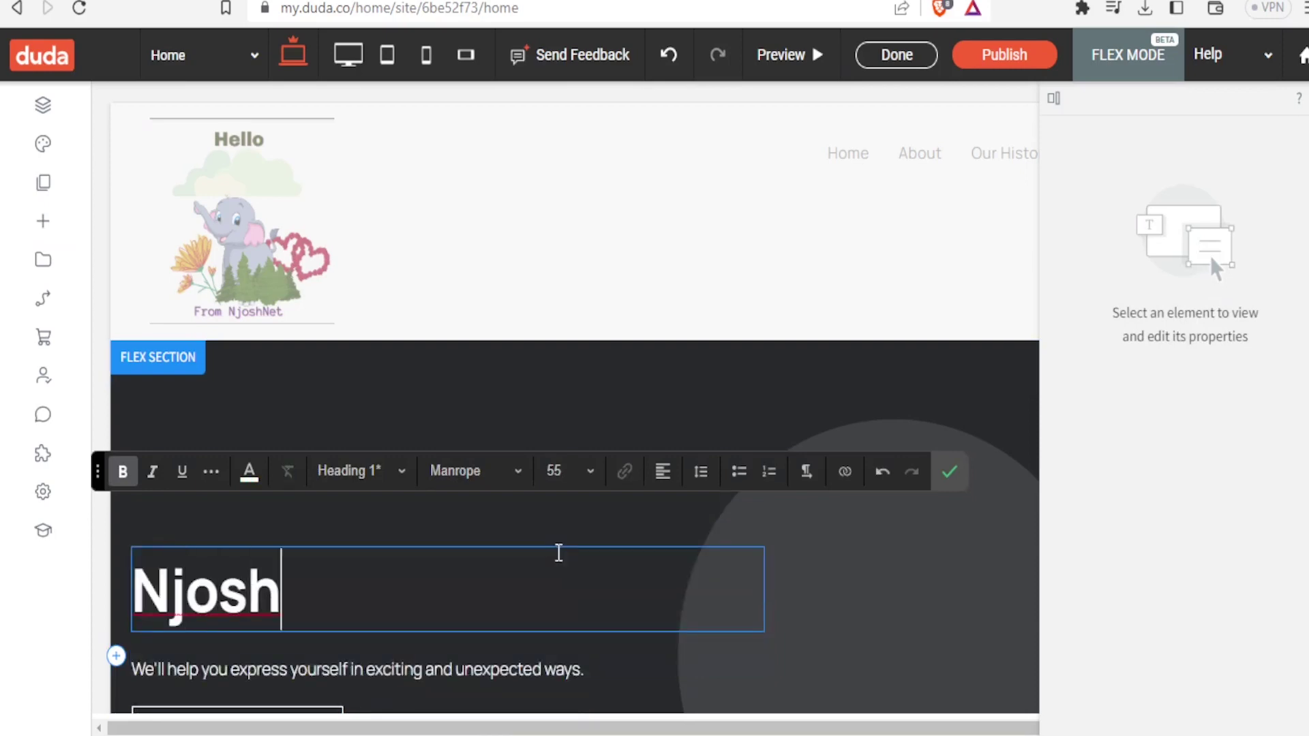
type("net To")
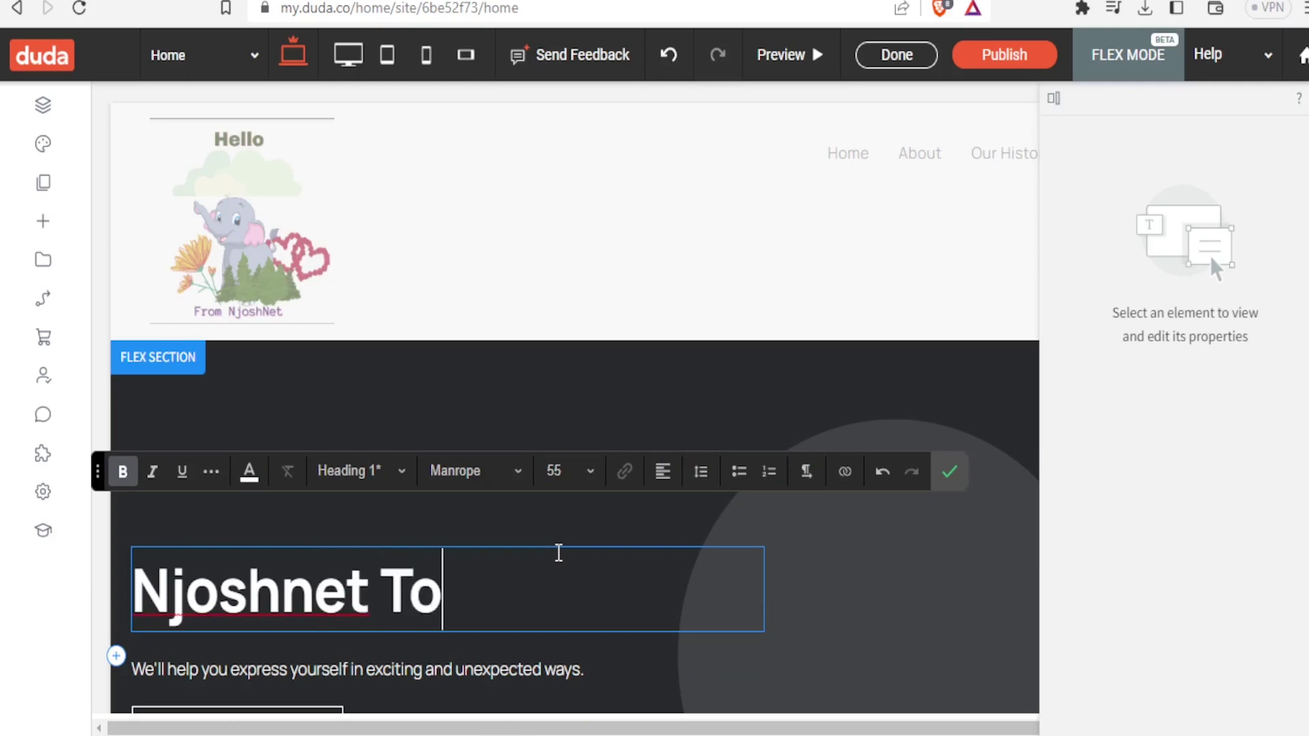
type("urs and Travel")
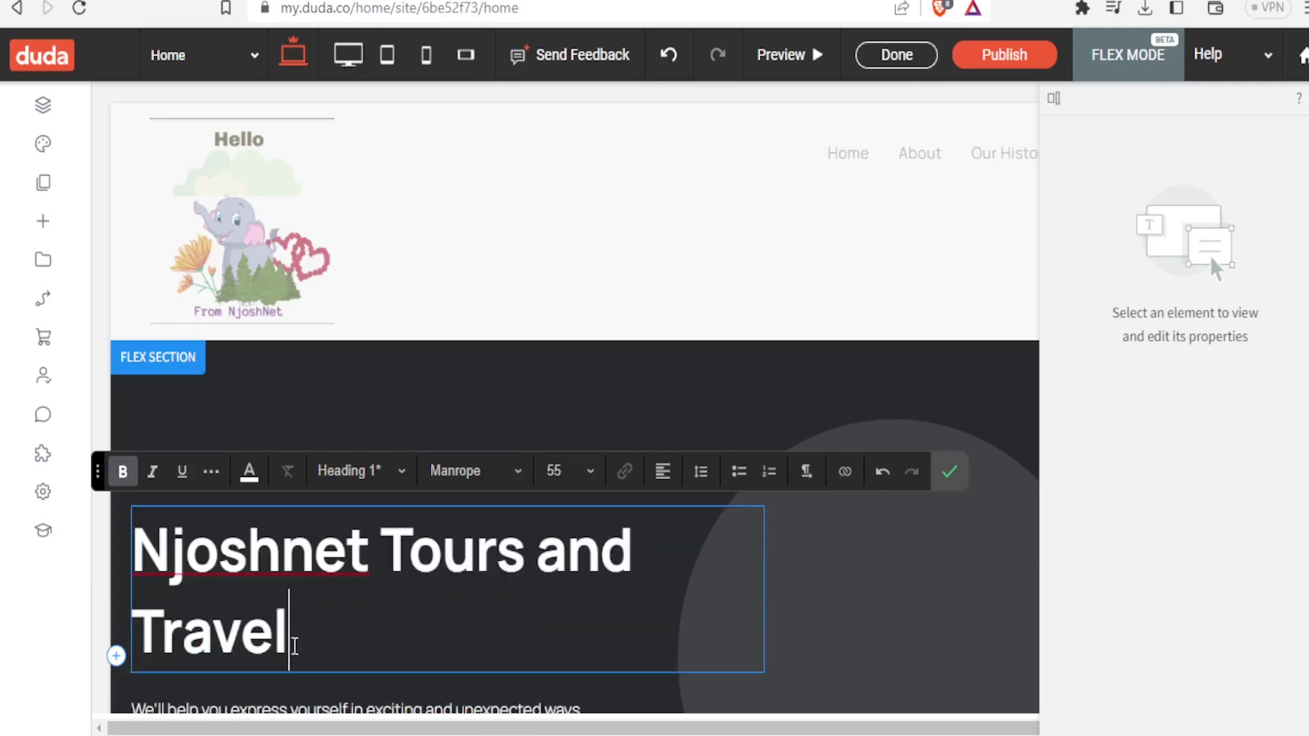
left_click_drag(294, 646, 146, 542)
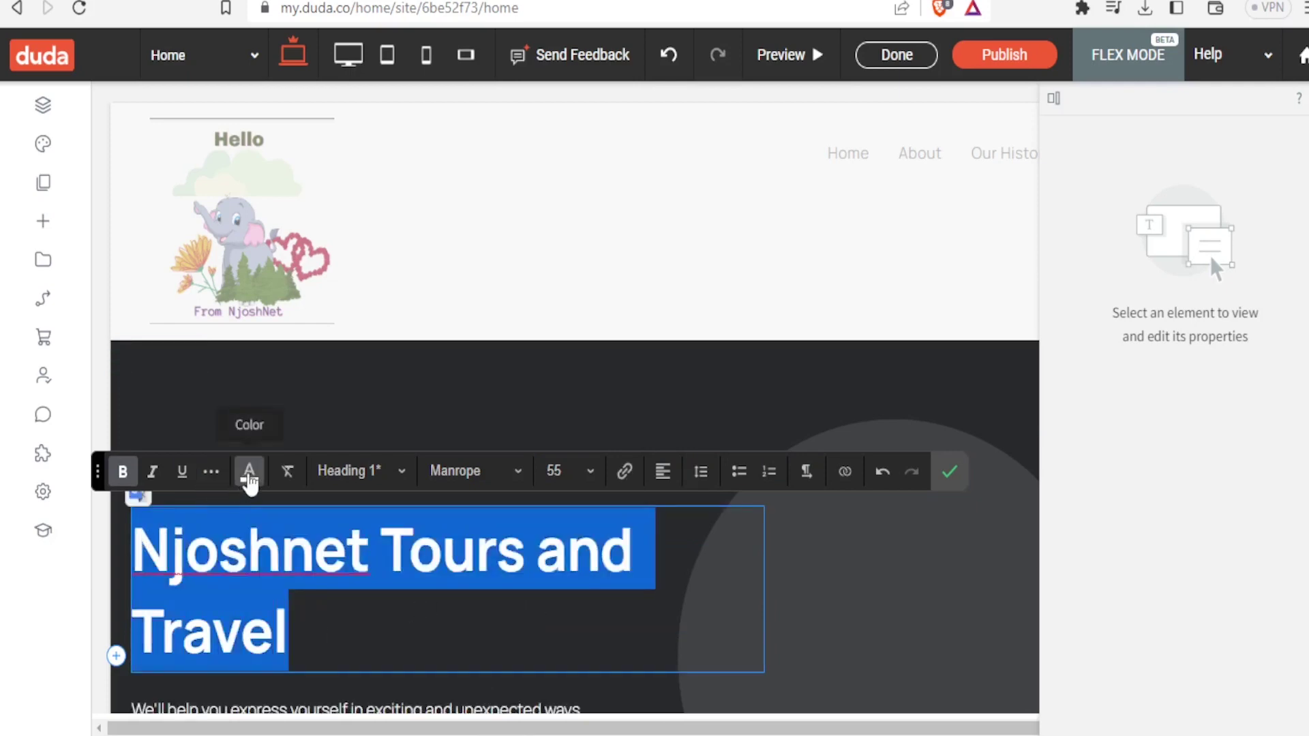
left_click(250, 481)
left_click(279, 577)
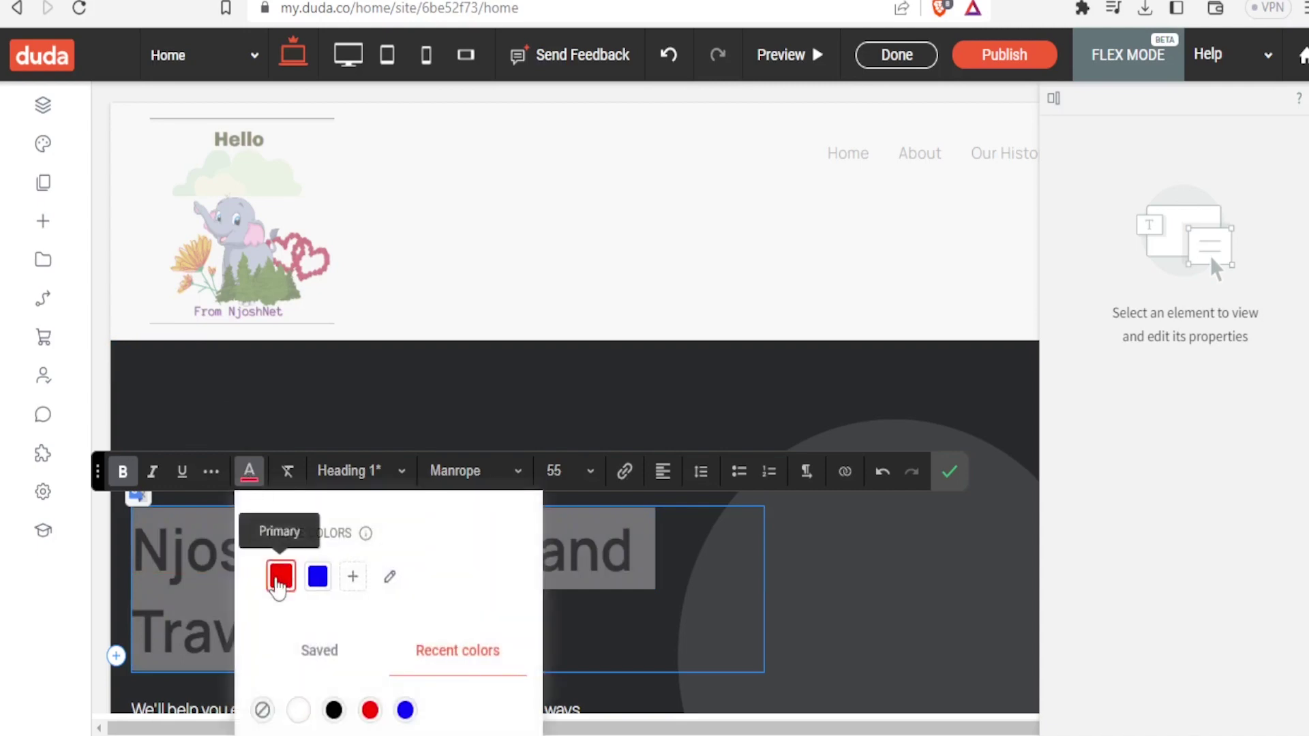
left_click(403, 597)
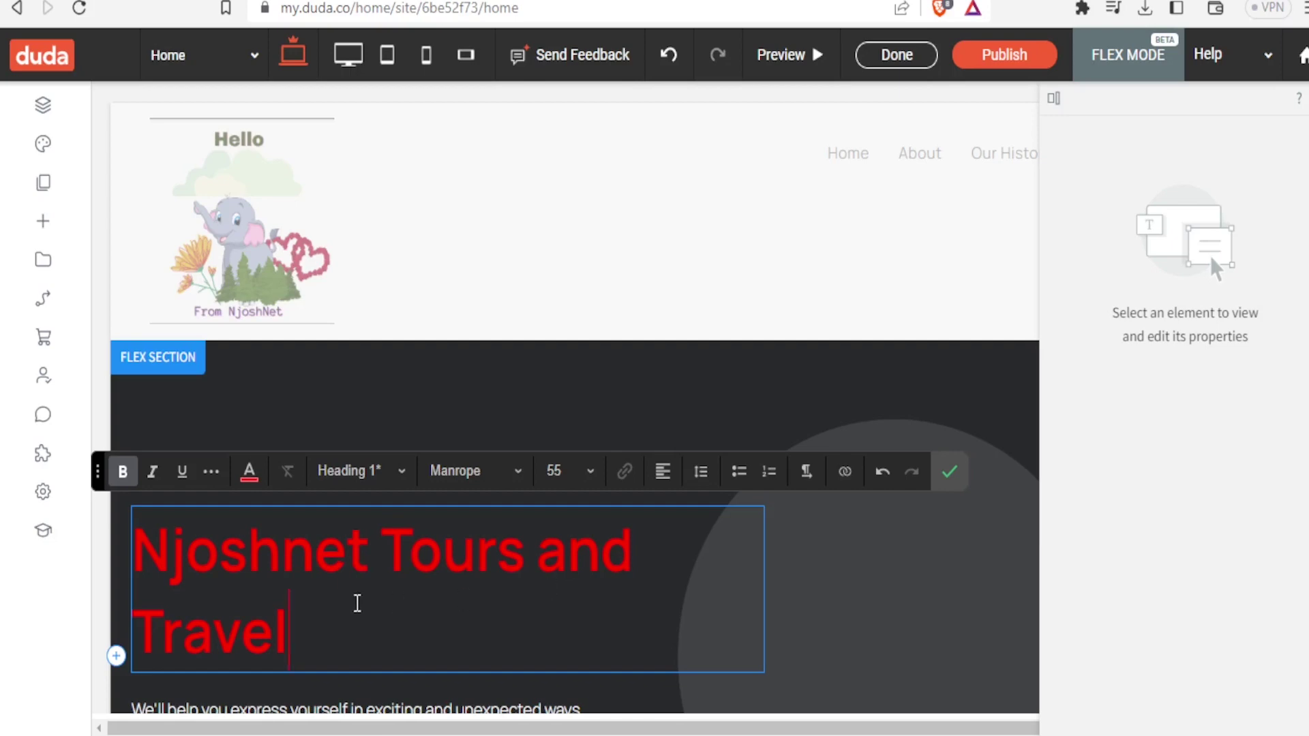
Adjust the heading's bold, italic and underline styling and set its font size to 48
left_click_drag(289, 631, 135, 546)
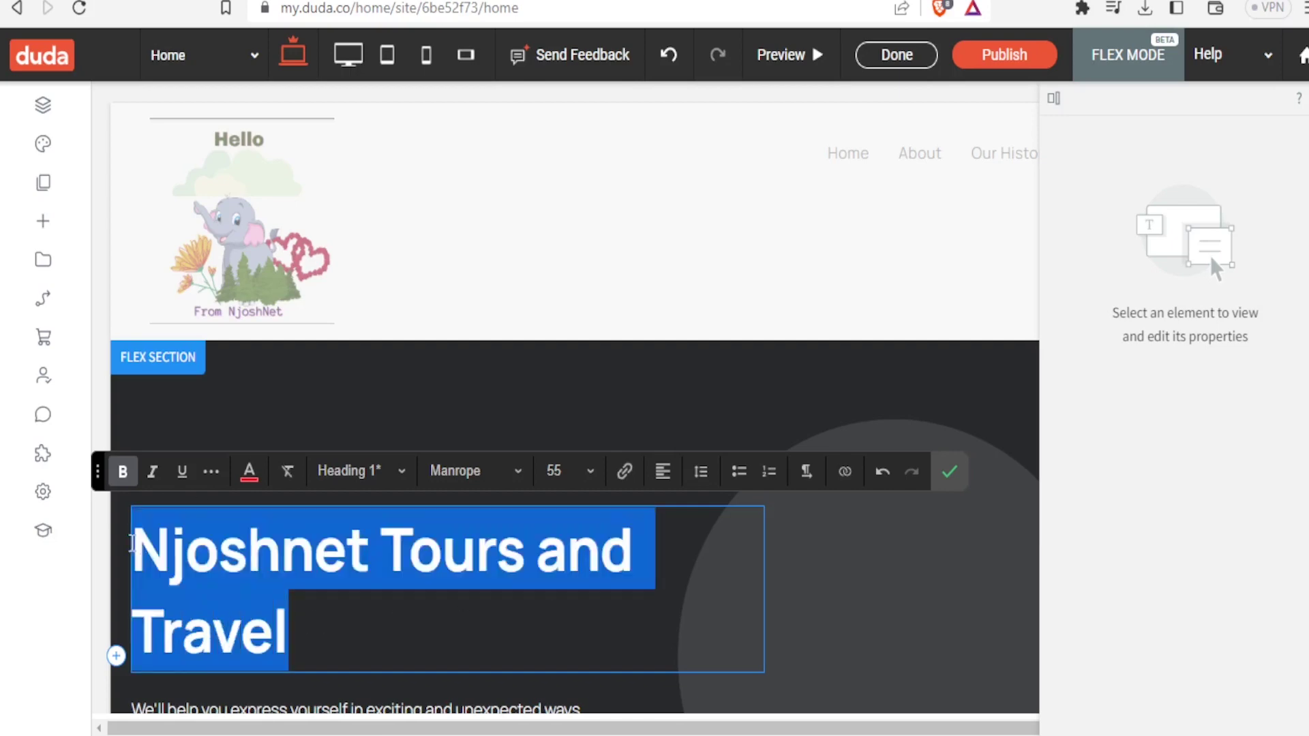
left_click(130, 480)
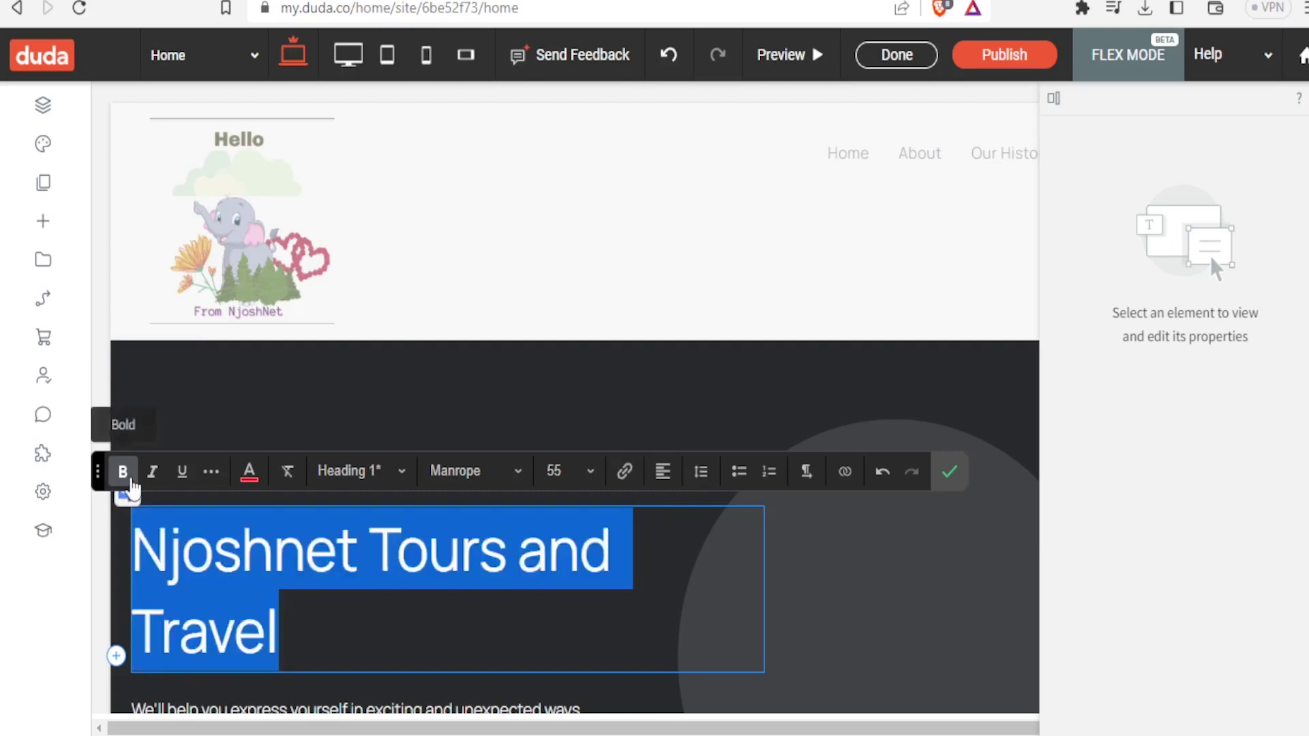
left_click(152, 480)
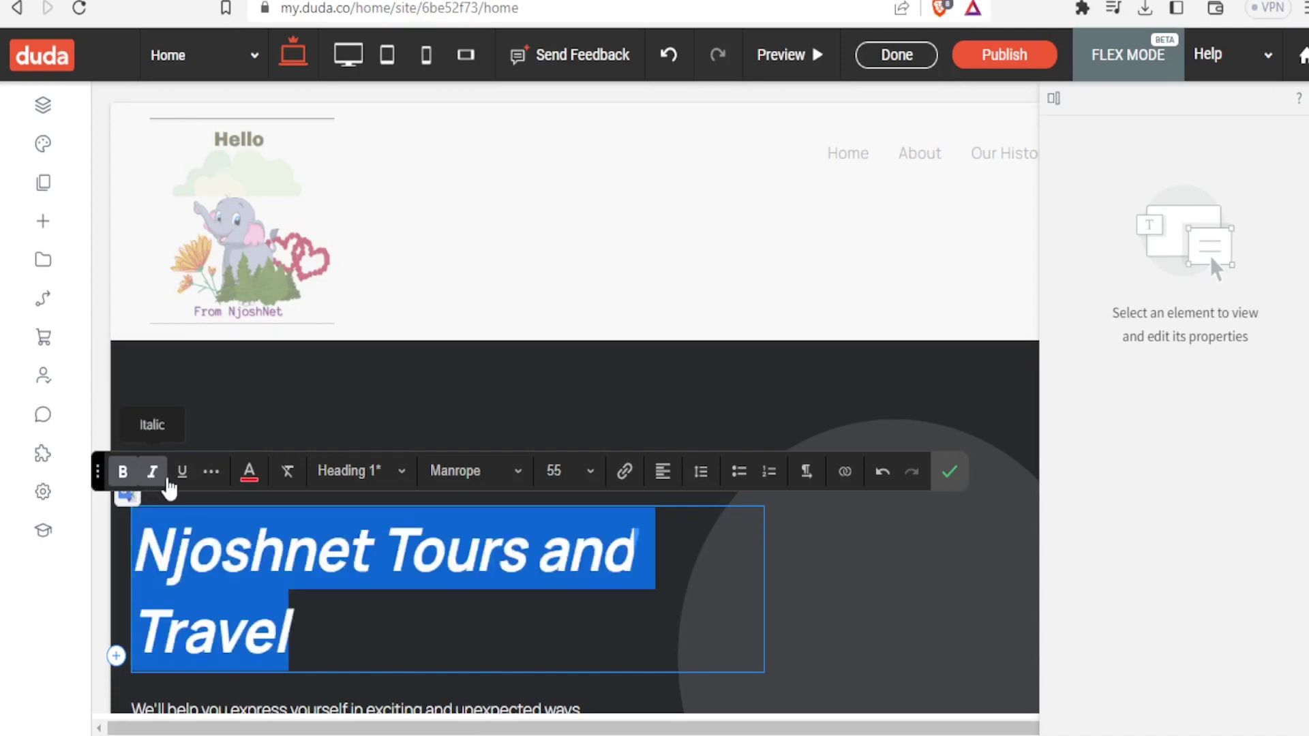
left_click(180, 479)
left_click(152, 479)
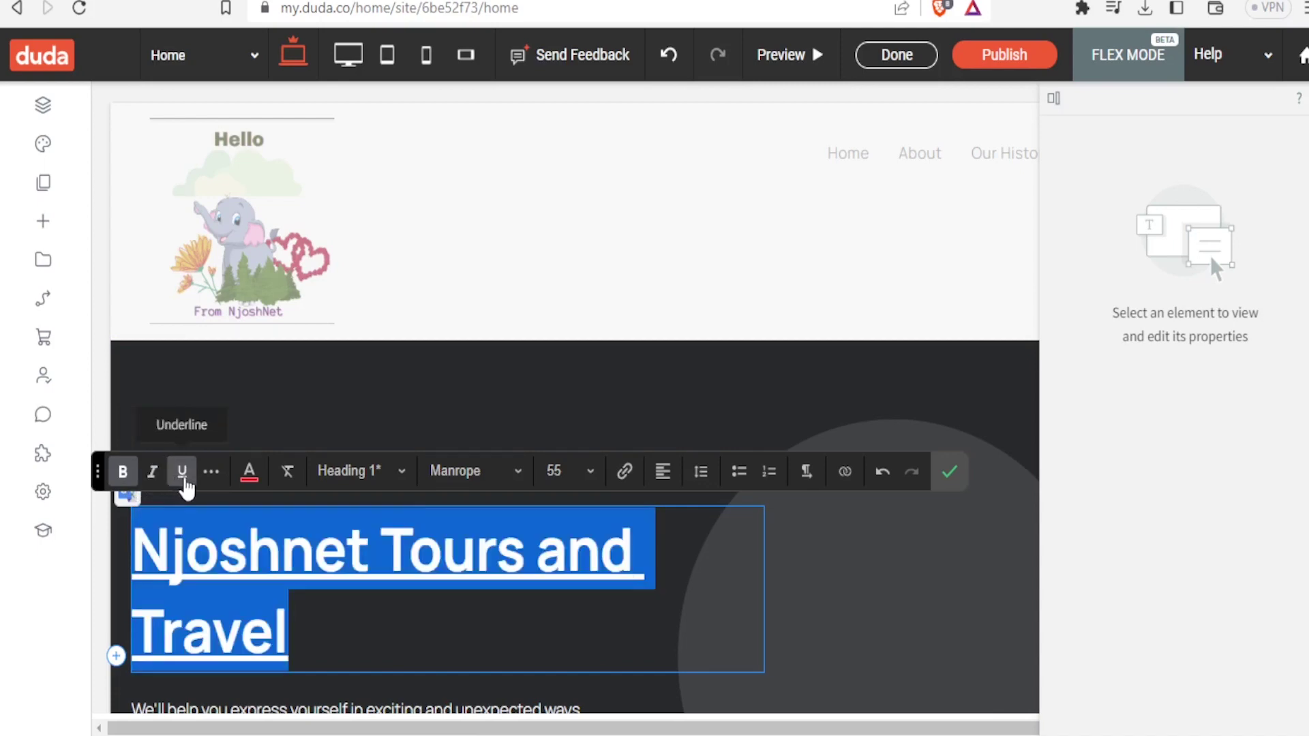
left_click(182, 480)
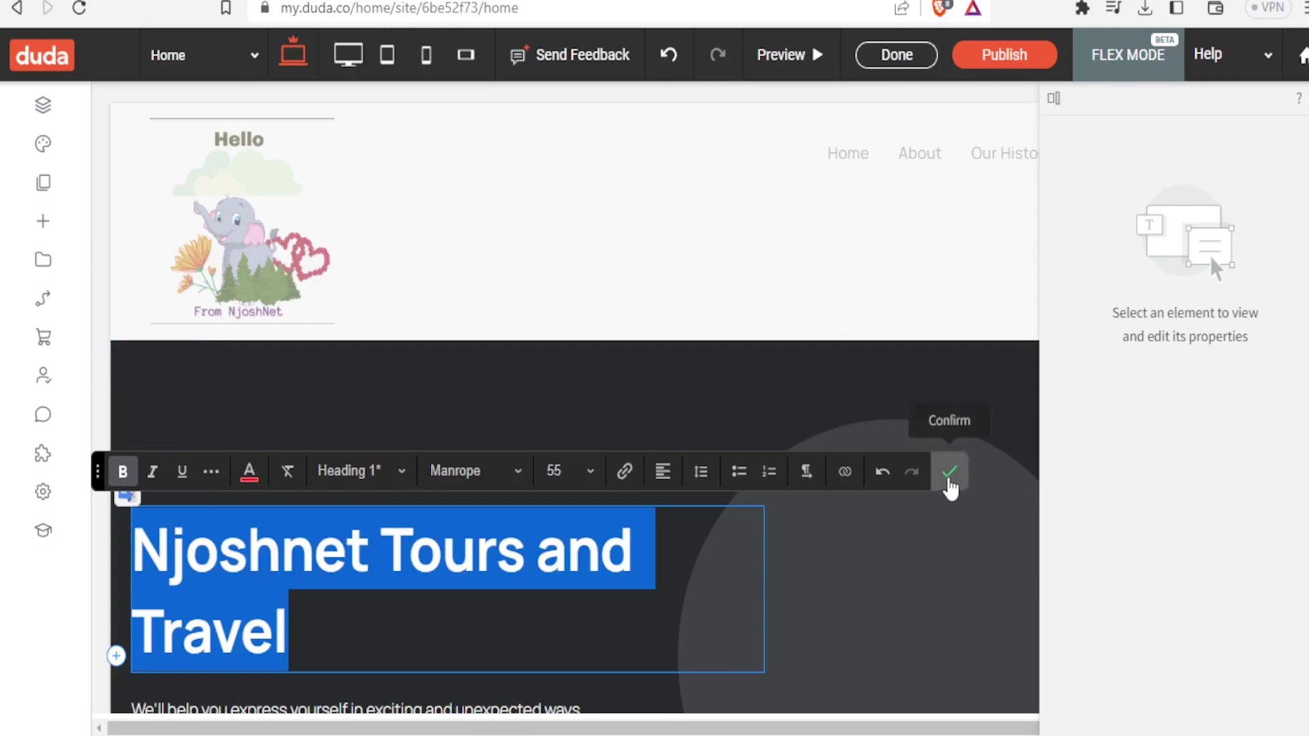
left_click(594, 481)
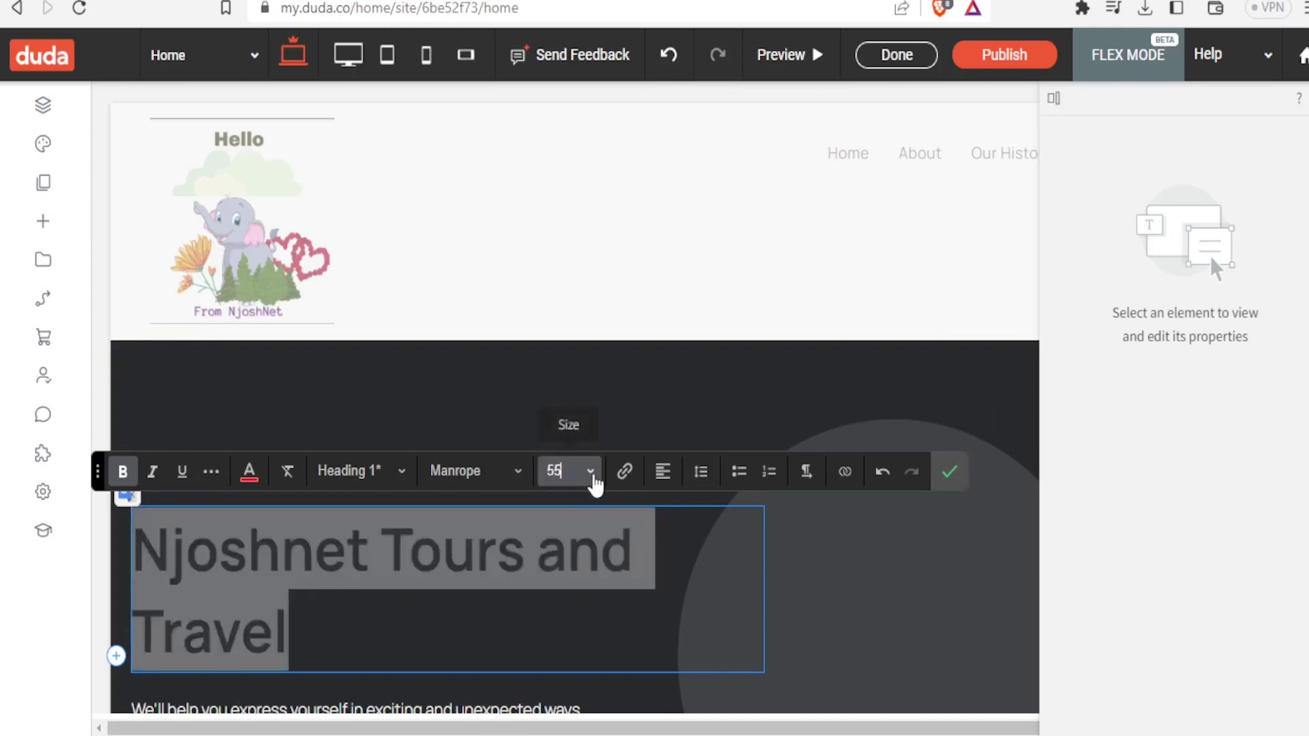
left_click_drag(602, 601, 607, 697)
left_click(568, 645)
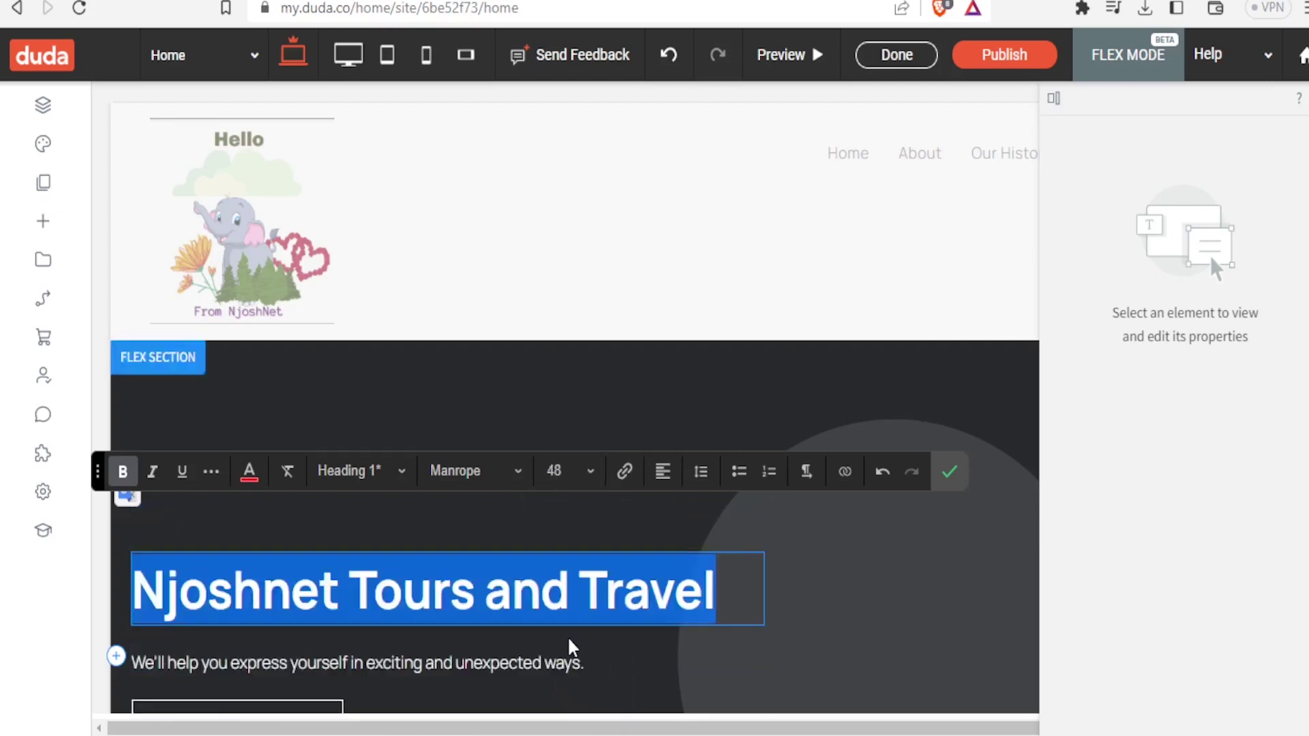
left_click(840, 597)
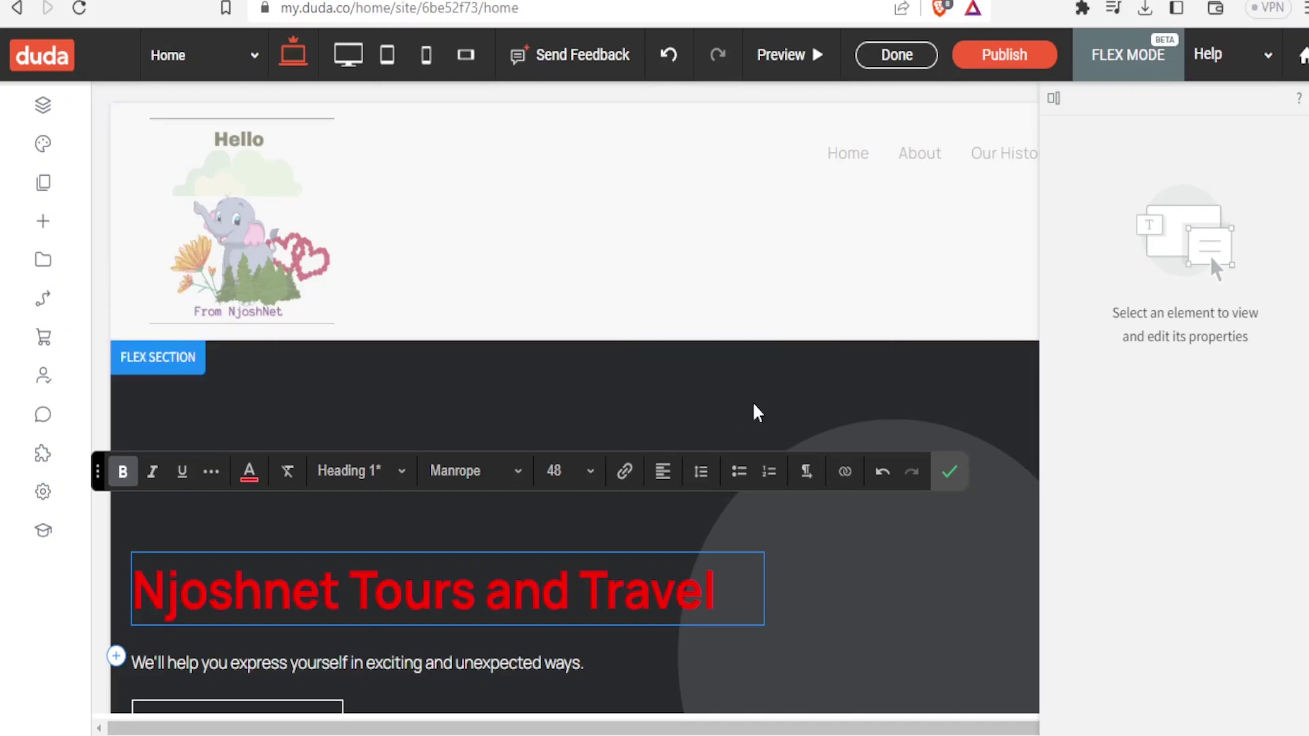
Add a Click To Call button labelled 'Call Us' under Our work and narrow it to 190px wide
left_click(443, 231)
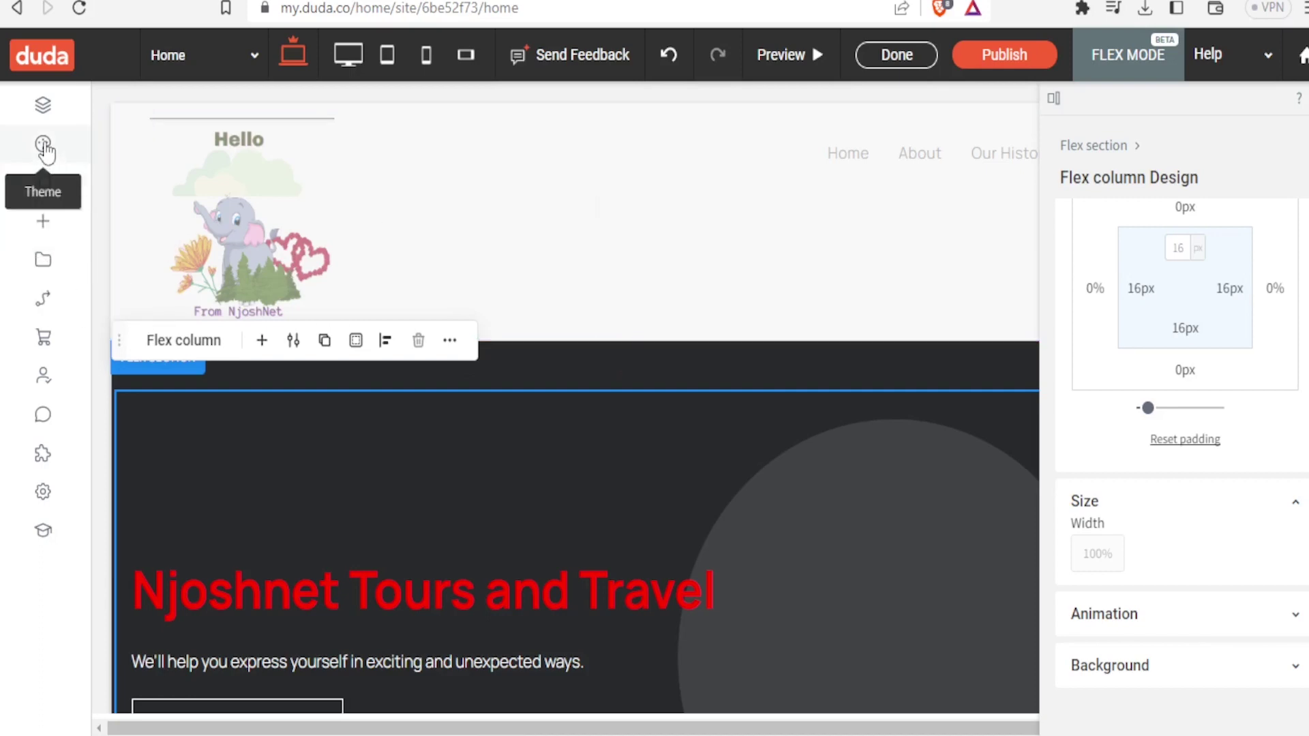
left_click(45, 225)
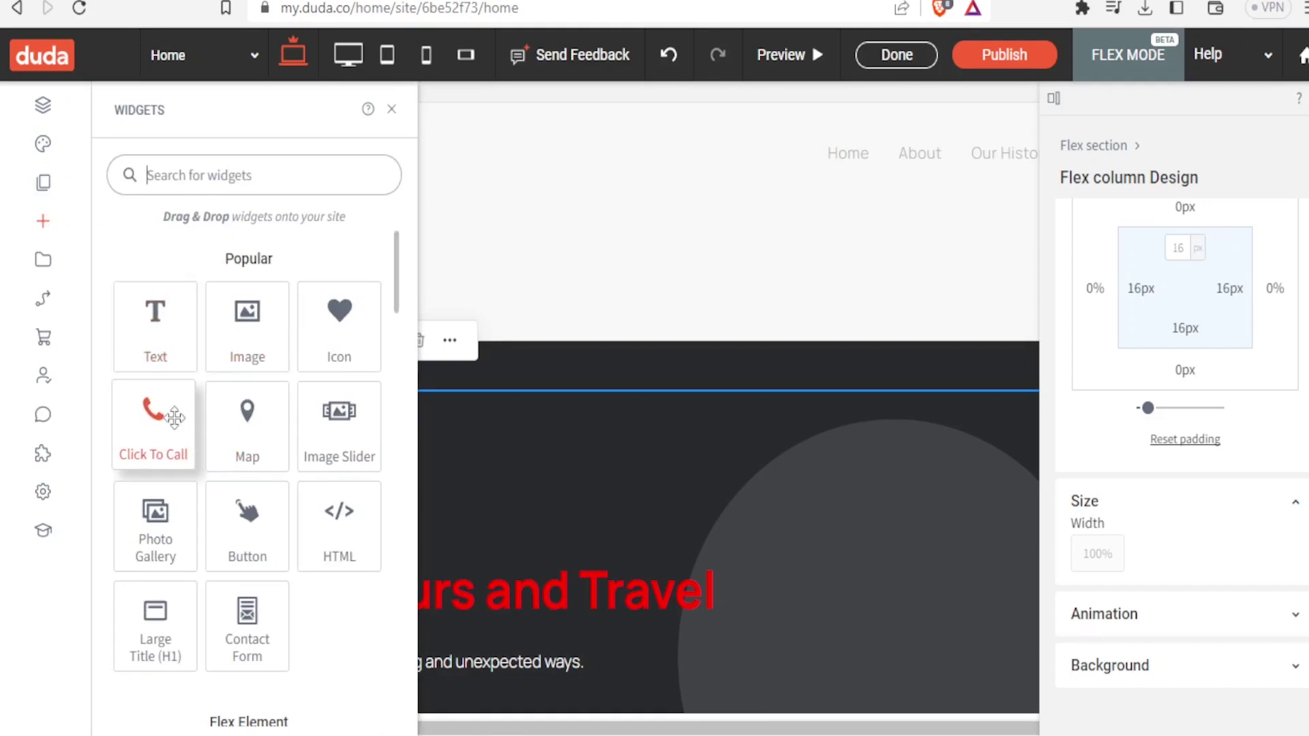
left_click_drag(175, 417, 156, 427)
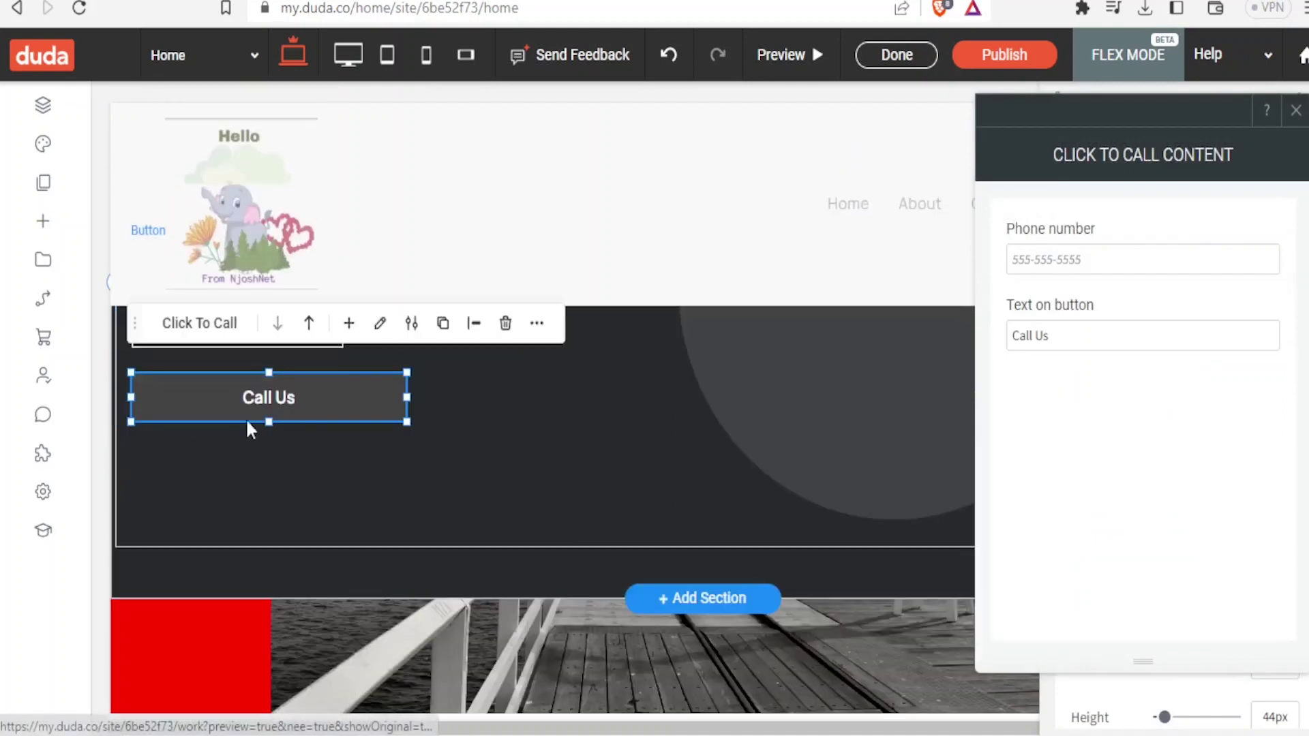
left_click(279, 399)
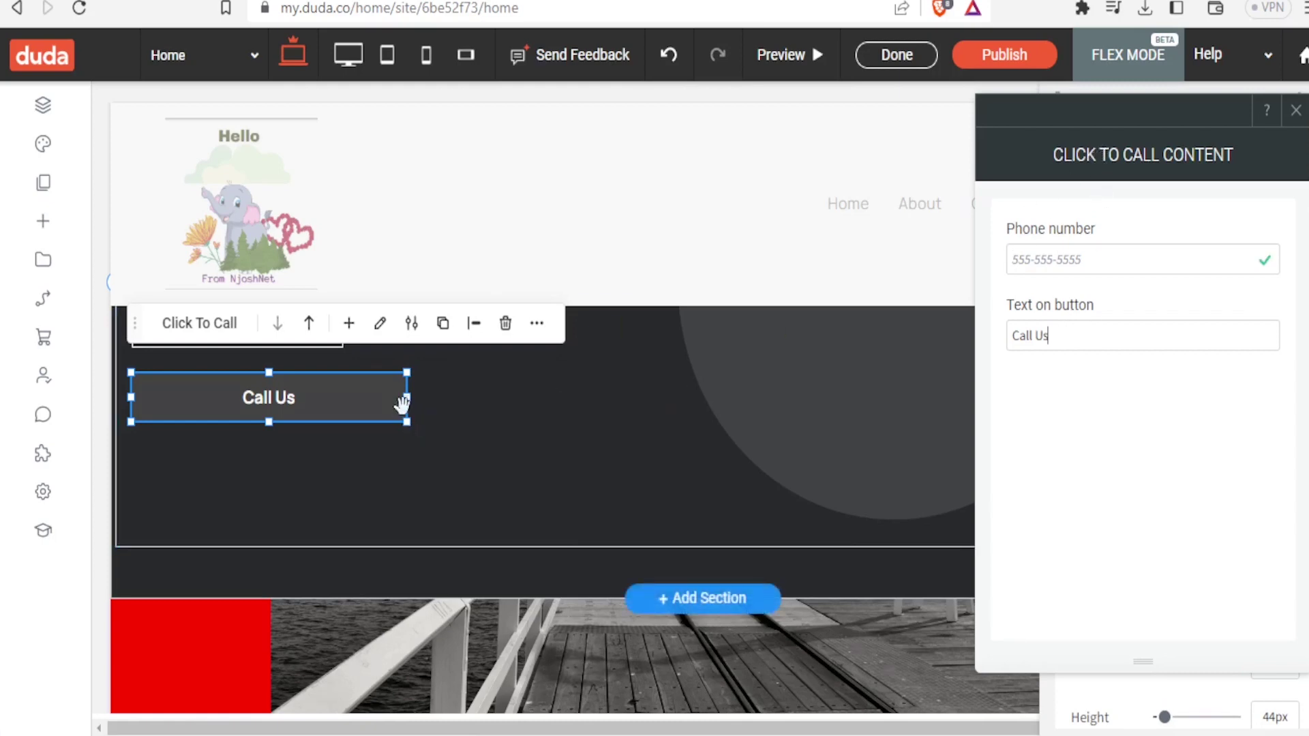
left_click_drag(405, 397, 320, 408)
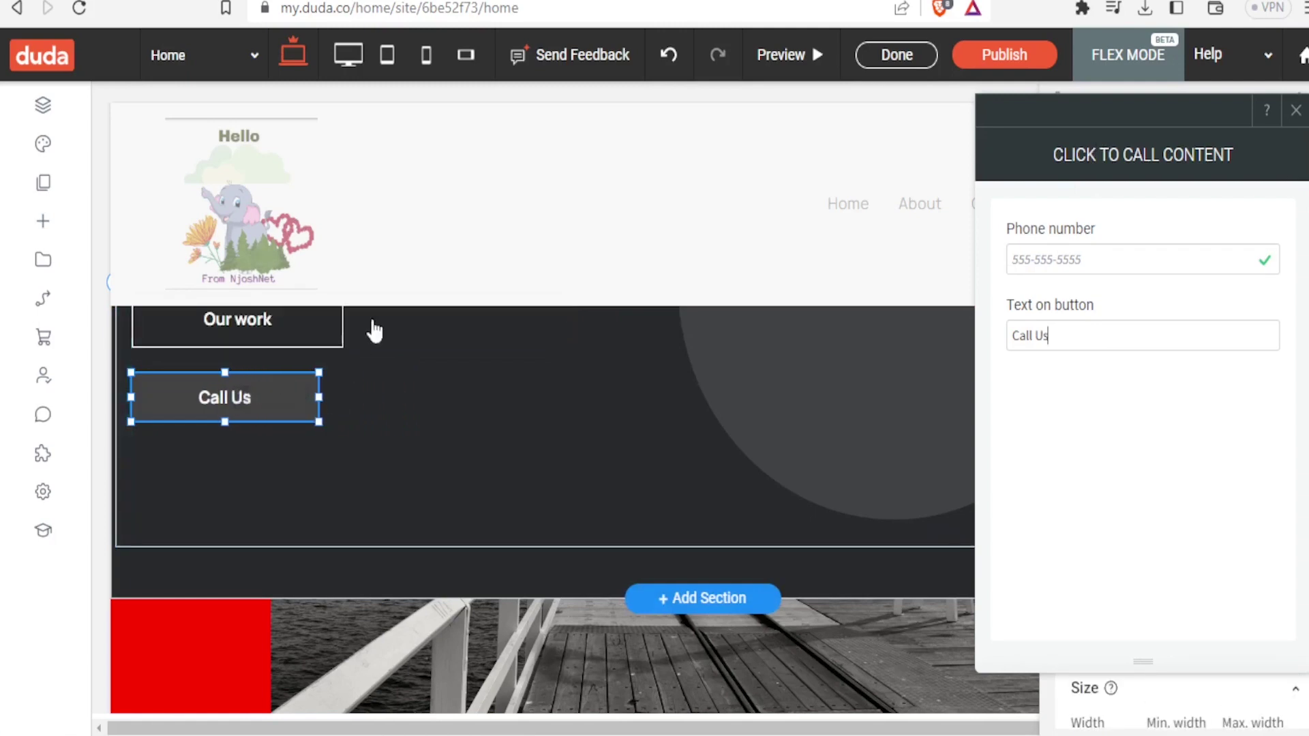
left_click(502, 490)
Undo the last change made to the hero section
left_click(446, 598)
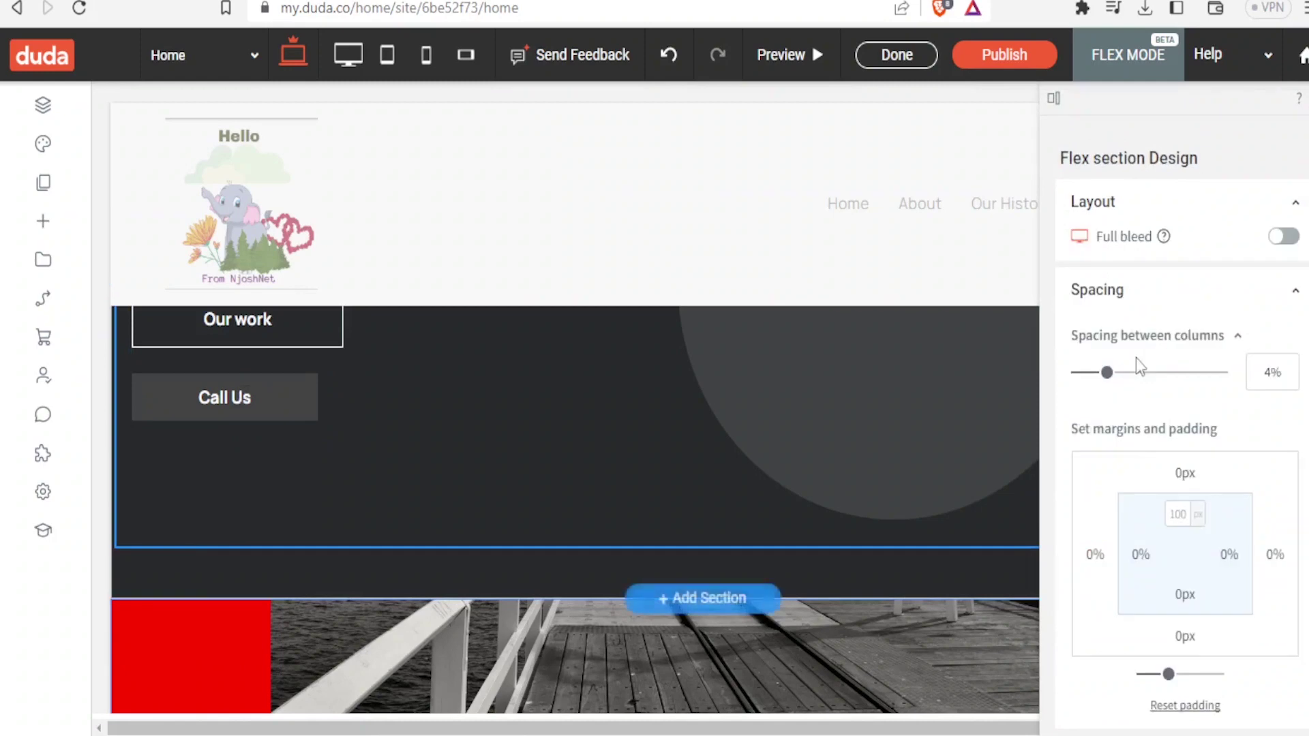
scroll(446, 599, "down", 1)
scroll(1185, 545, "down", 4)
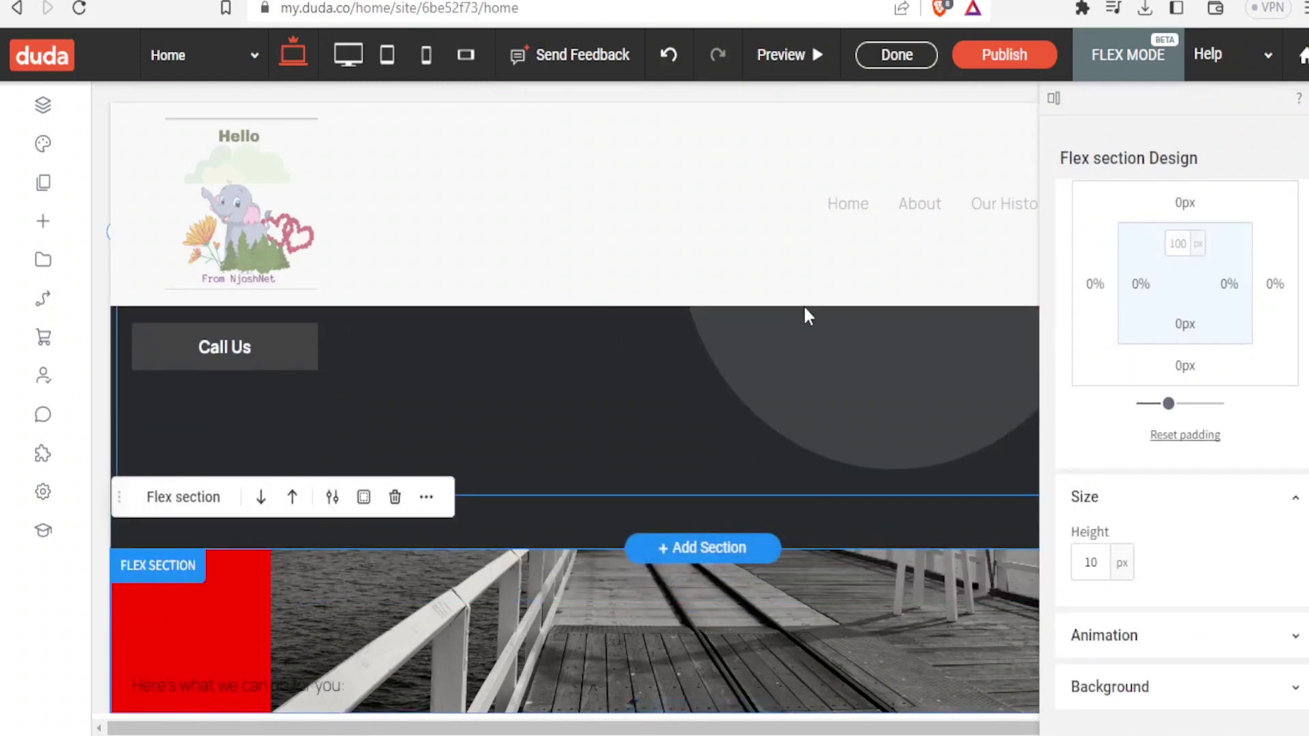
left_click(669, 56)
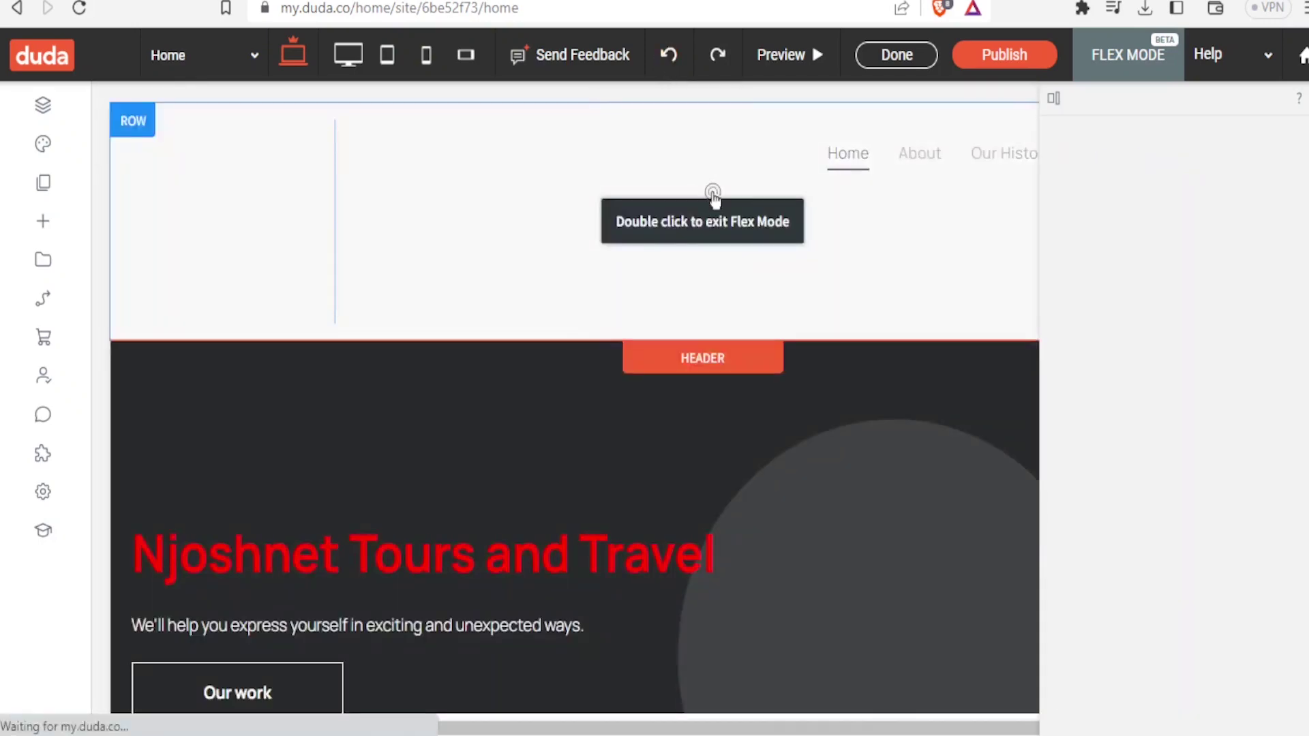
Add an empty fourth column to the footer beside the 'We're here too' social links
scroll(696, 262, "down", 5)
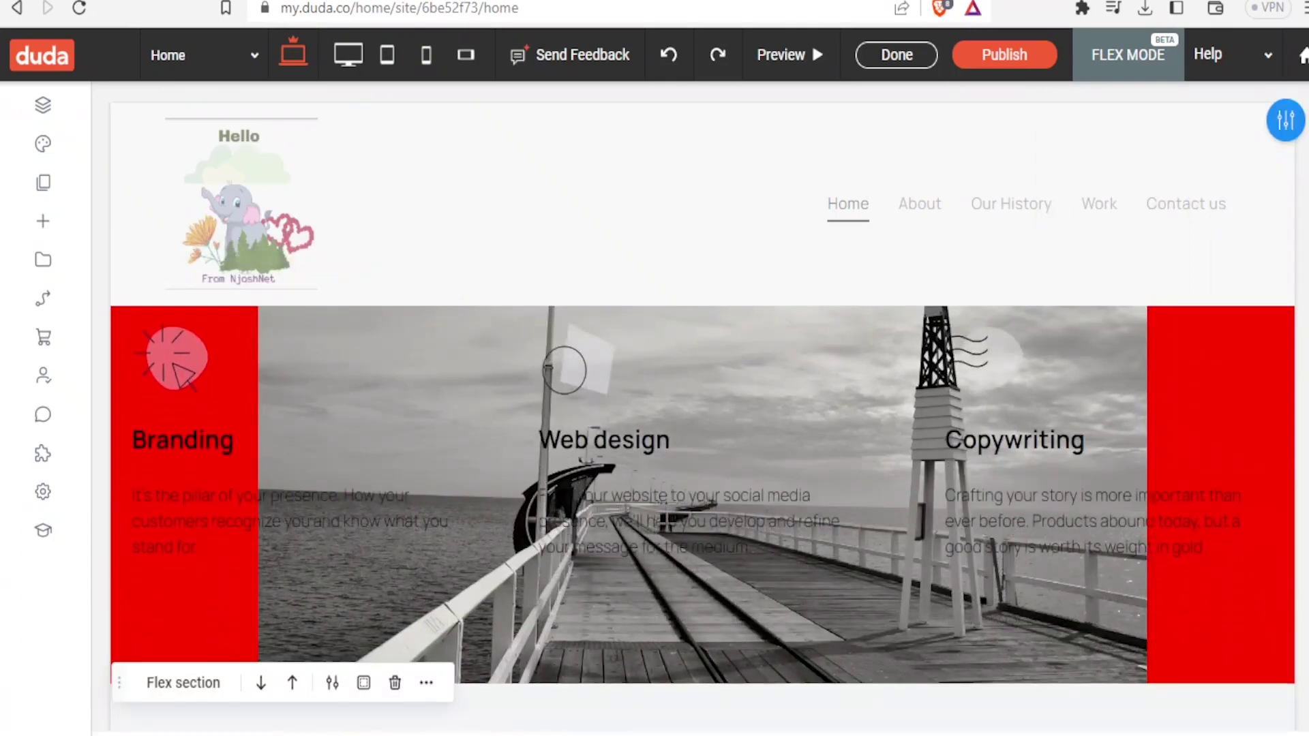
scroll(702, 519, "down", 10)
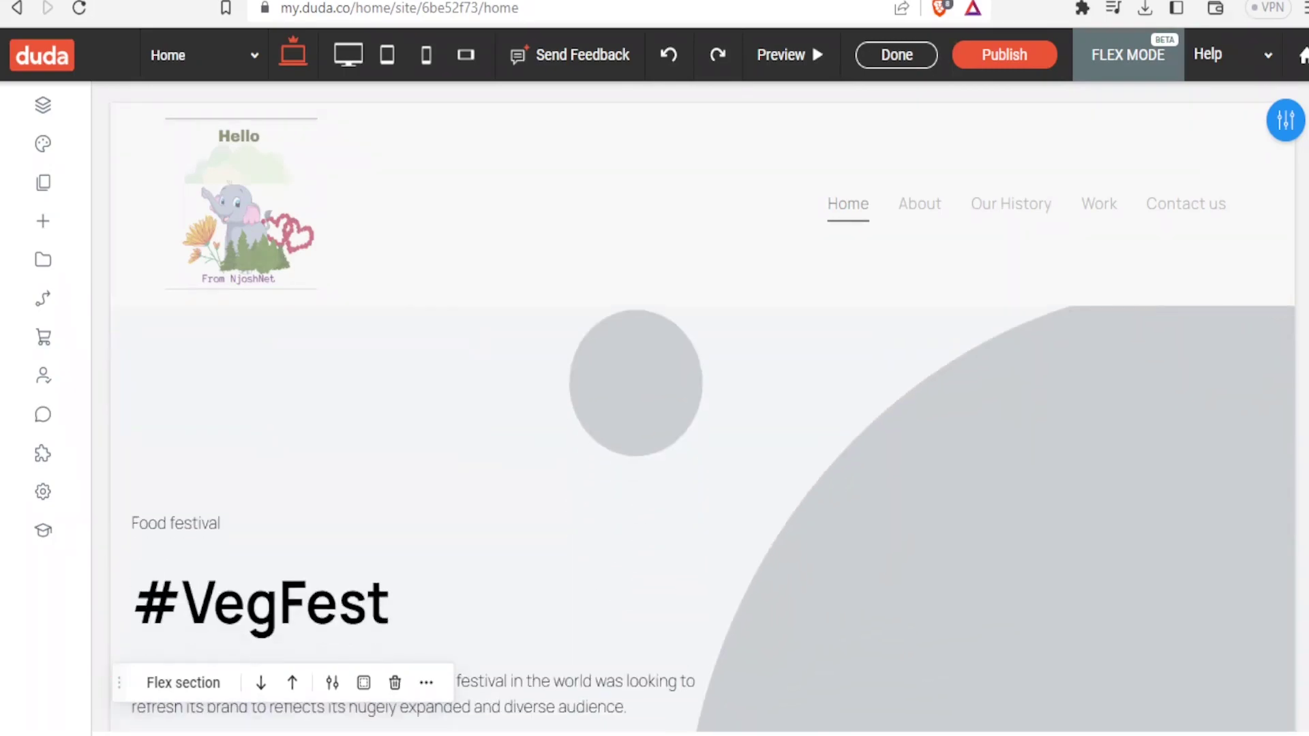
scroll(702, 518, "down", 10)
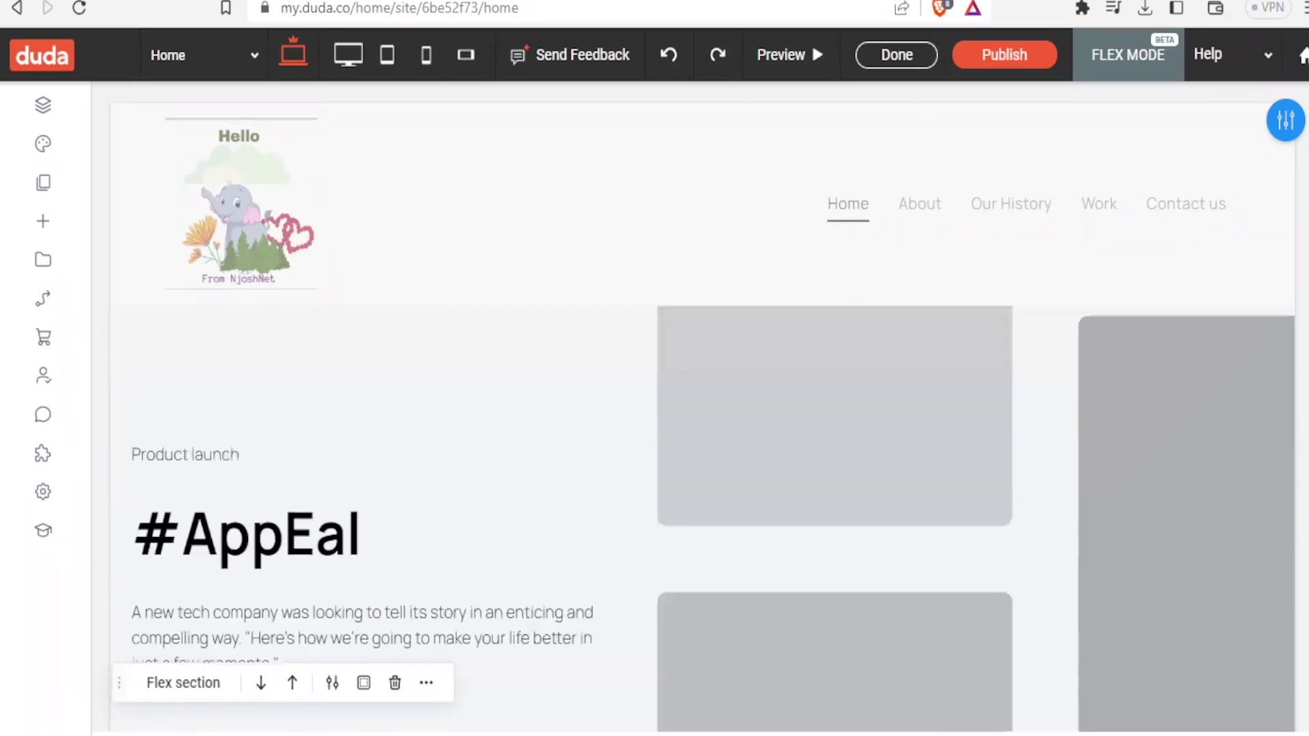
scroll(1174, 450, "down", 10)
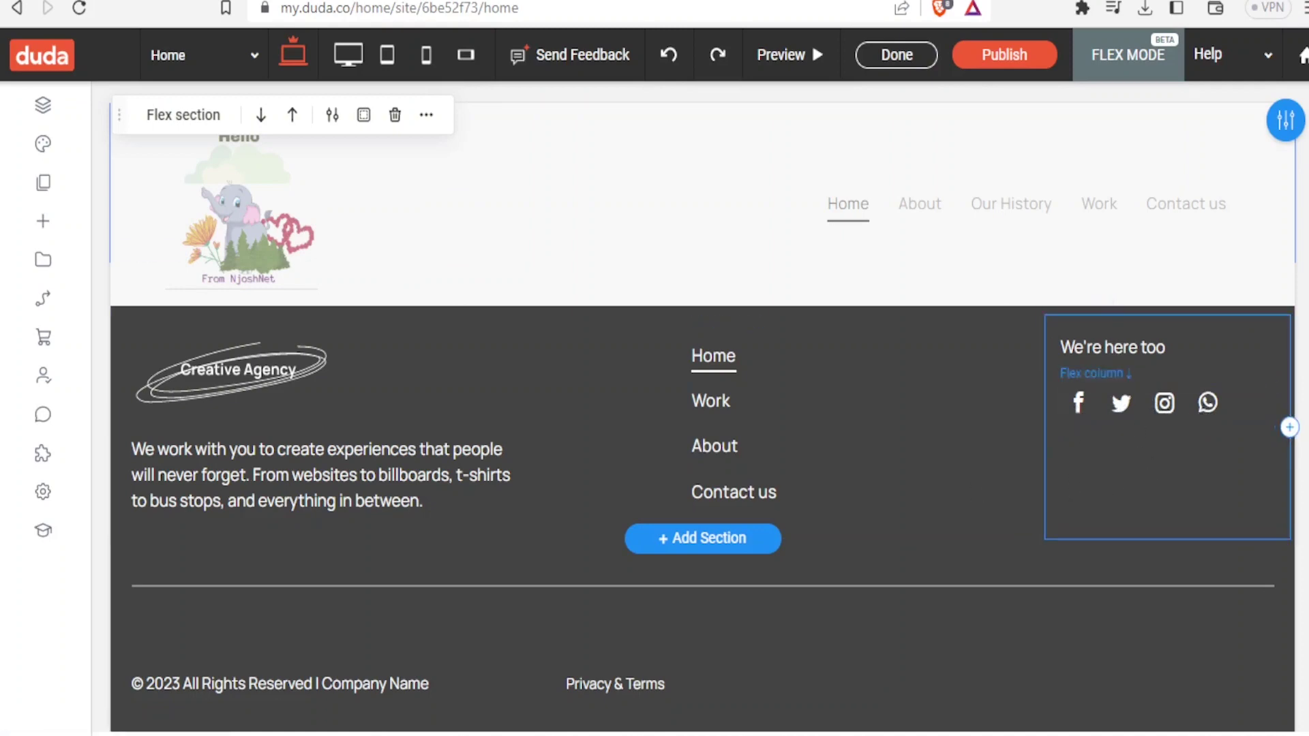
left_click(1290, 428)
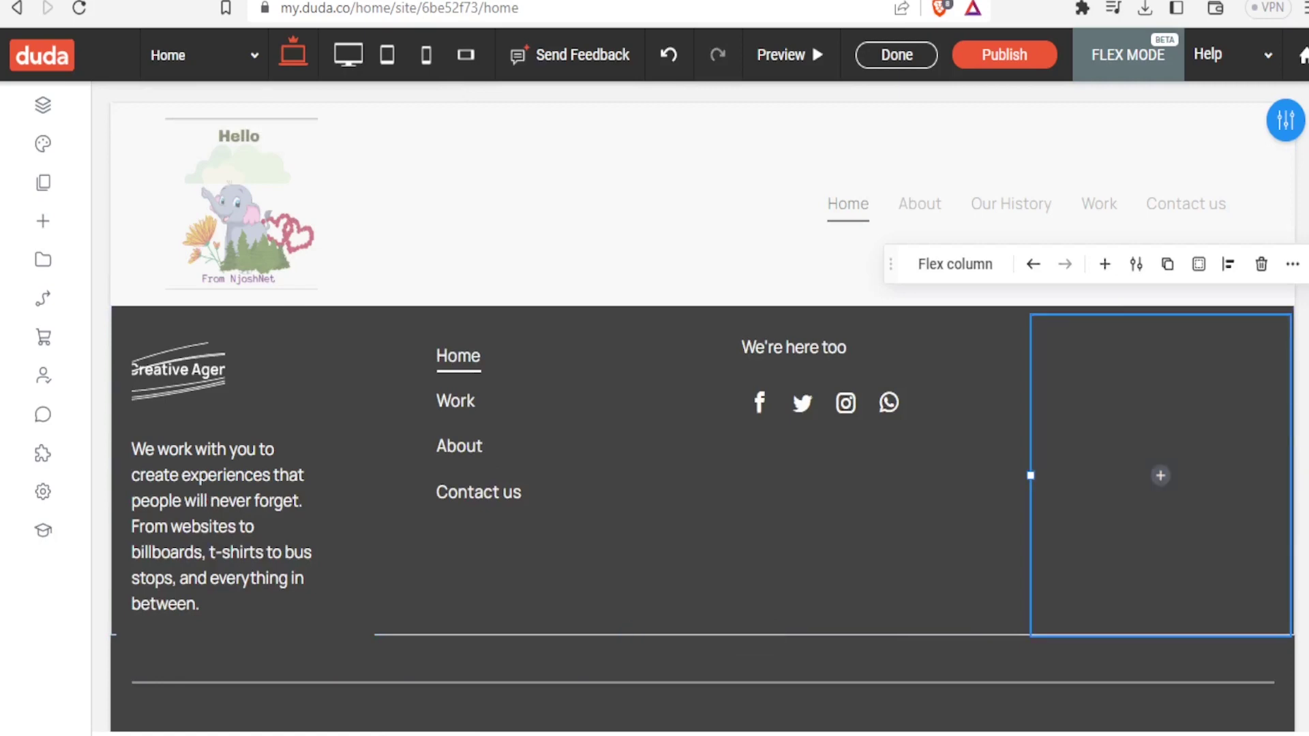
scroll(1300, 271, "up", 20)
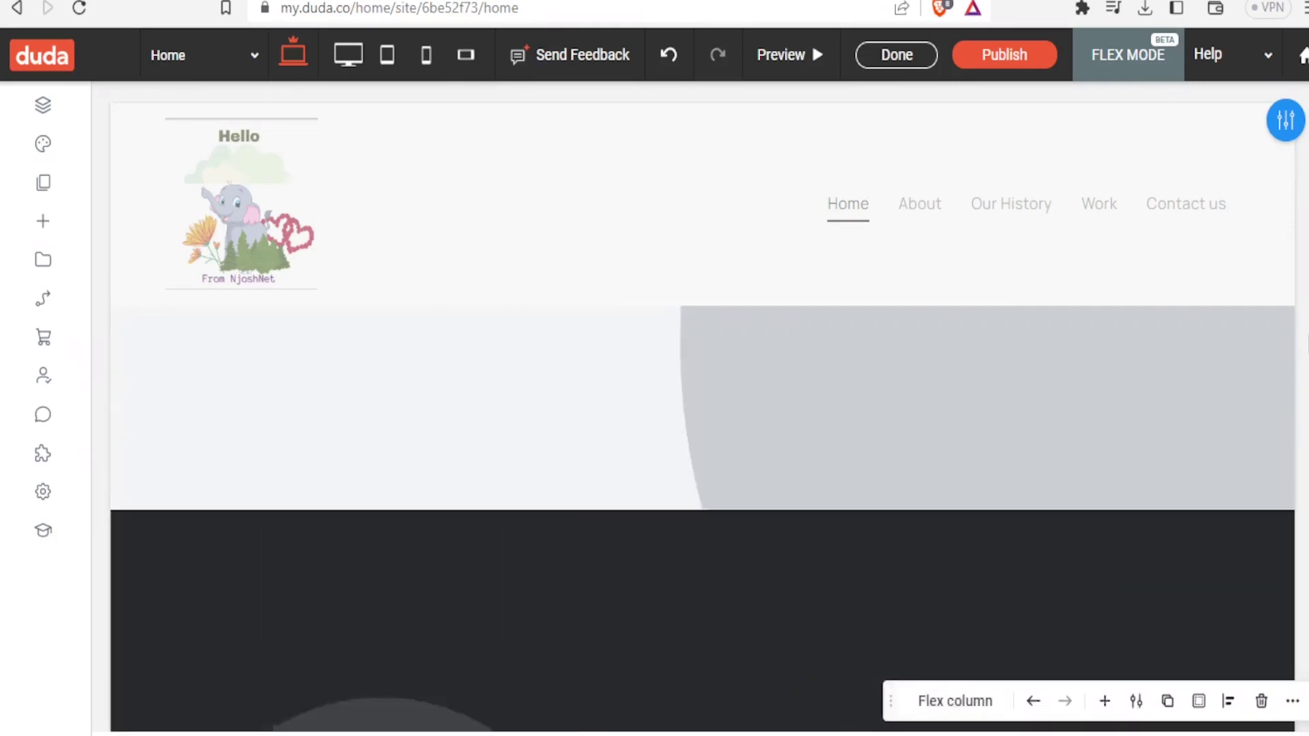
scroll(1299, 259, "up", 10)
scroll(1299, 150, "down", 4)
scroll(1301, 164, "up", 4)
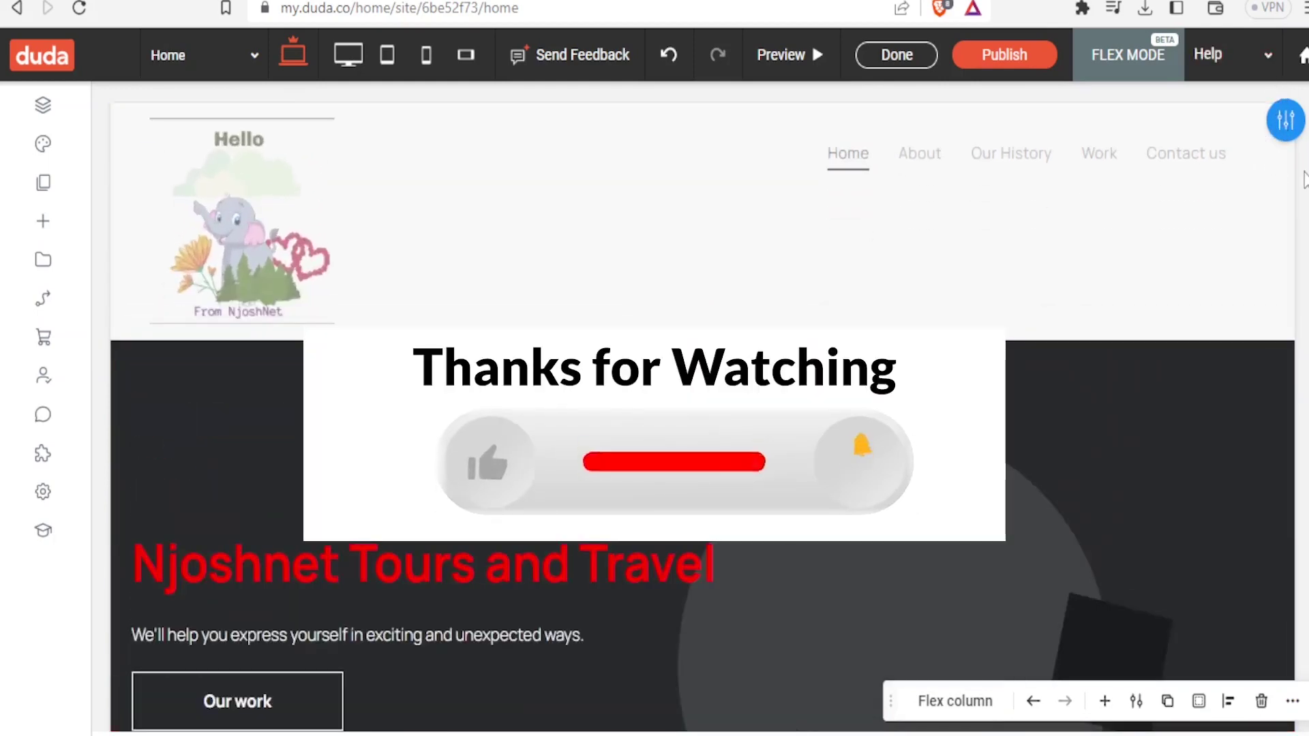